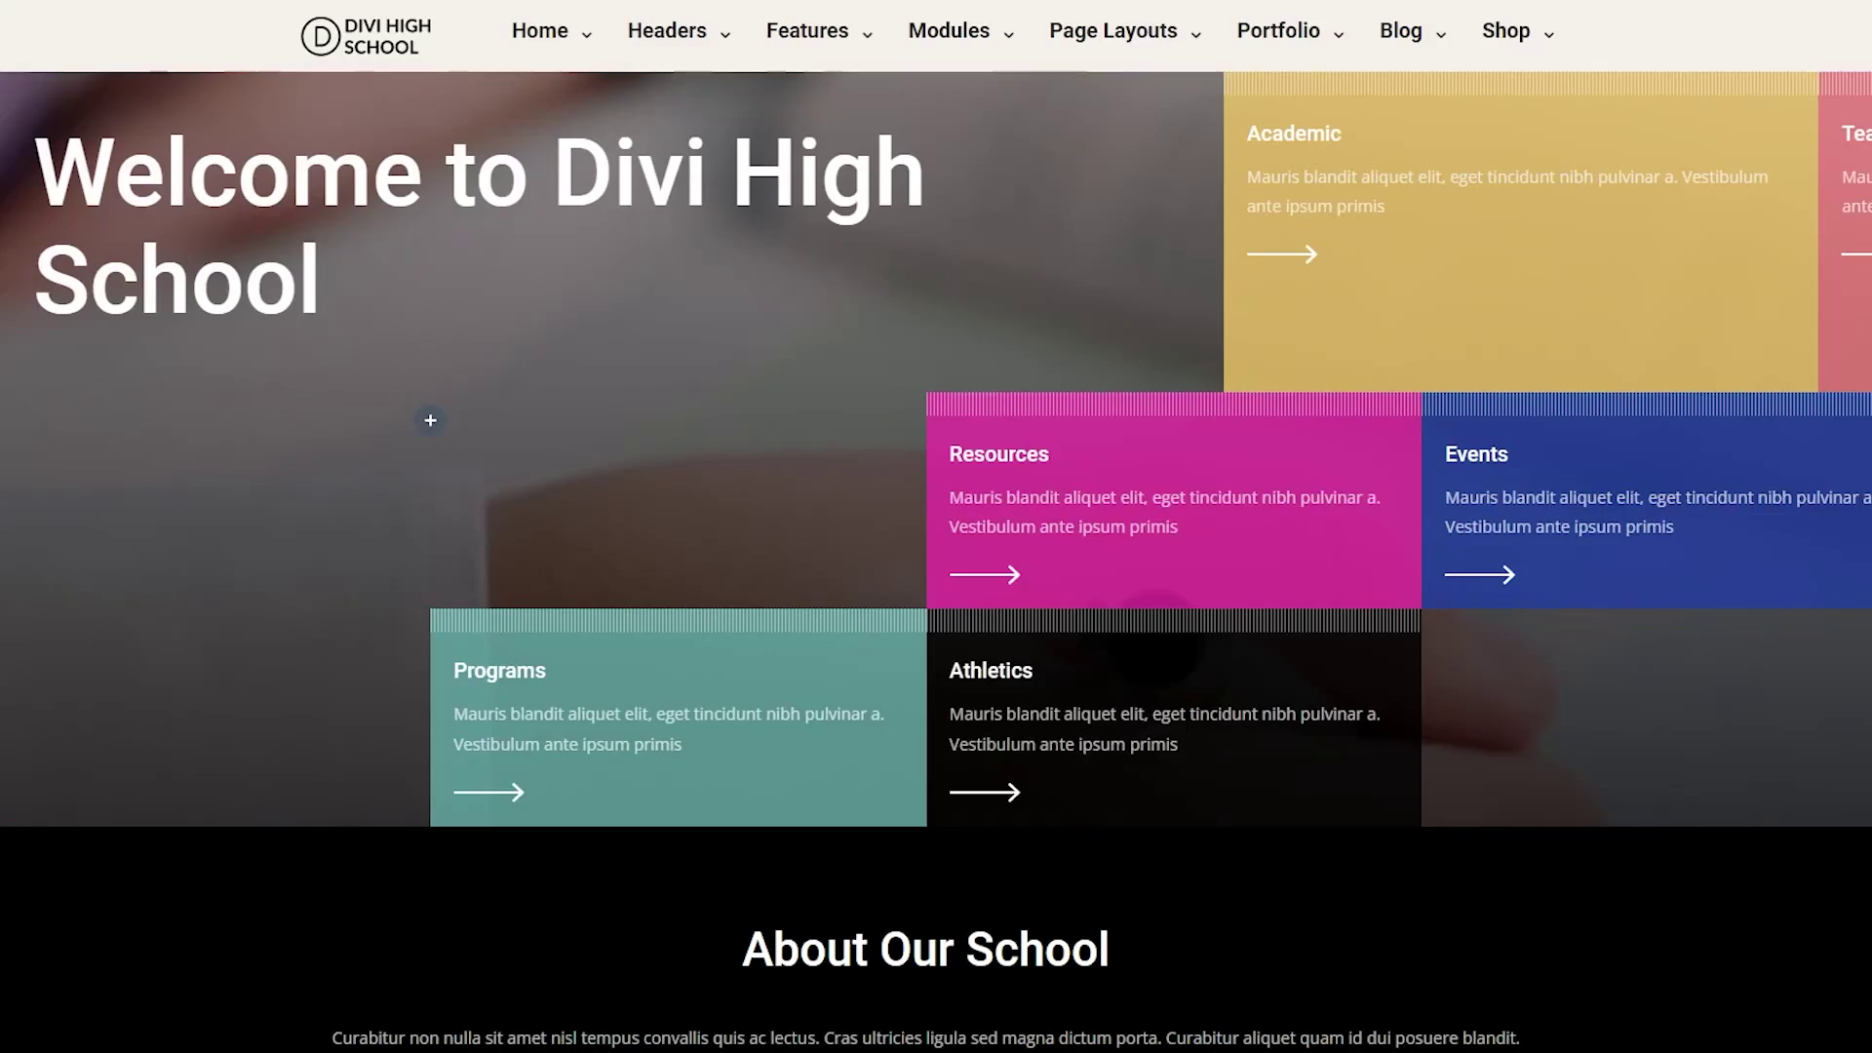
Preview the page at phone size, then return the preview to desktop size.
{"action": "mouse_move", "coordinate": [406, 948]}
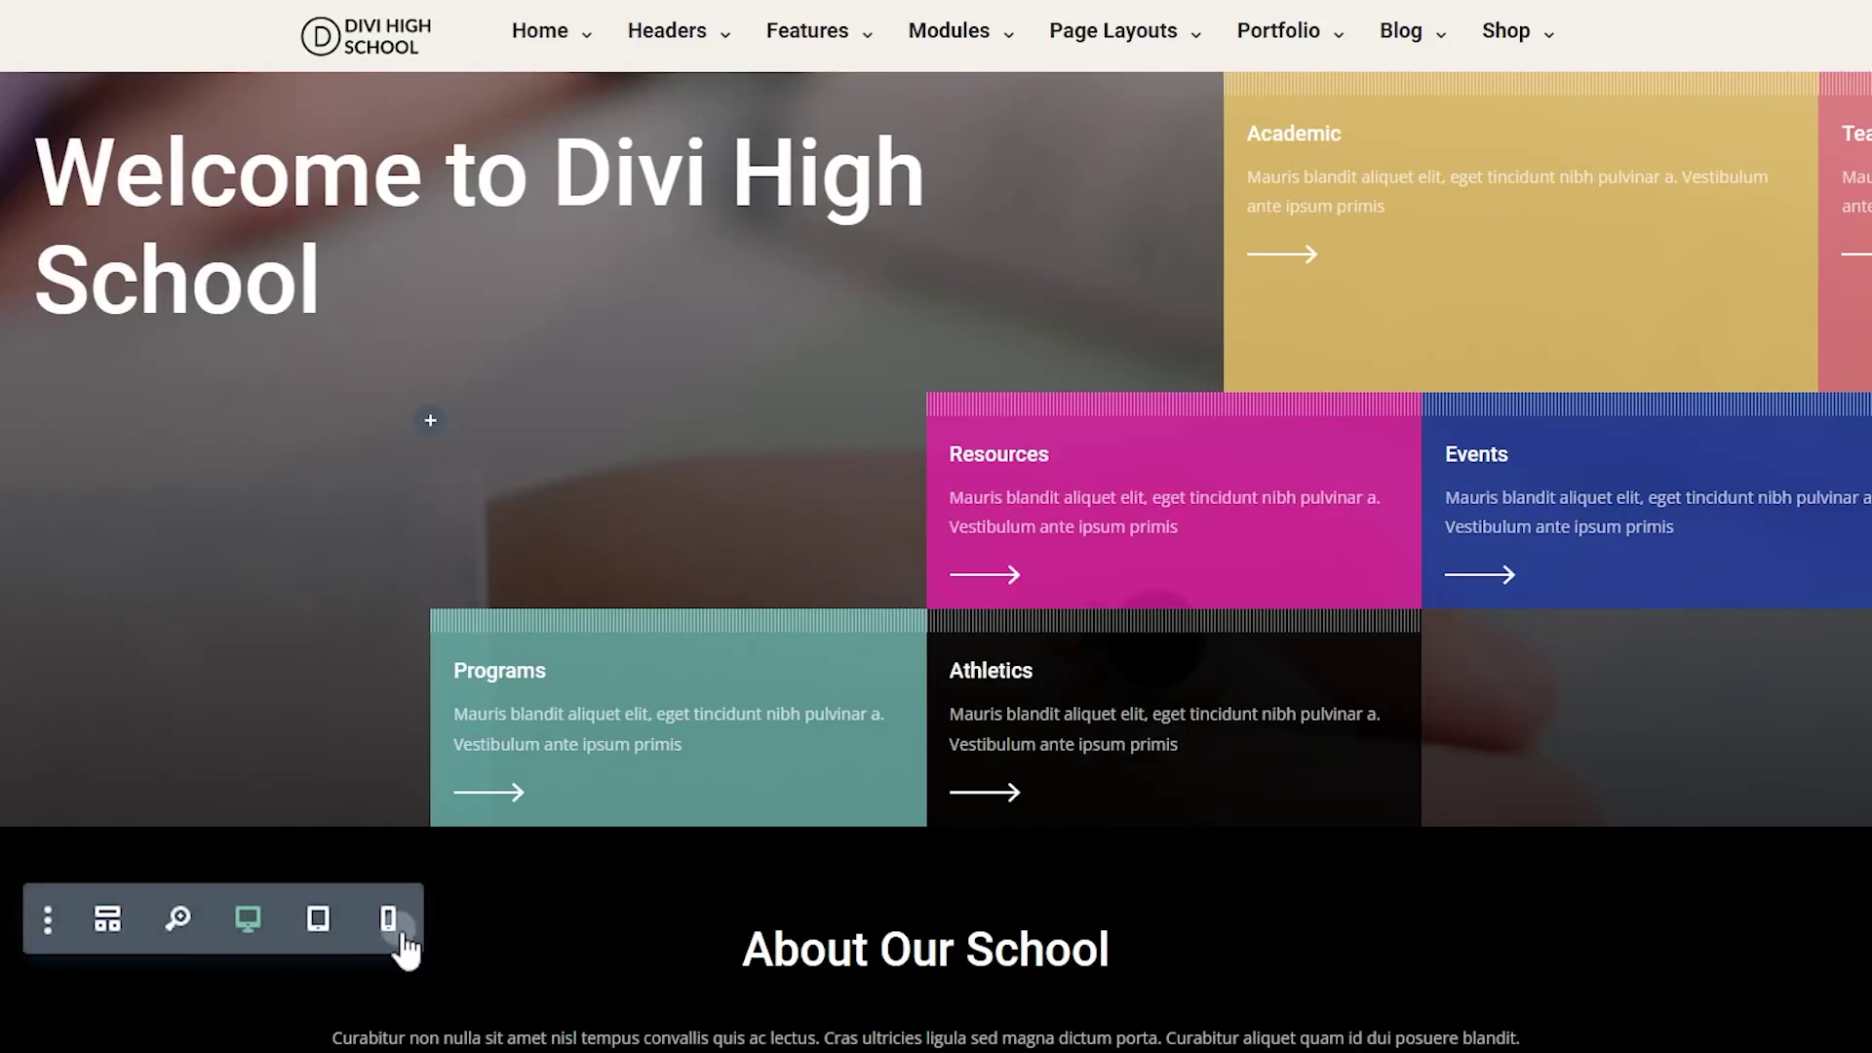
{"action": "left_click", "coordinate": [402, 936]}
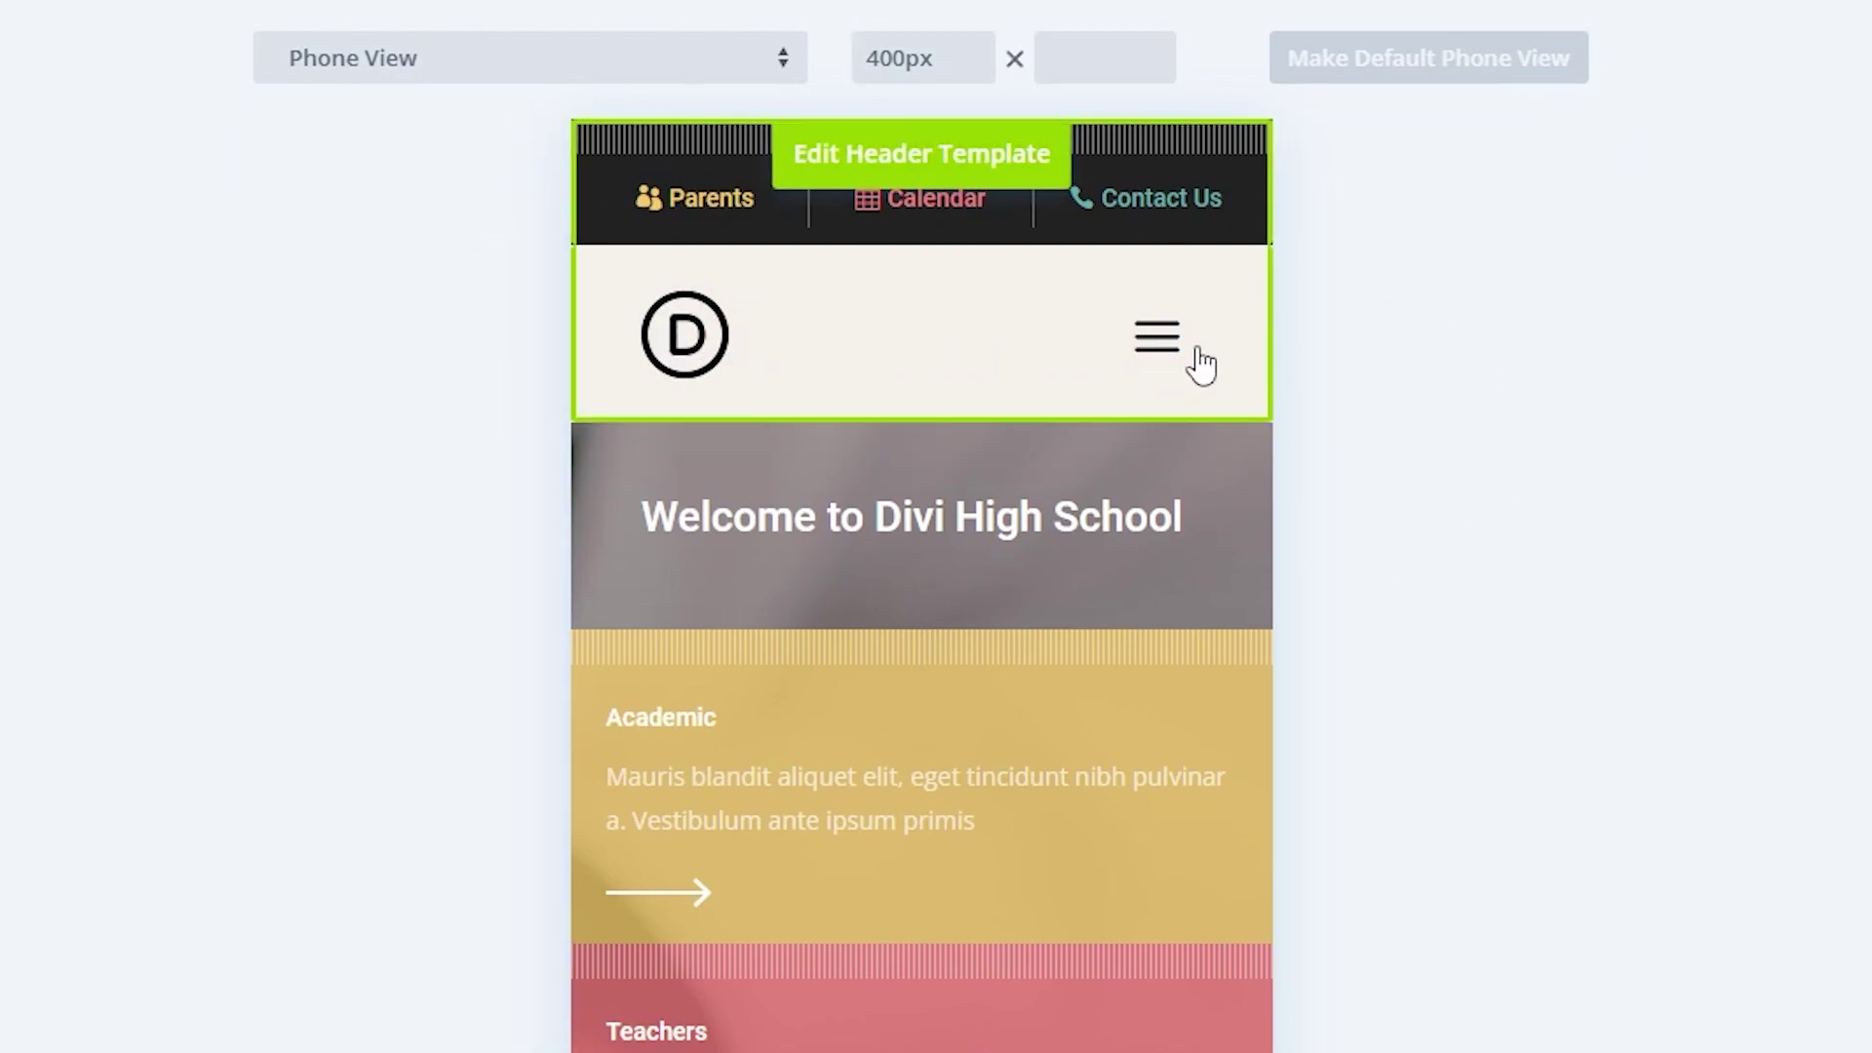
{"action": "left_click", "coordinate": [663, 60]}
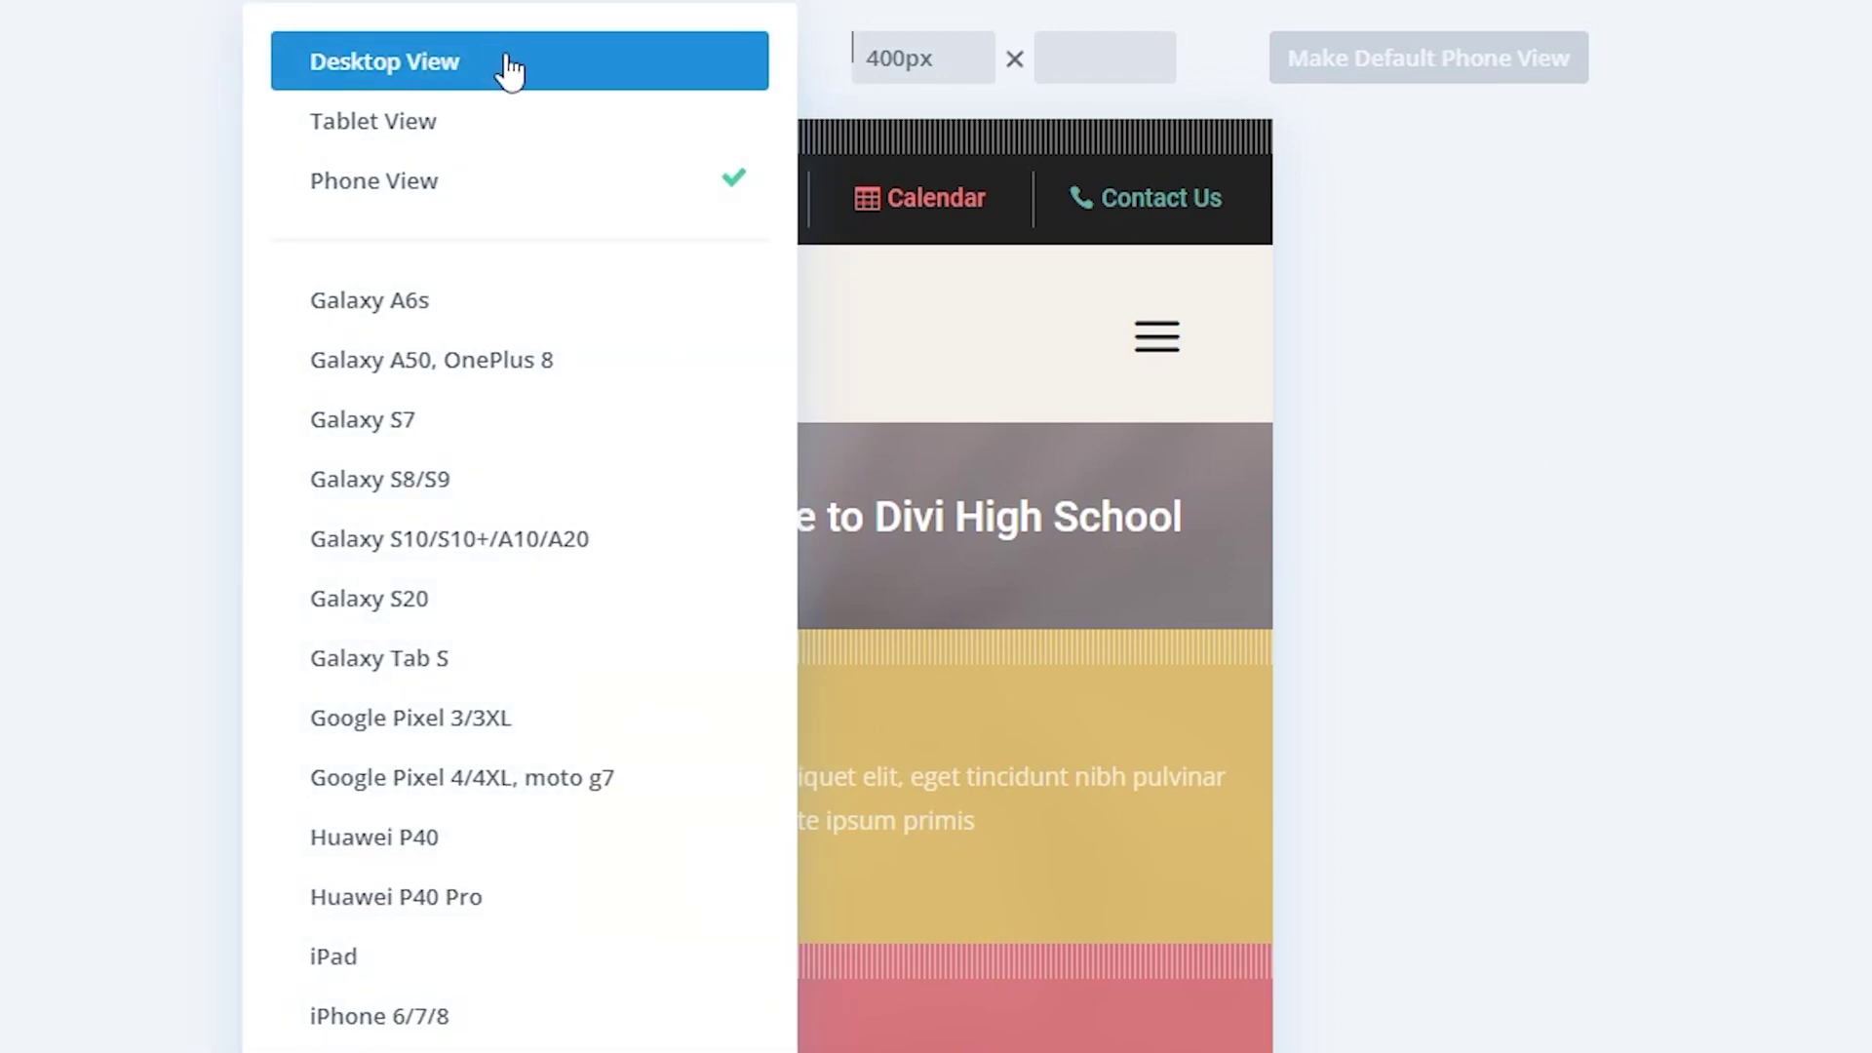
{"action": "left_click", "coordinate": [509, 66]}
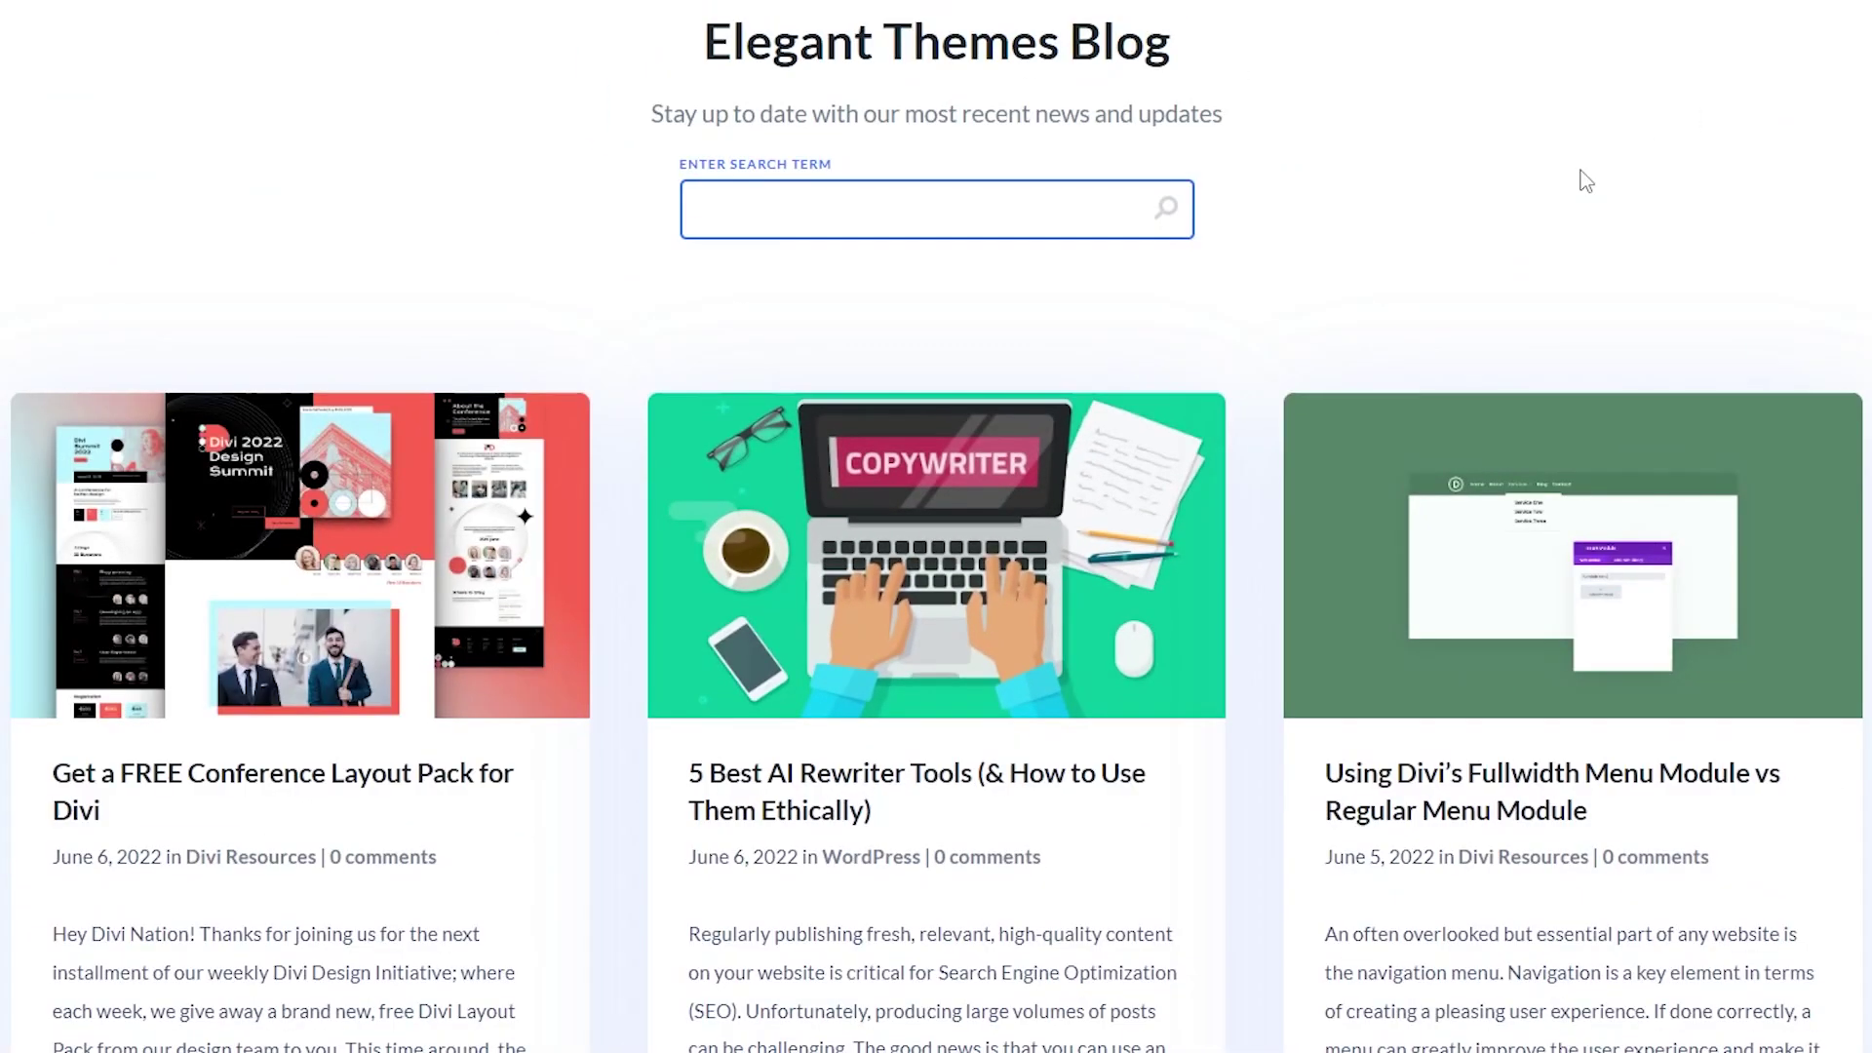
Search the blog for 'how to add a responsive logo' and open the first result's full post.
{"action": "type", "text": "how to add "}
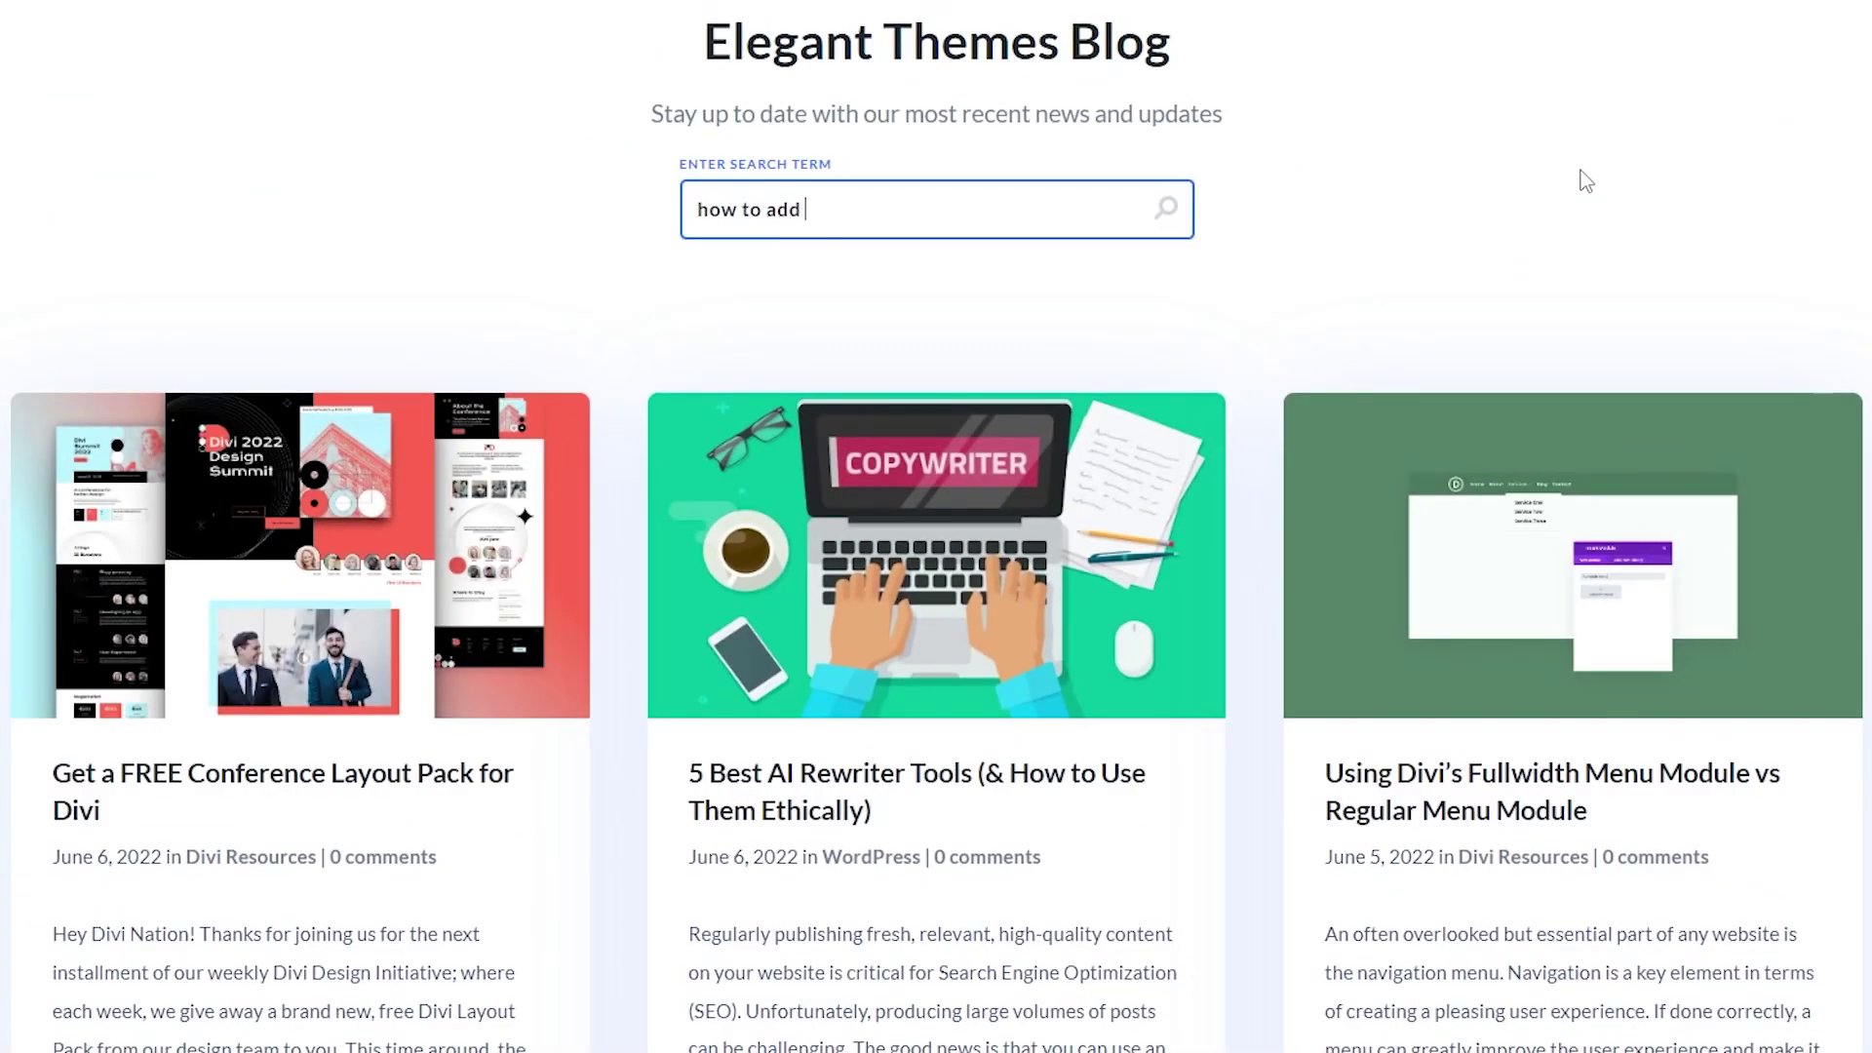
{"action": "type", "text": "a responsive logo"}
{"action": "key", "text": "Return"}
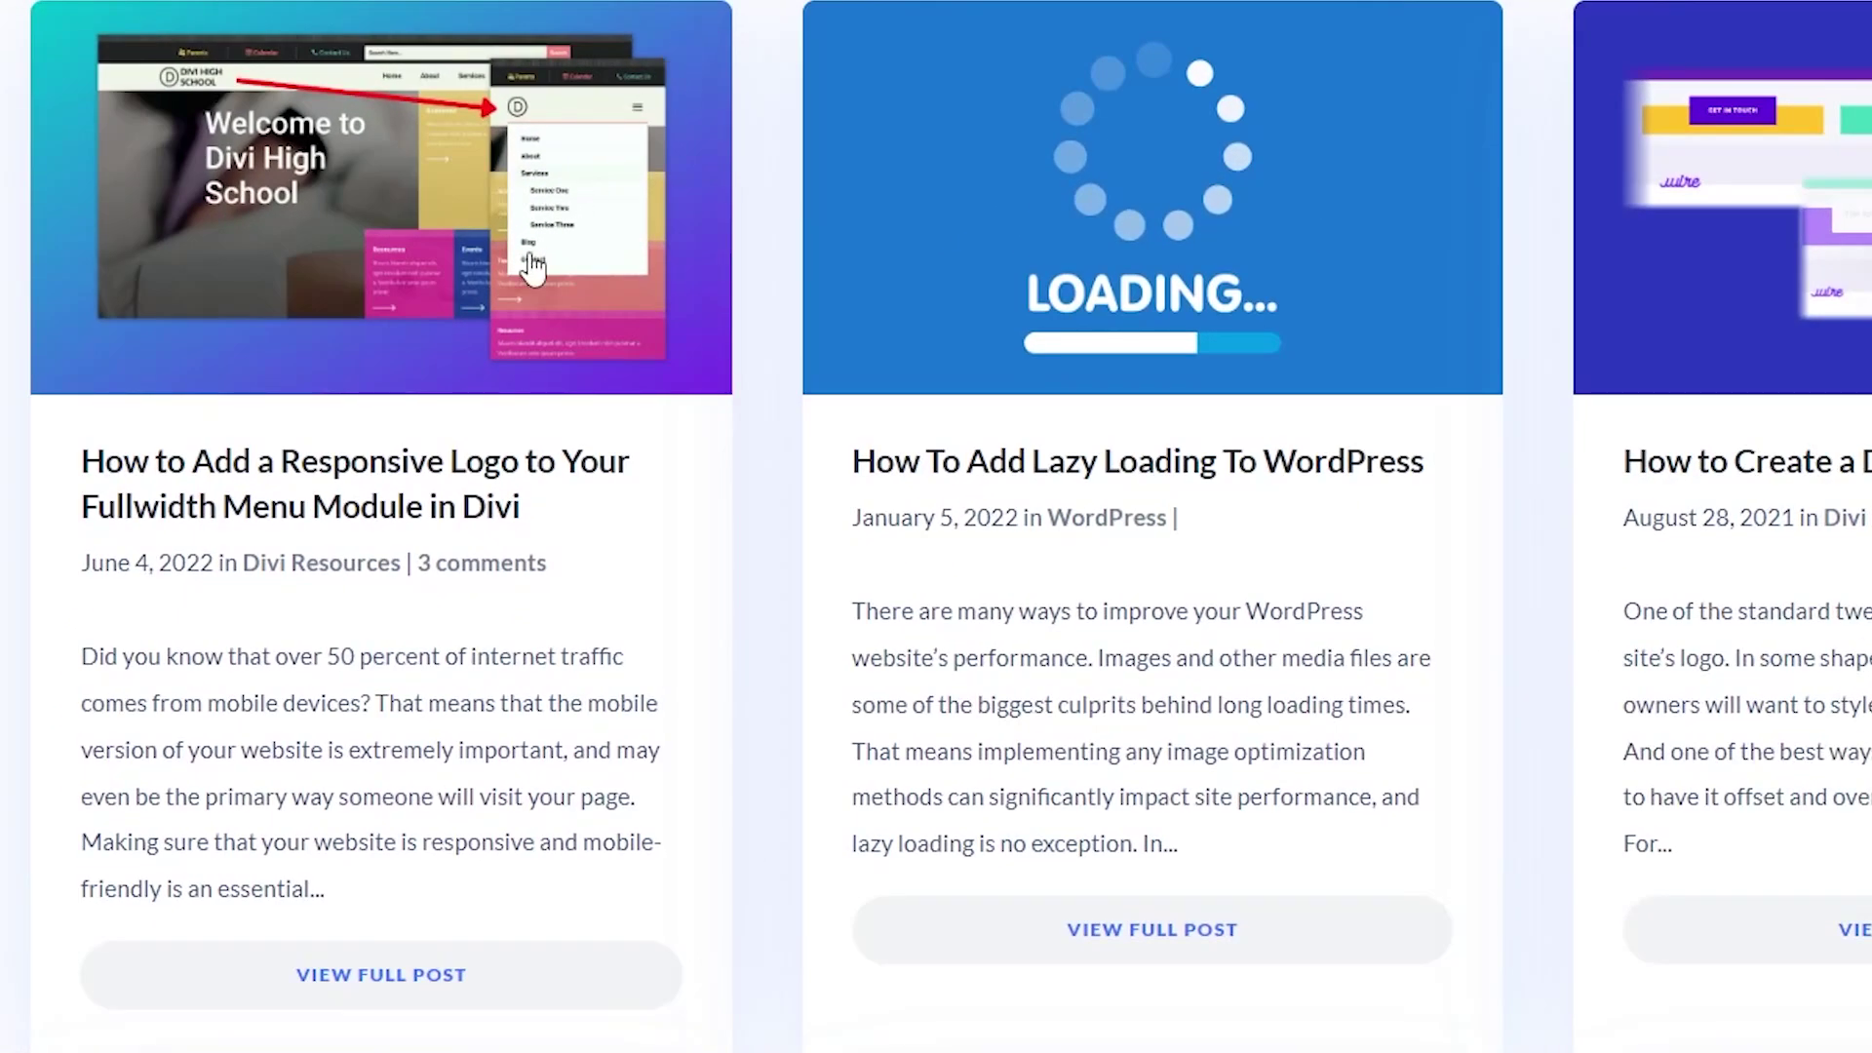
{"action": "left_click", "coordinate": [385, 973]}
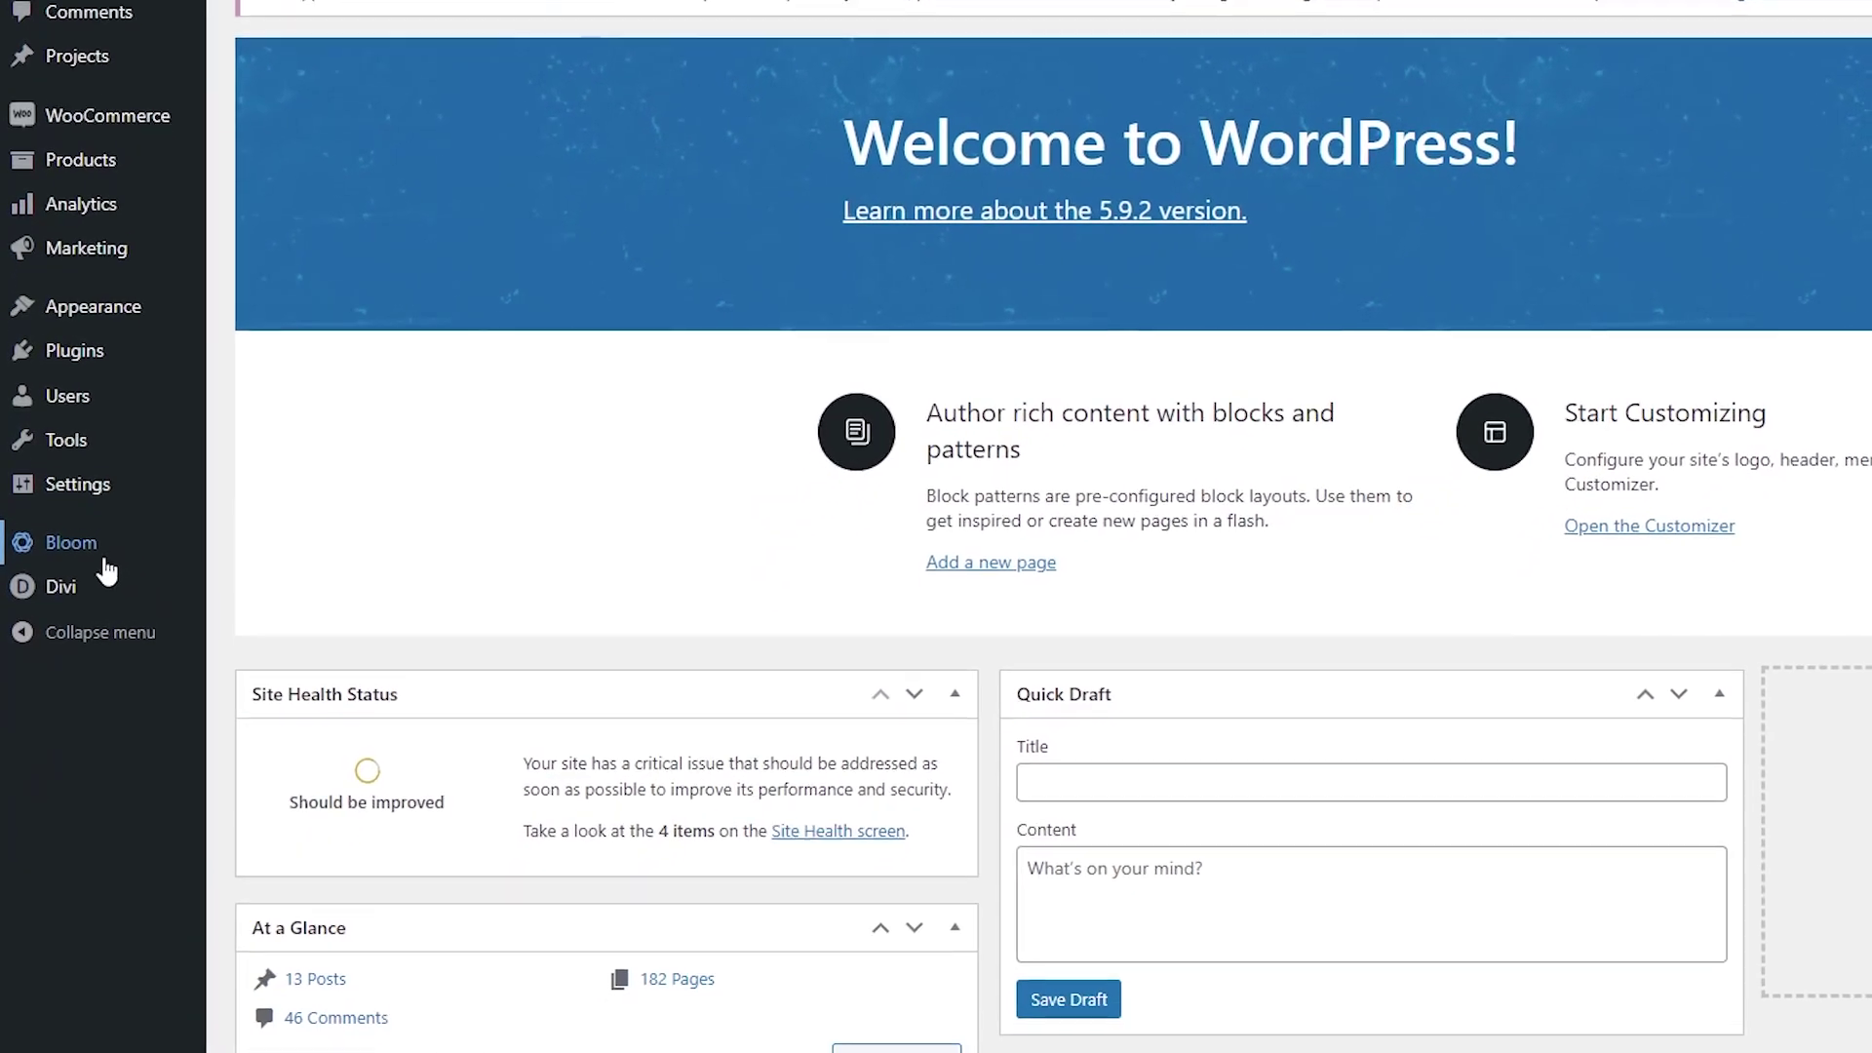
Import the DIVI-HIGH-SCHOOL-GLOBAL-HEADER-FOOTER template file into the Divi Theme Builder.
{"action": "mouse_move", "coordinate": [61, 845]}
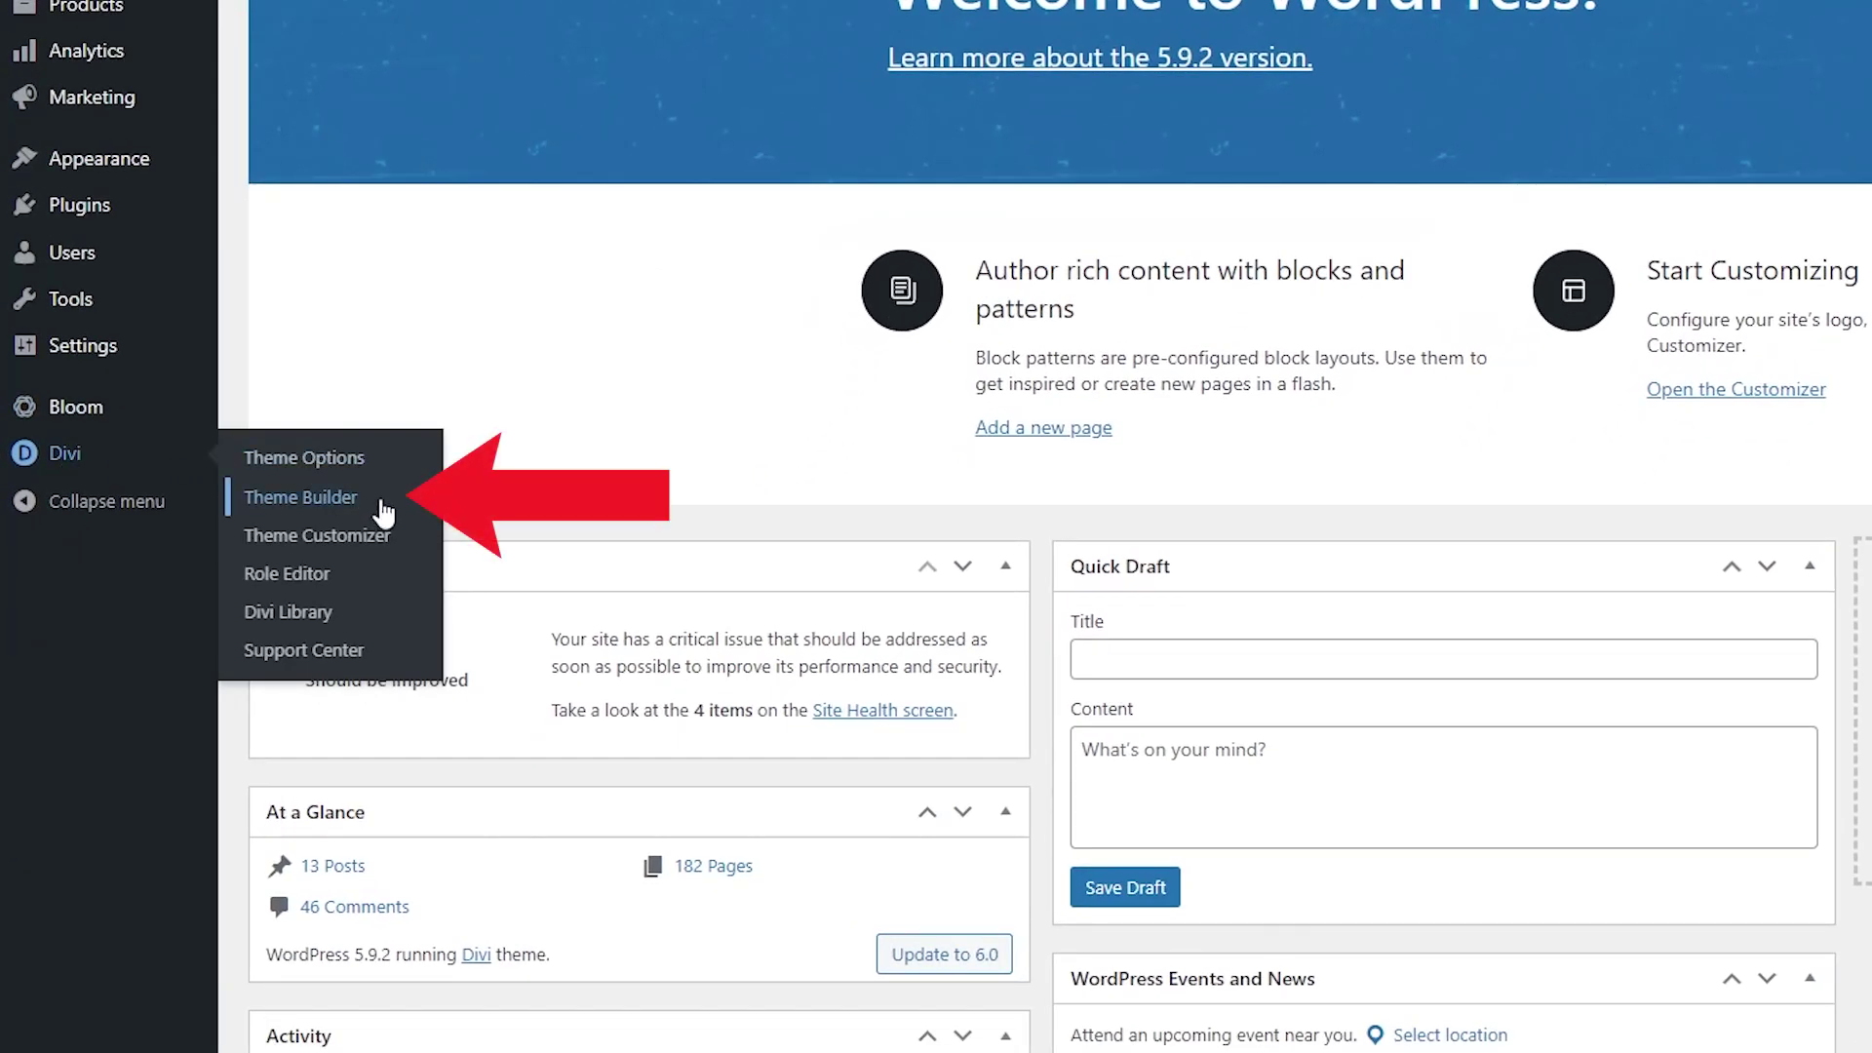
{"action": "left_click", "coordinate": [384, 511]}
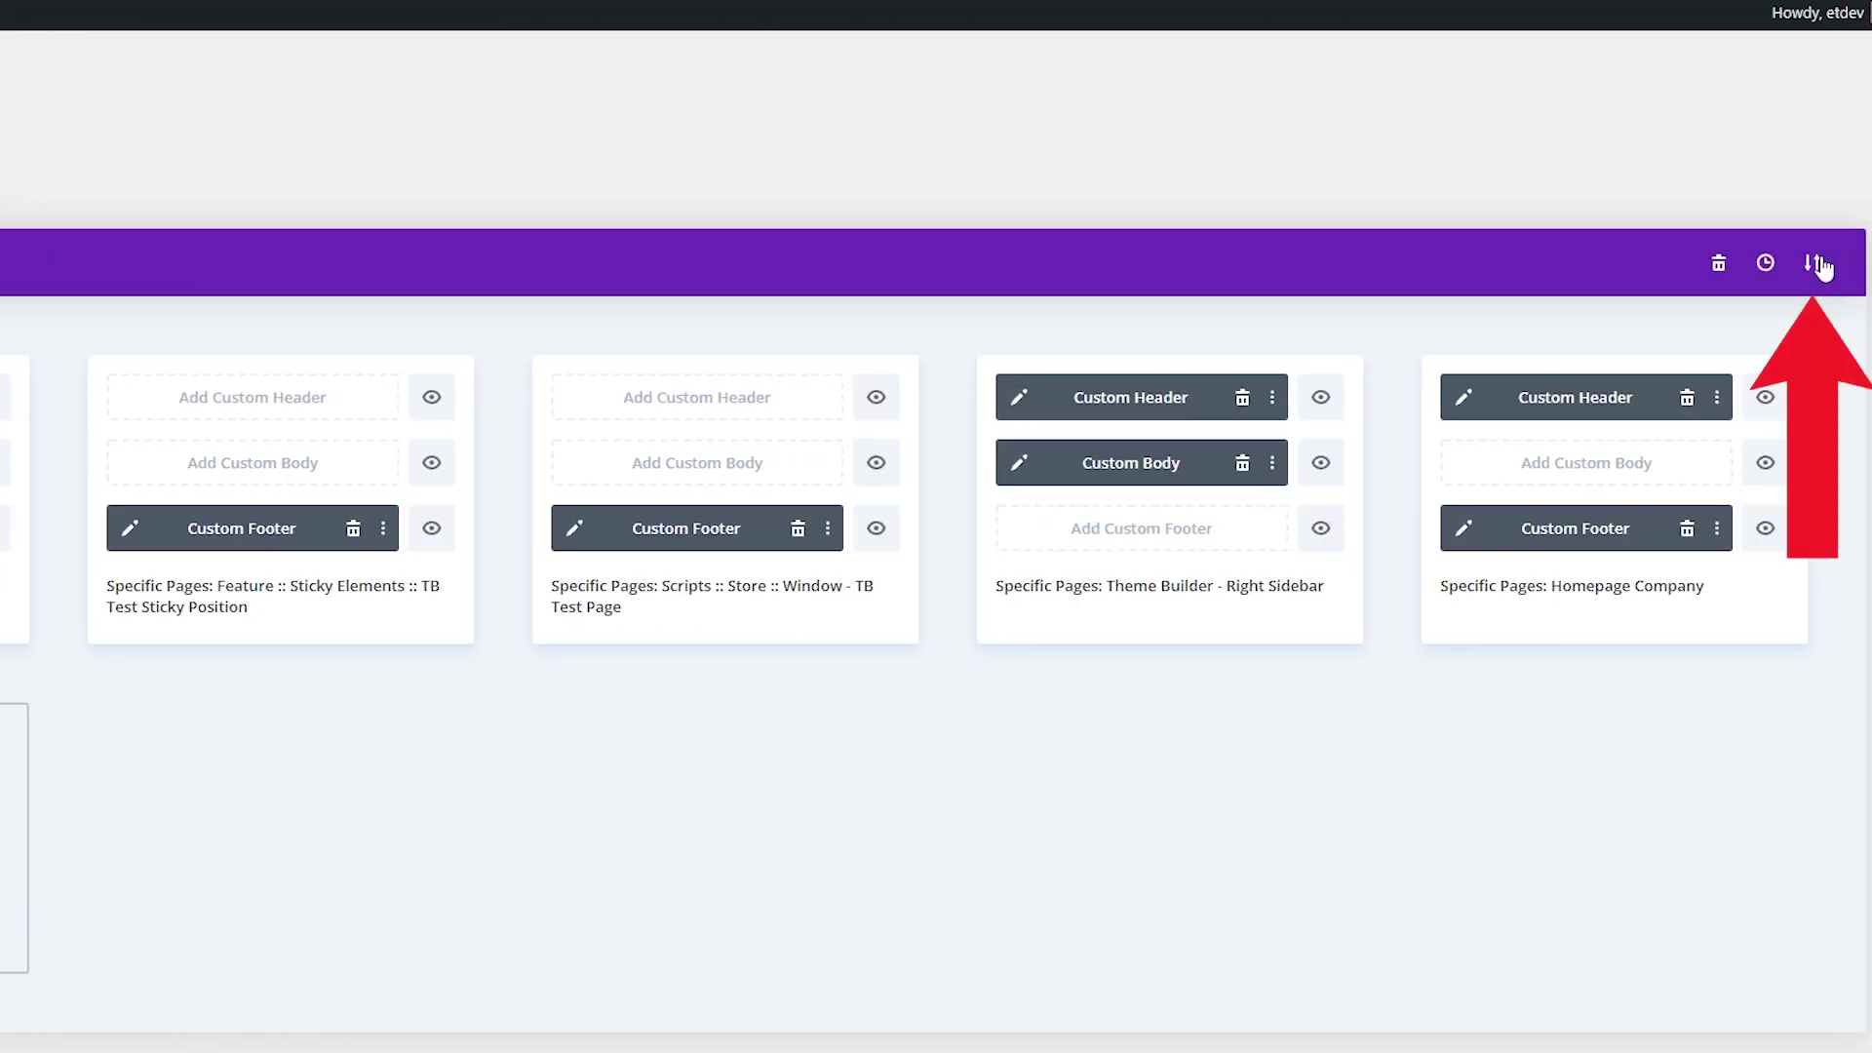
{"action": "left_click", "coordinate": [1820, 265]}
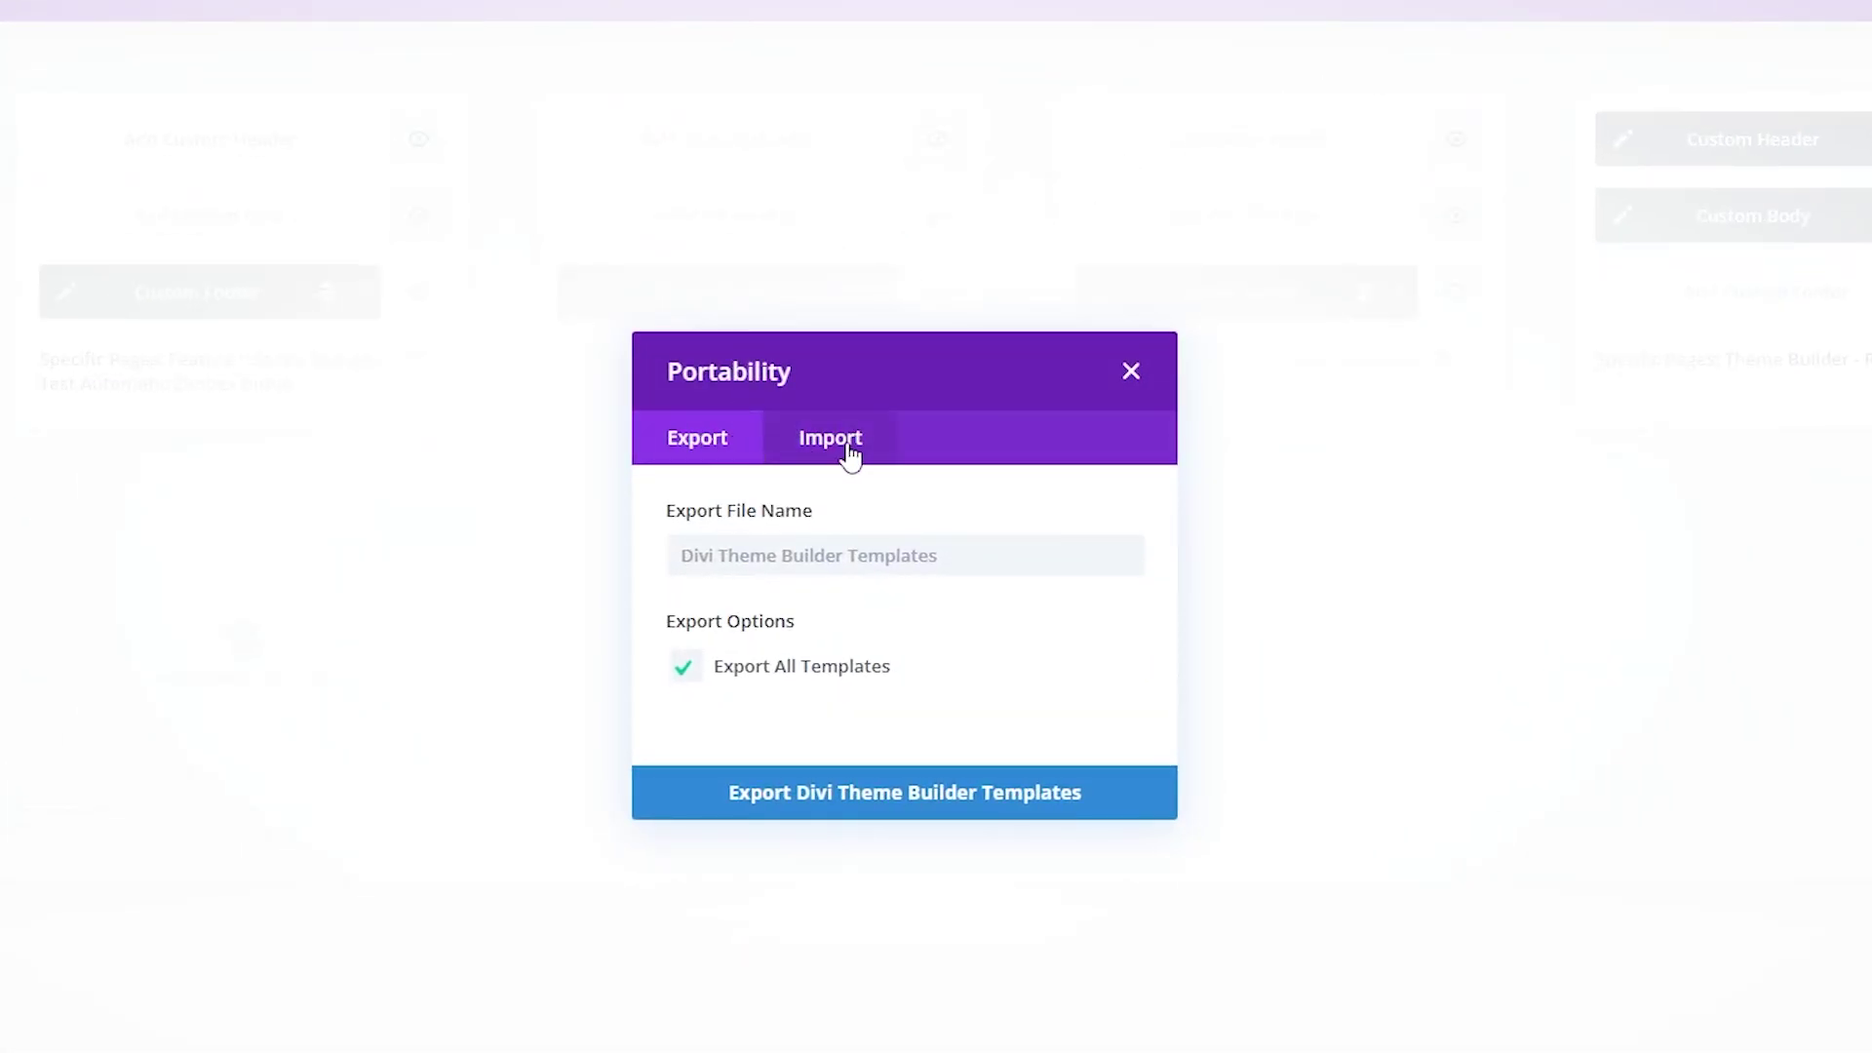
{"action": "left_click", "coordinate": [838, 438]}
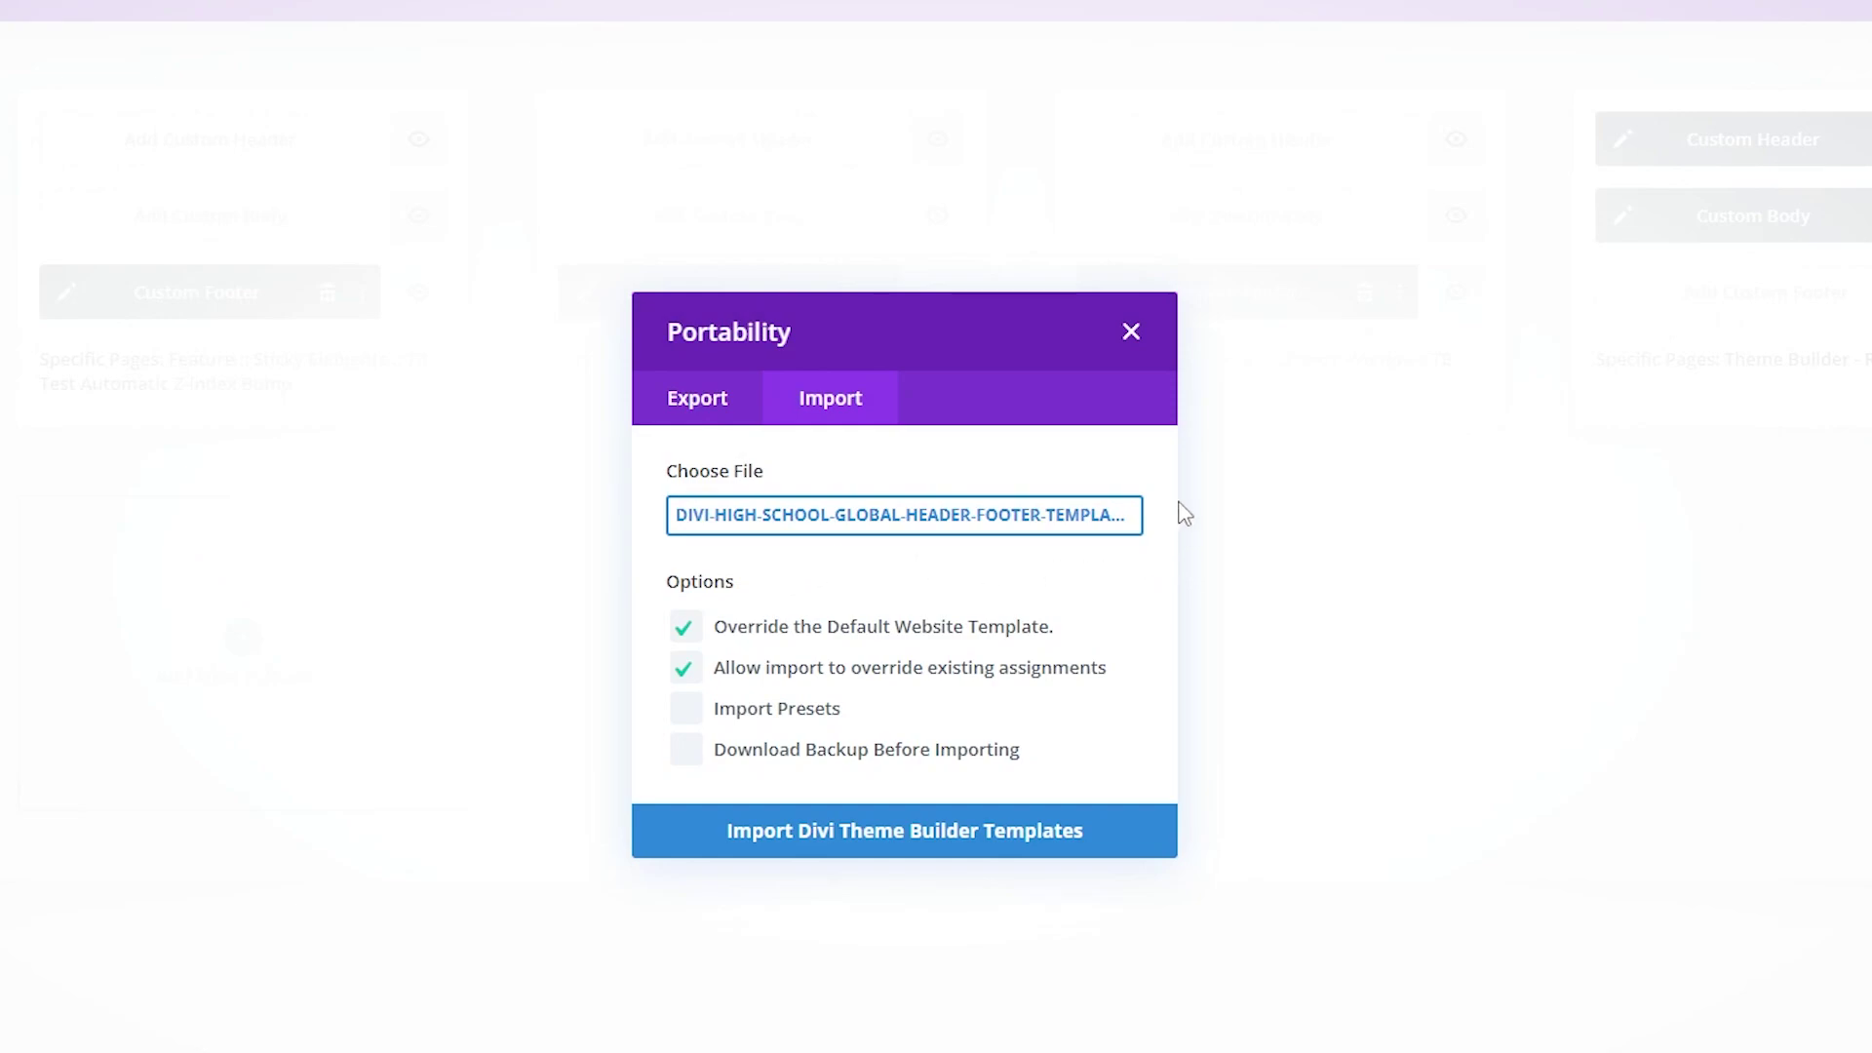
{"action": "left_click", "coordinate": [1141, 834]}
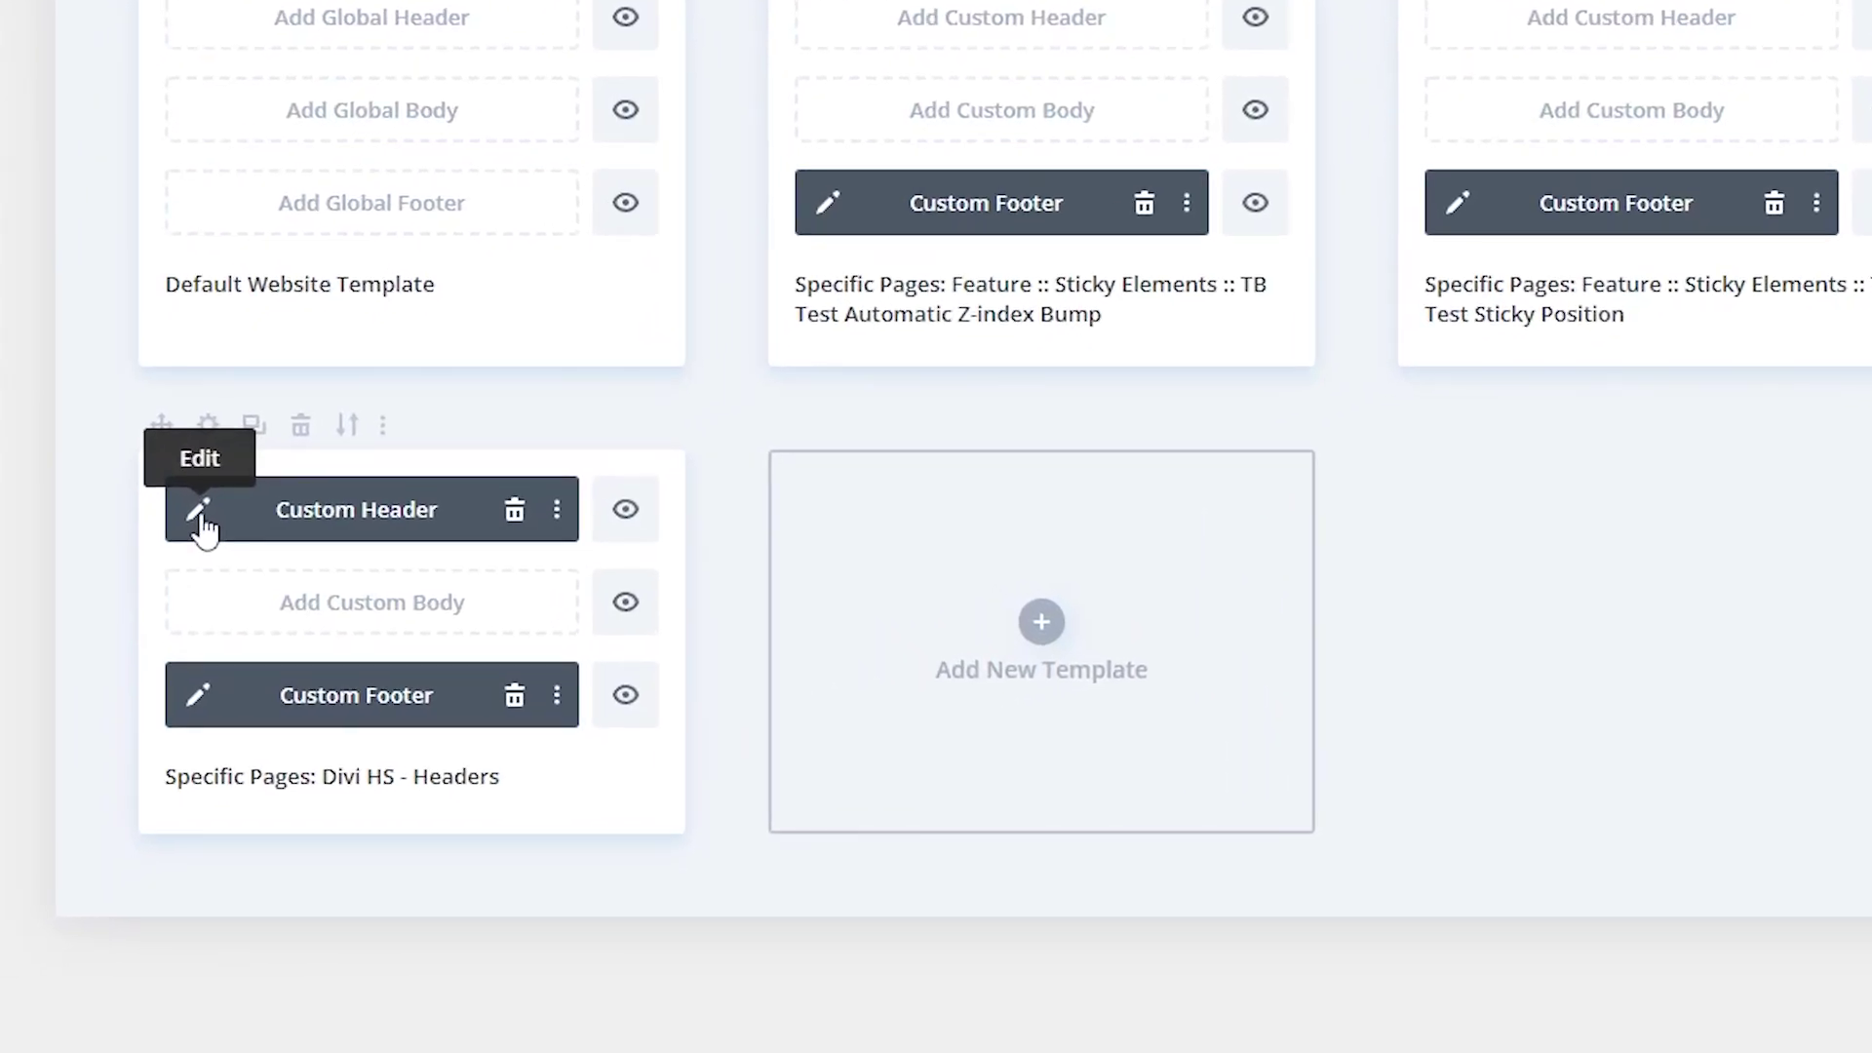
Edit the Divi HS - Headers custom header and add a fullwidth section containing a Fullwidth Menu module below it.
{"action": "left_click", "coordinate": [118, 602]}
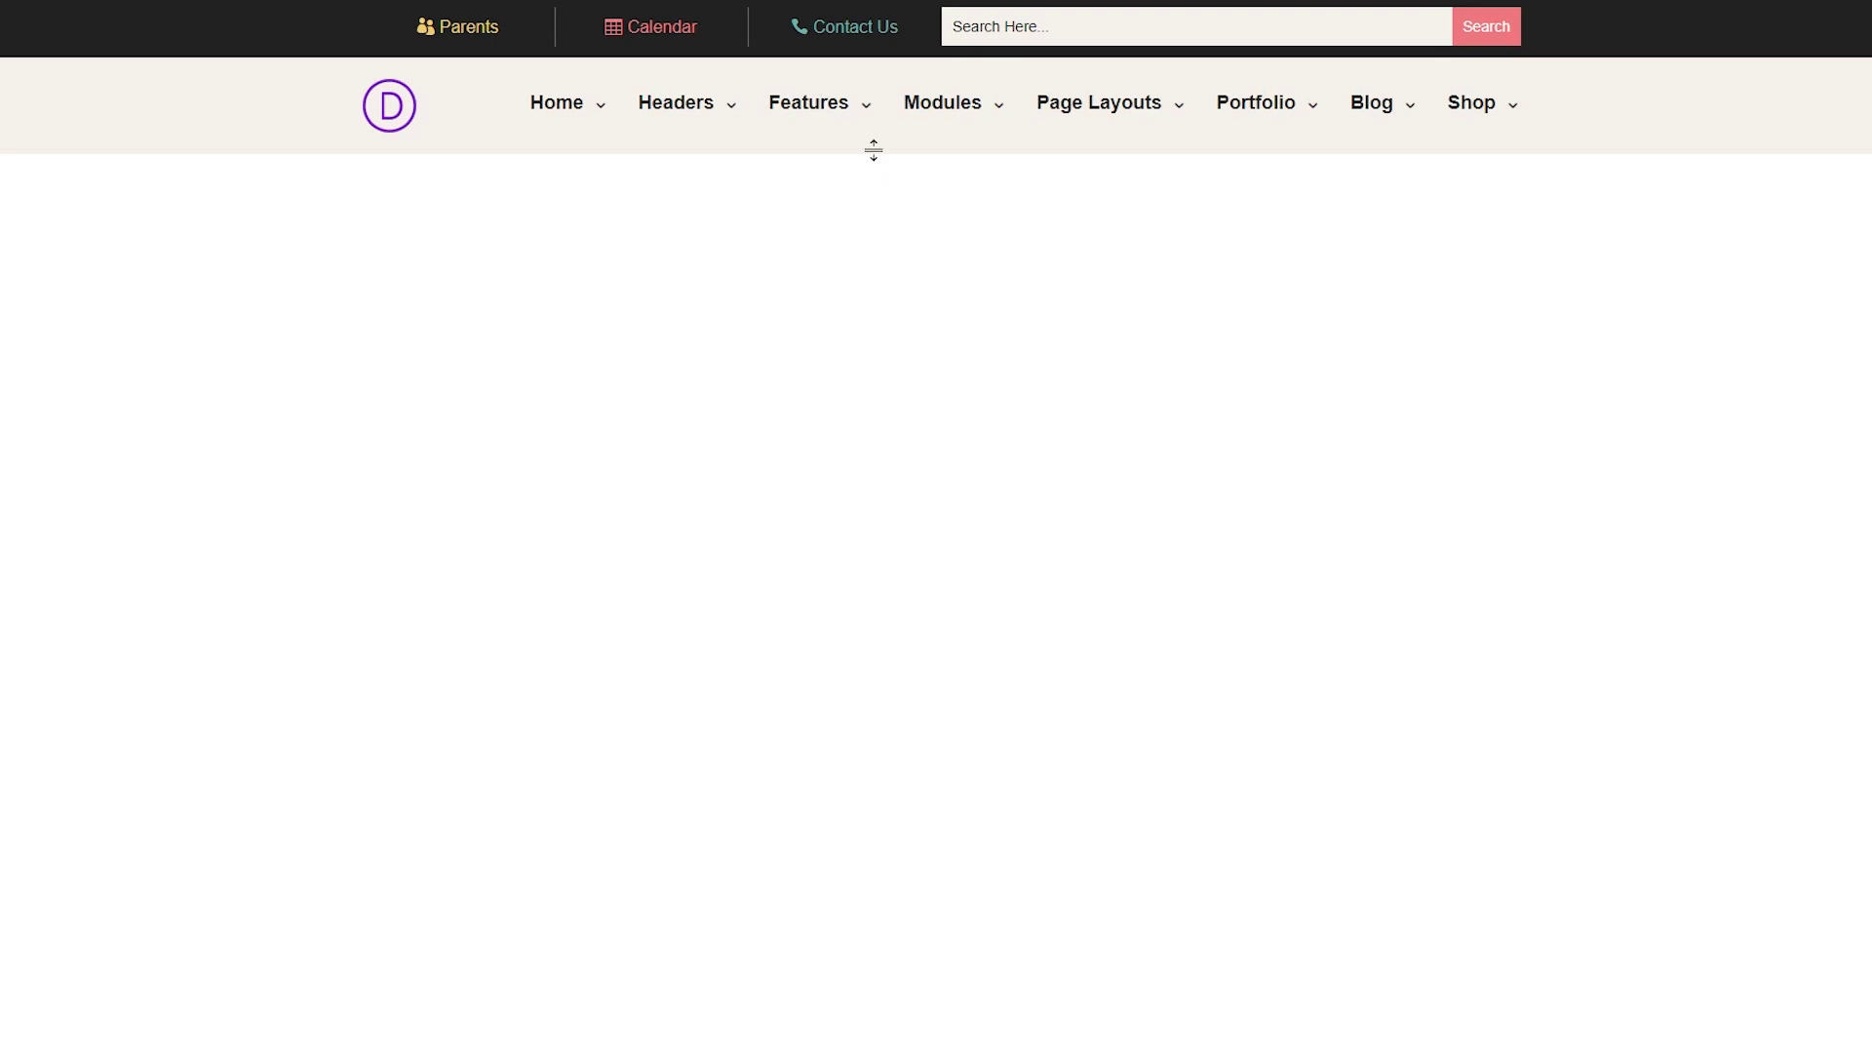
{"action": "left_click", "coordinate": [912, 158]}
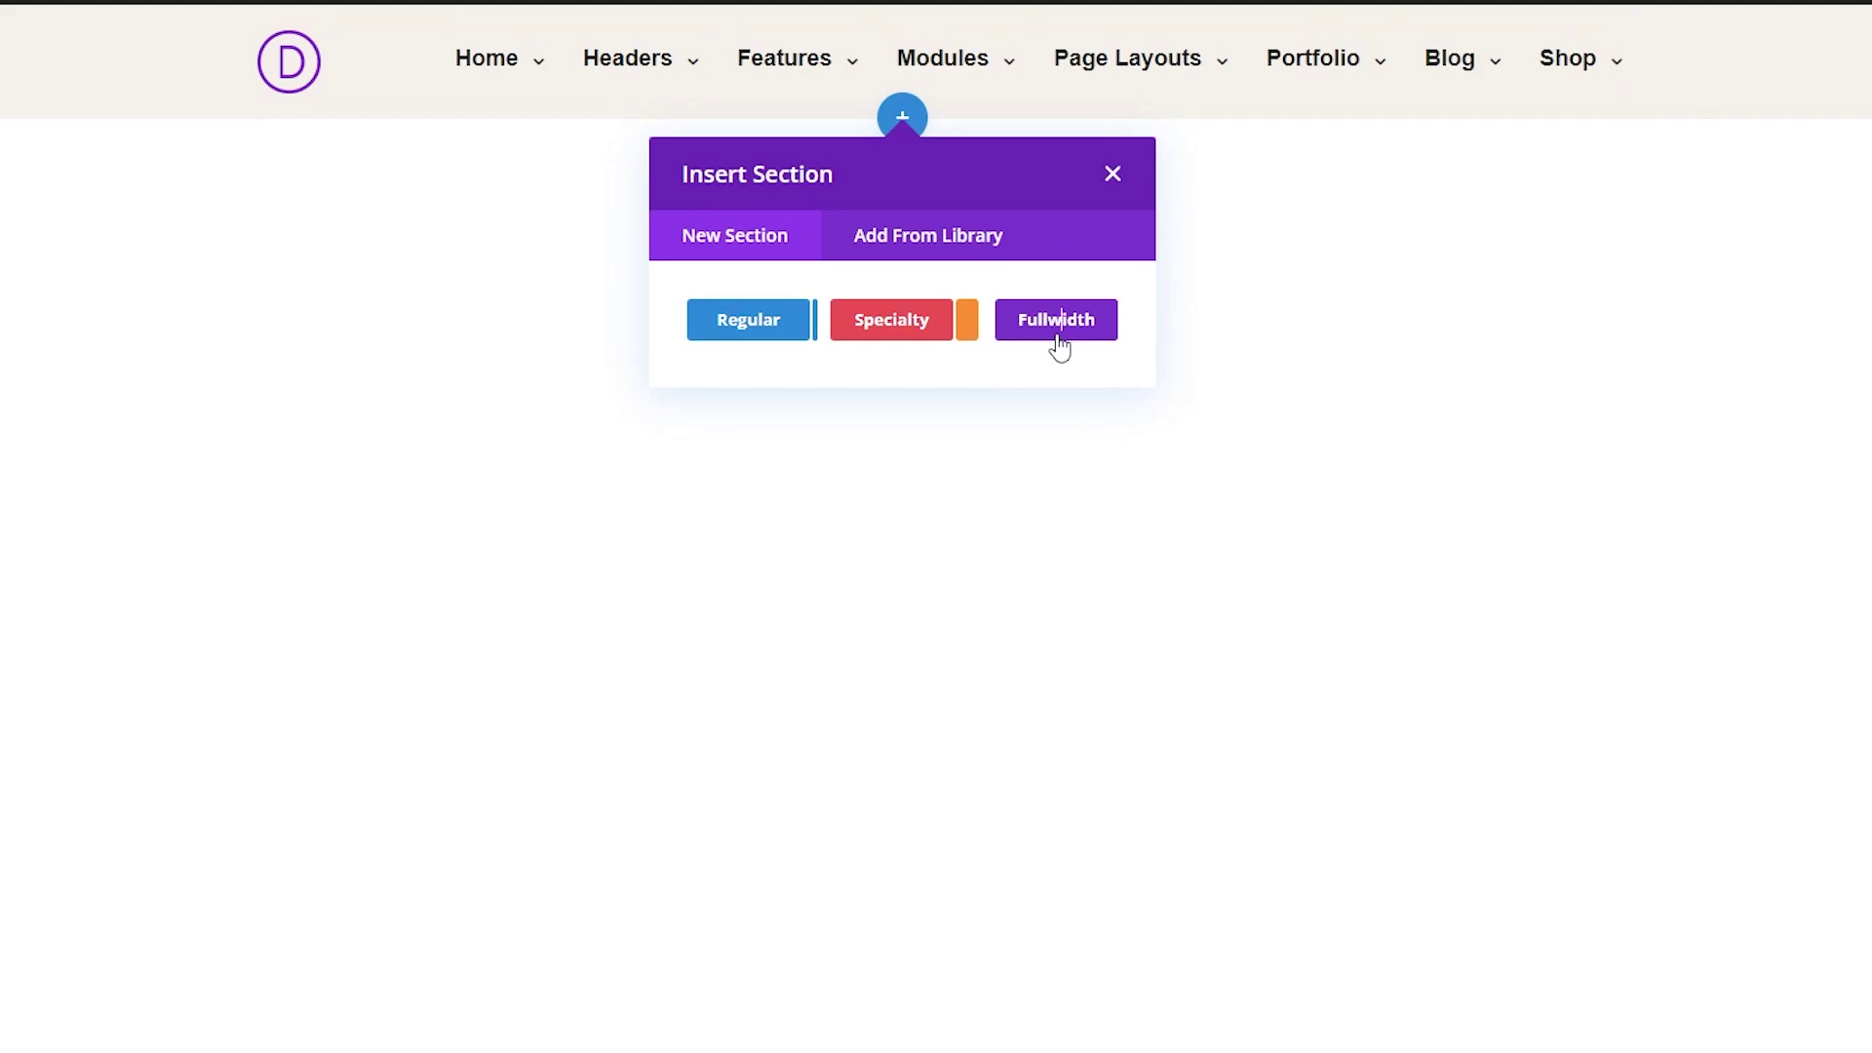
{"action": "left_click", "coordinate": [1060, 343]}
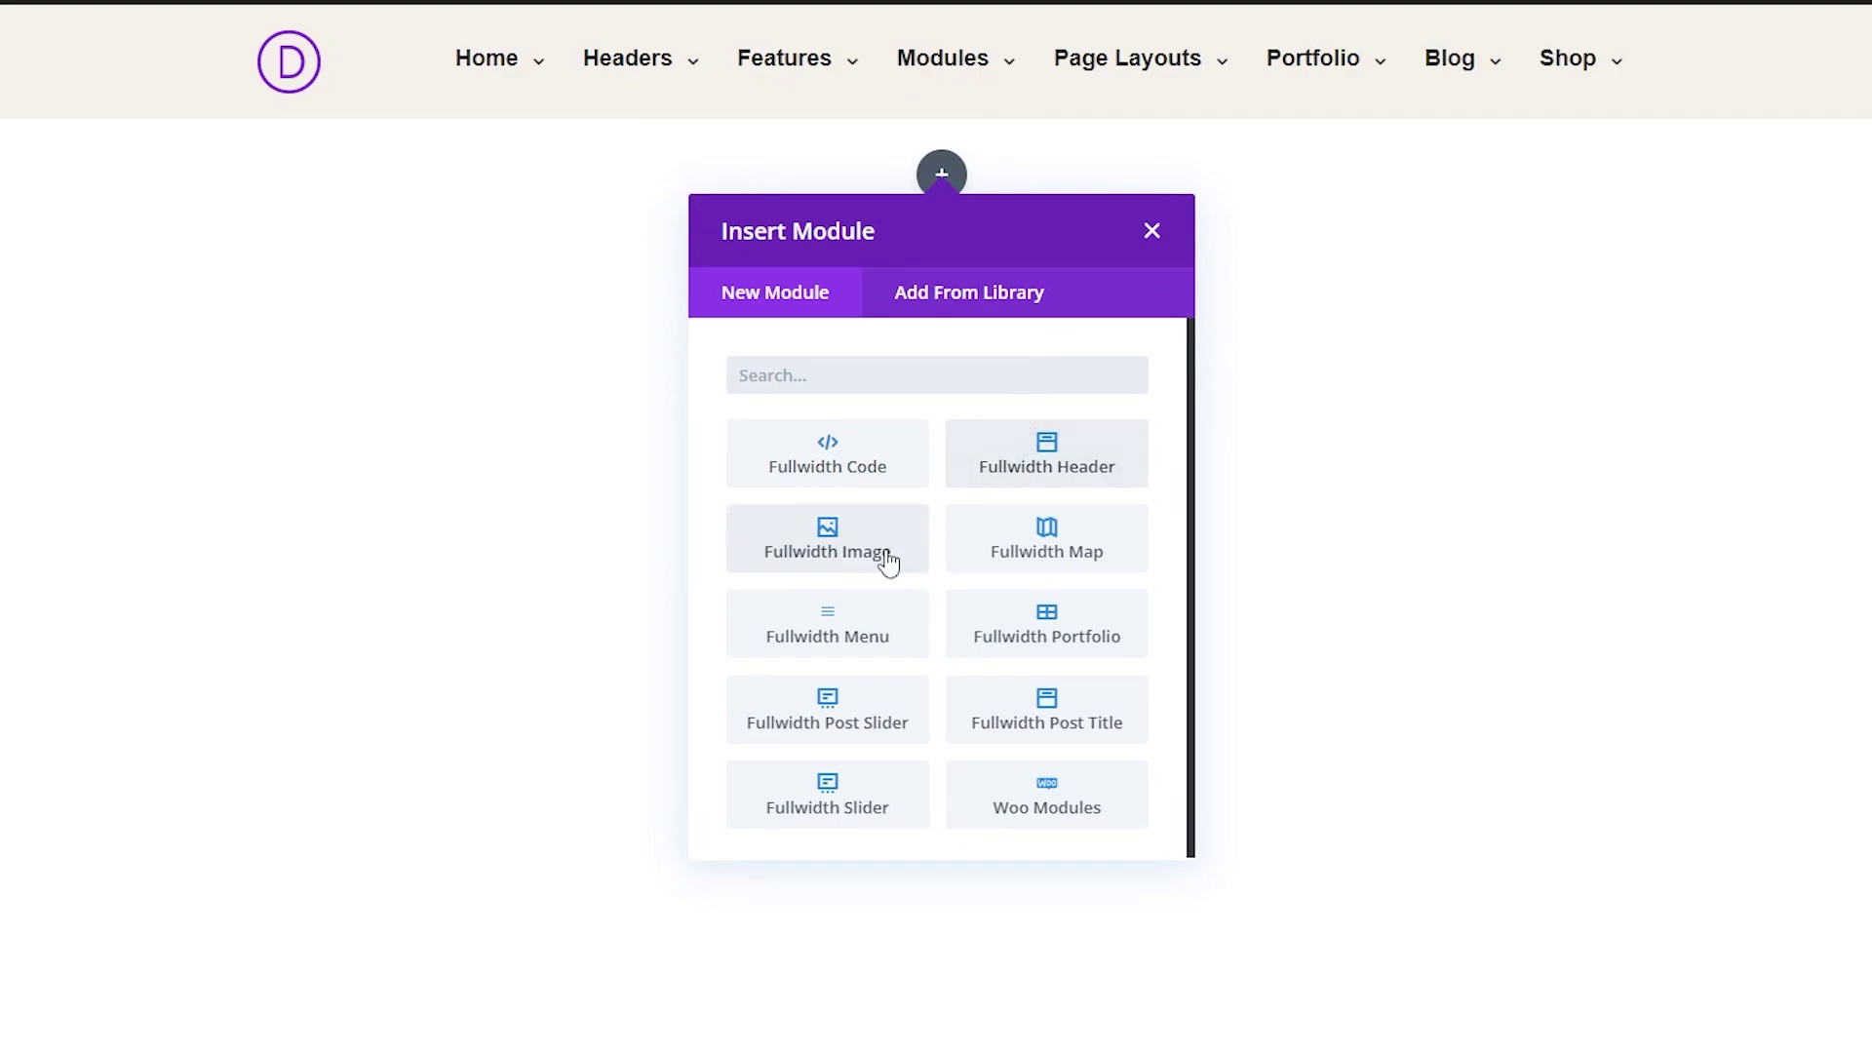
{"action": "left_click", "coordinate": [856, 632]}
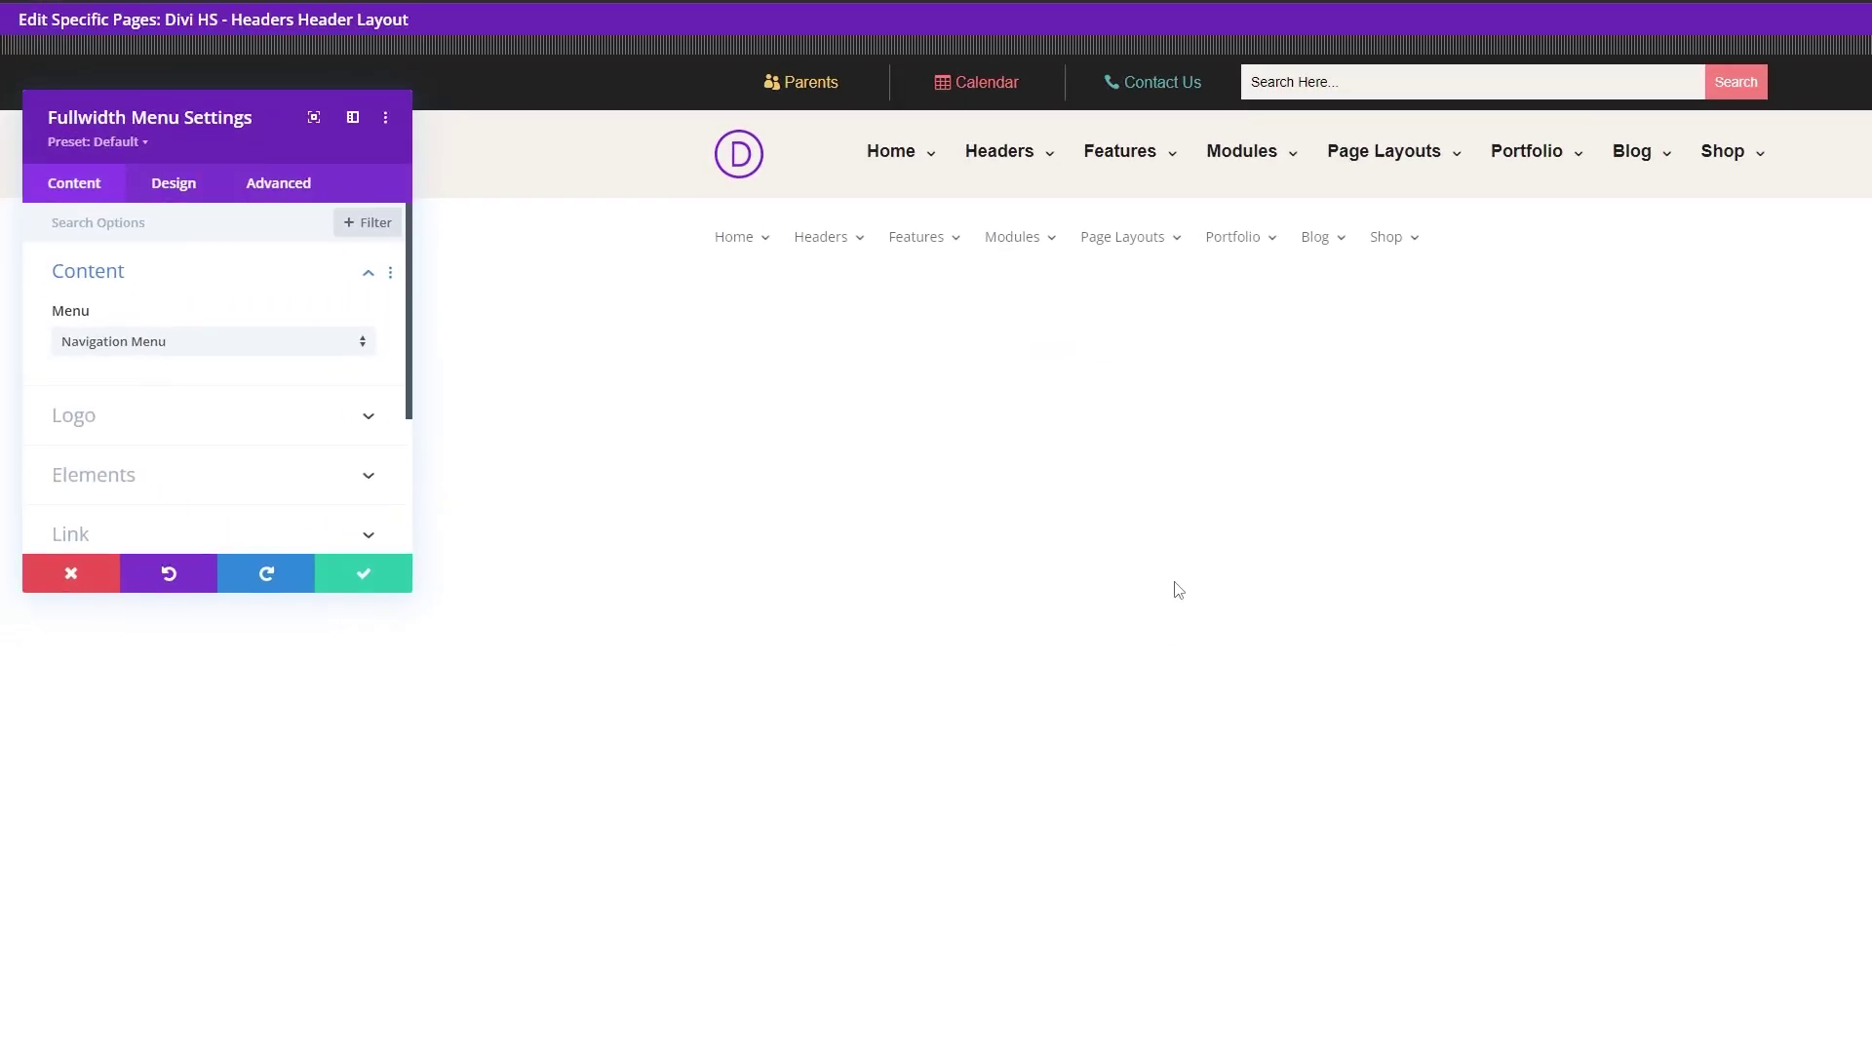
{"action": "left_click", "coordinate": [363, 573]}
Set the new section's Sticky Position to Stick to Top in its scroll effects.
{"action": "mouse_move", "coordinate": [251, 237]}
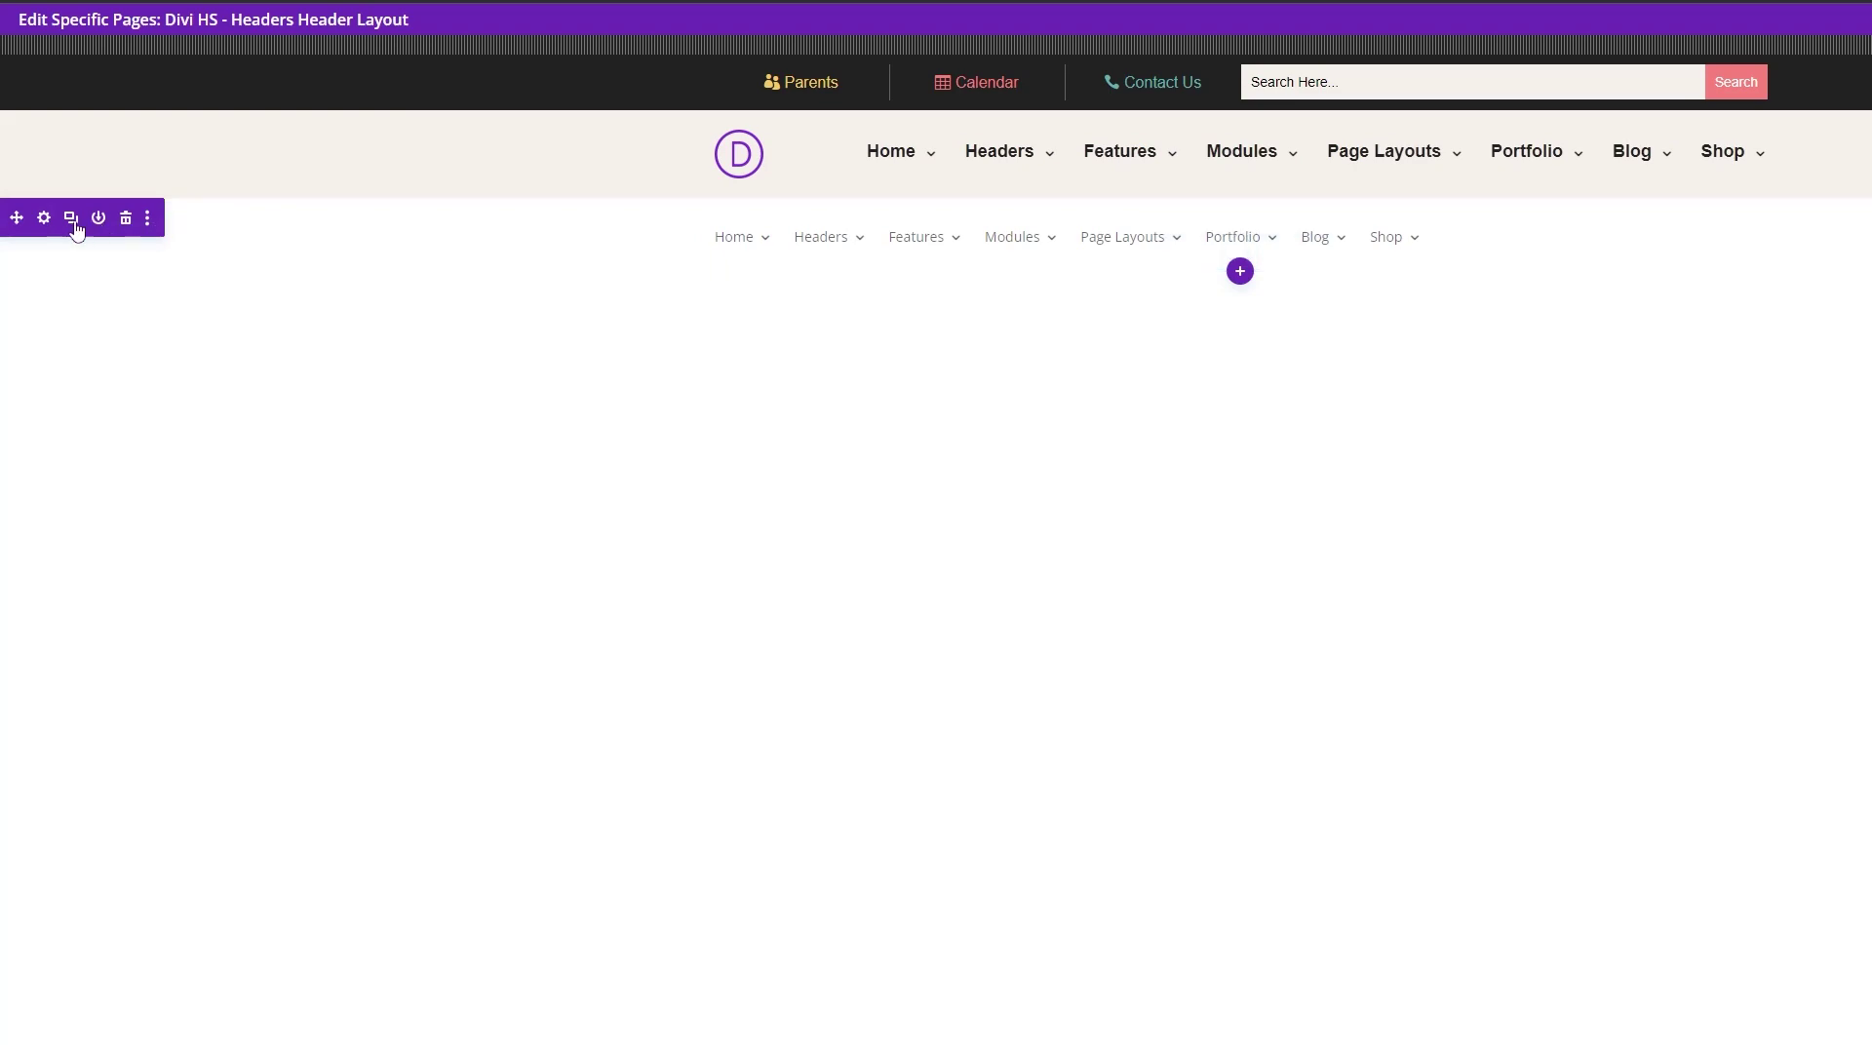
{"action": "left_click", "coordinate": [58, 159]}
{"action": "left_click", "coordinate": [347, 115]}
{"action": "scroll", "coordinate": [351, 322], "scroll_direction": "down", "scroll_amount": 5}
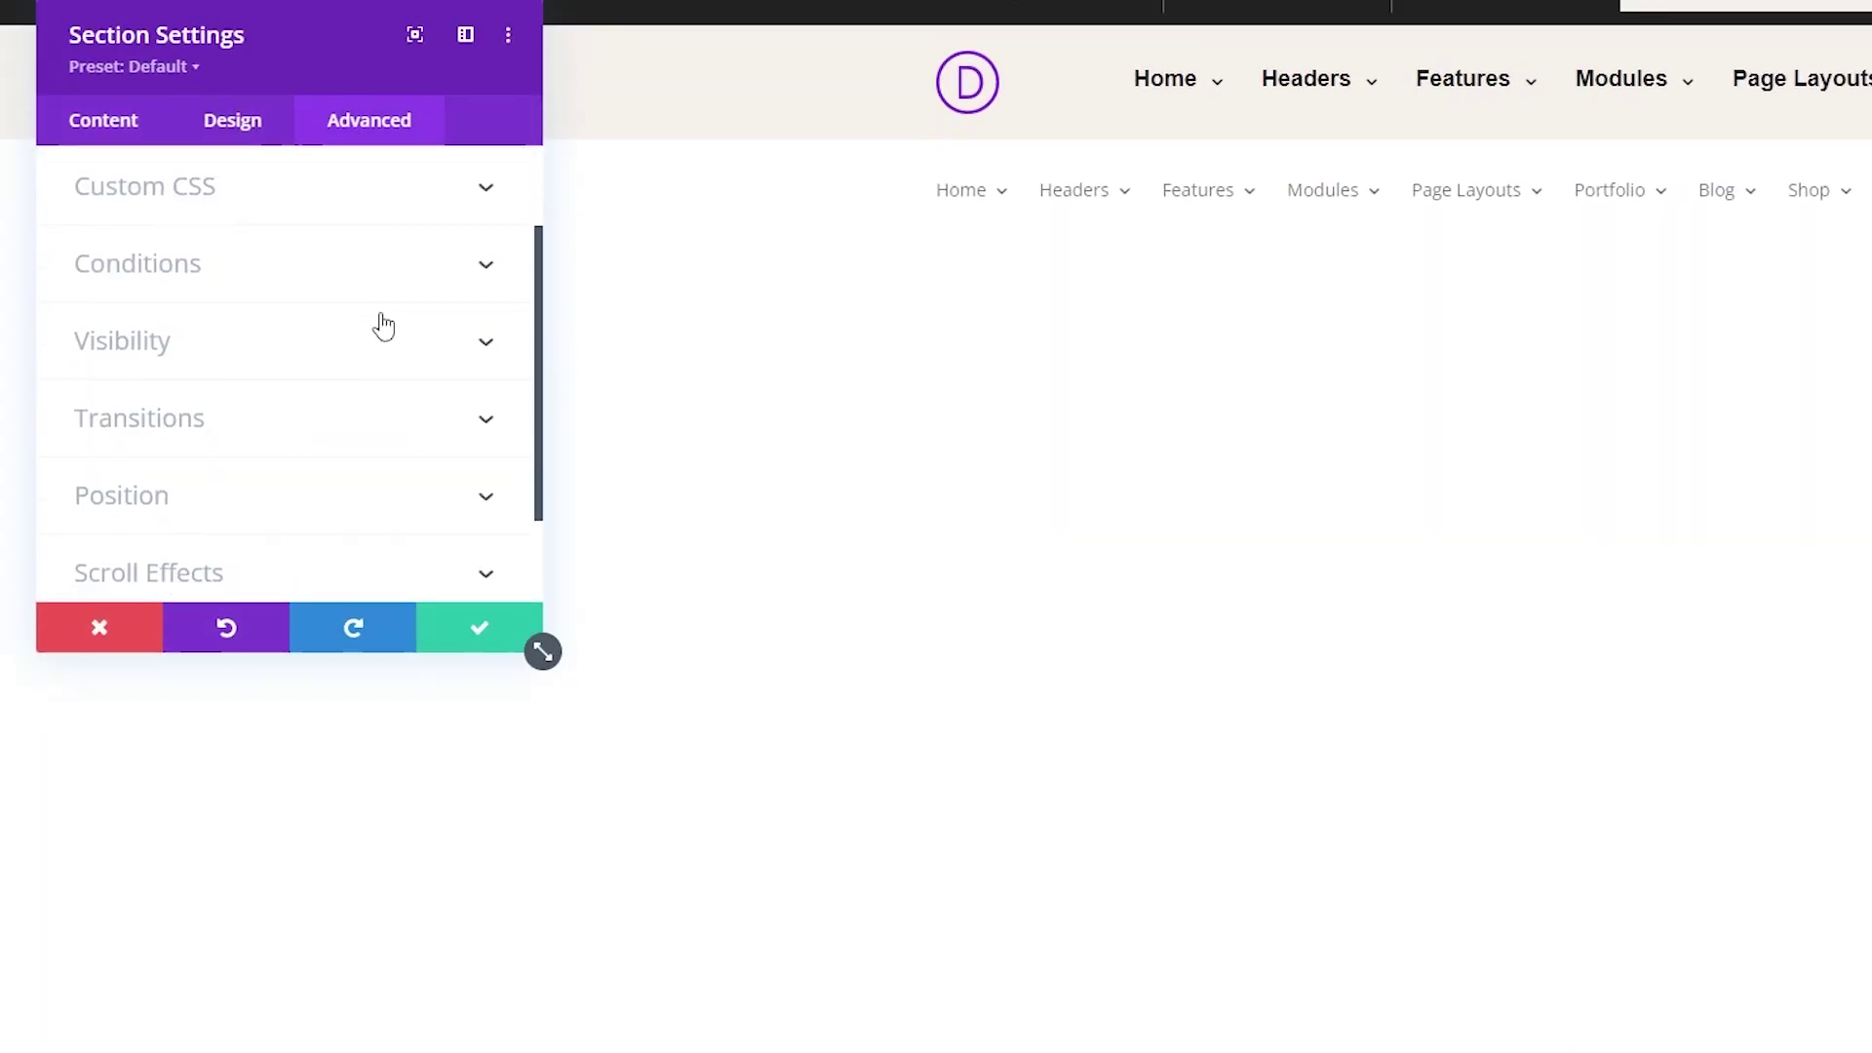
{"action": "left_click", "coordinate": [297, 456]}
{"action": "left_click", "coordinate": [230, 271]}
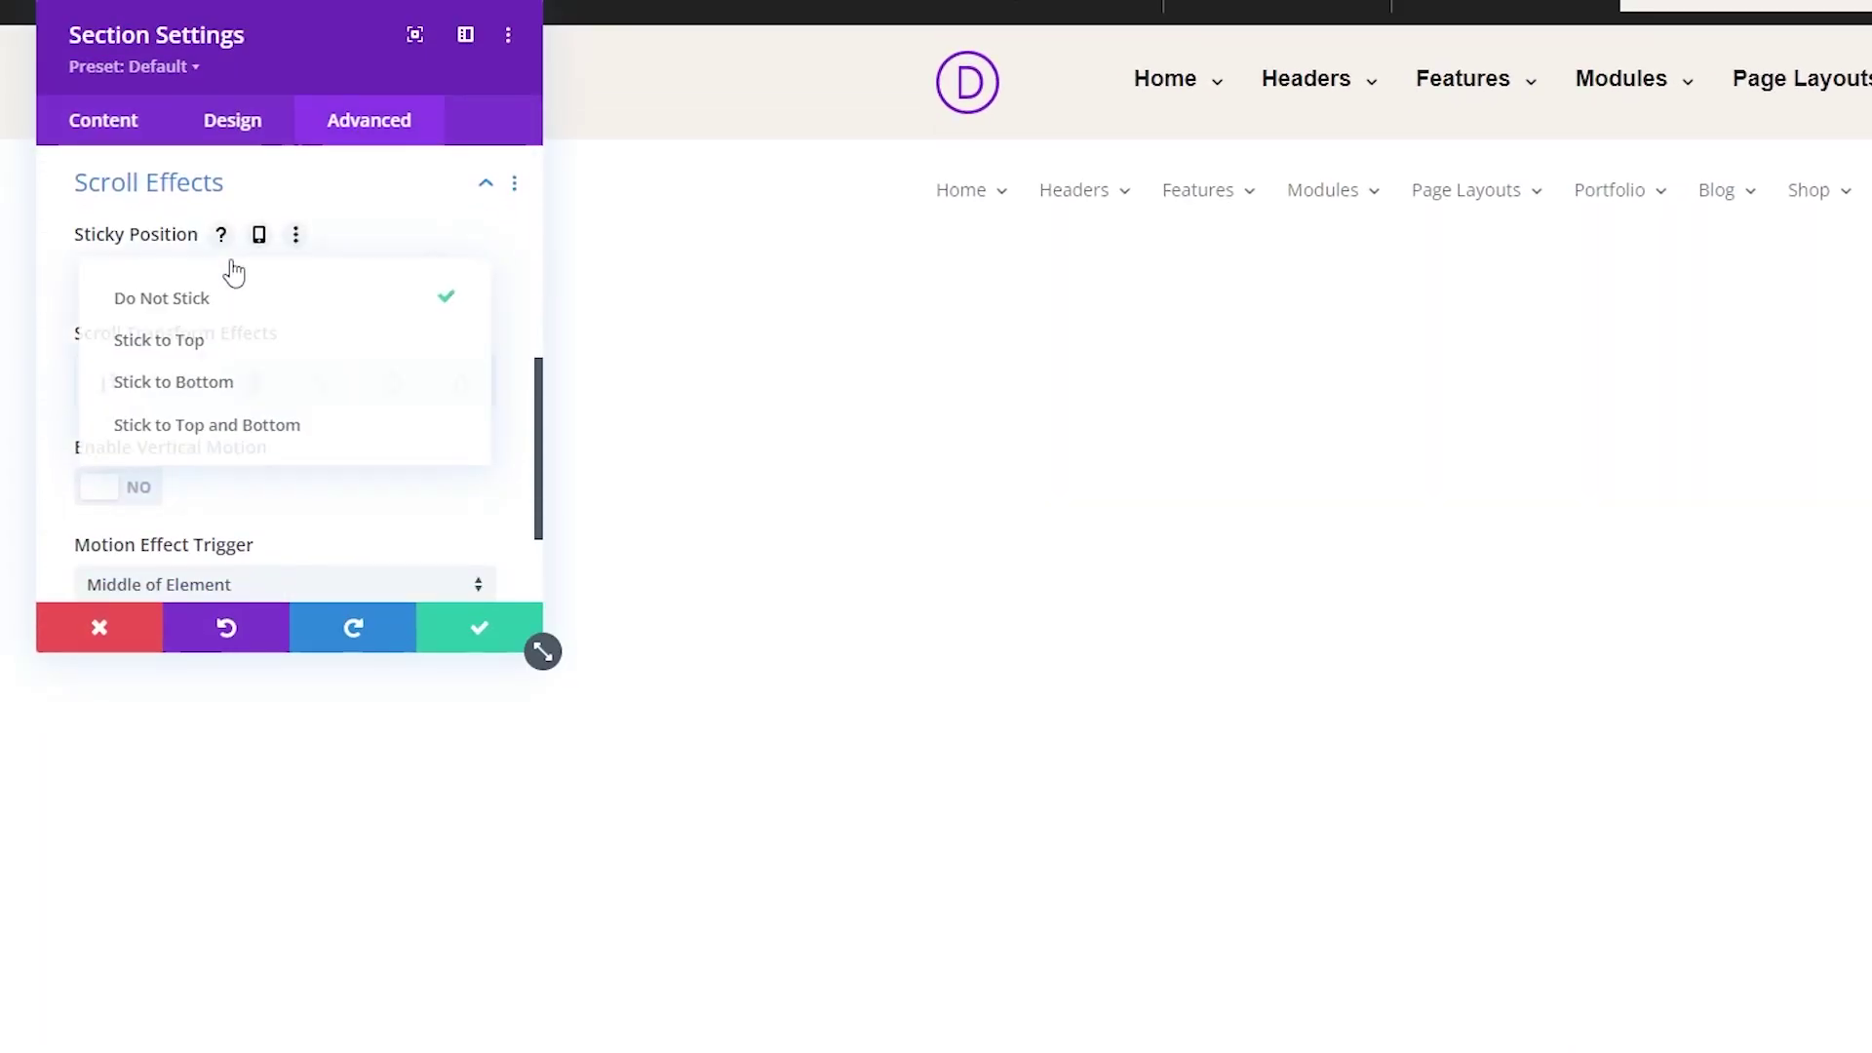
{"action": "left_click", "coordinate": [198, 340]}
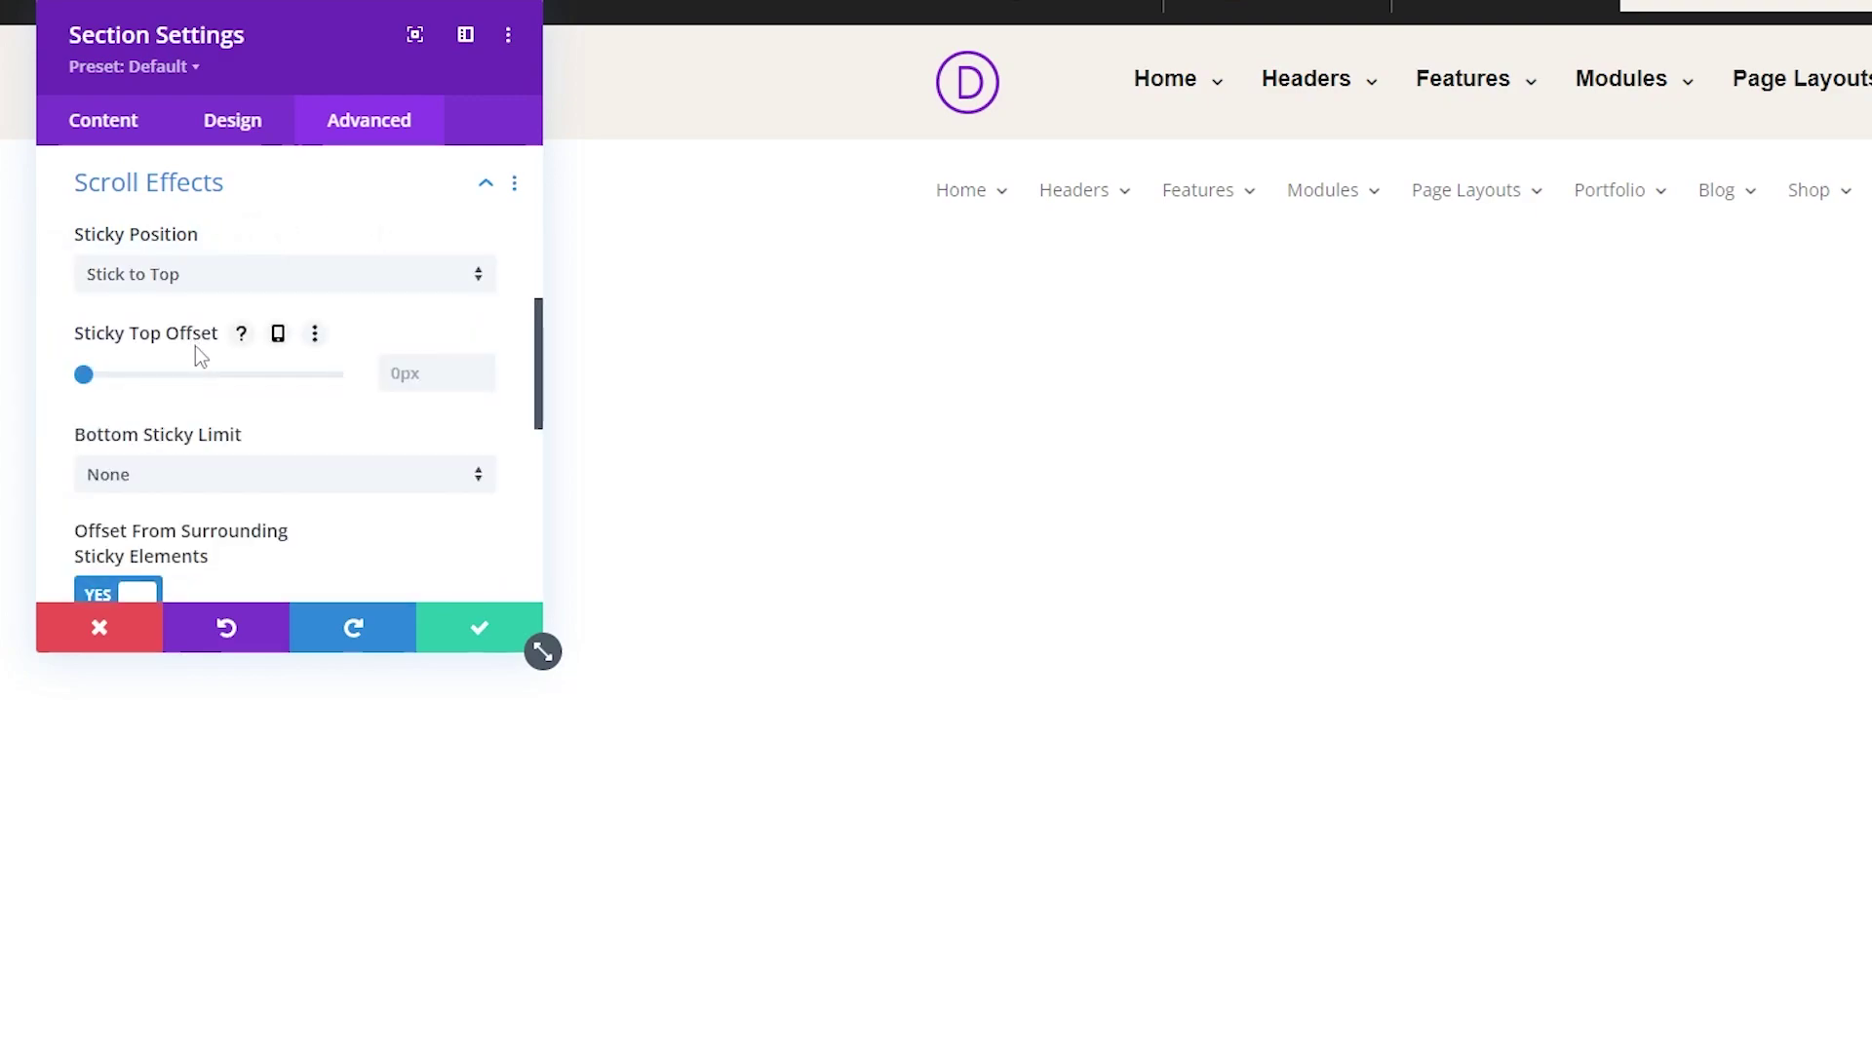
{"action": "scroll", "coordinate": [196, 348], "scroll_direction": "down", "scroll_amount": 2}
{"action": "scroll", "coordinate": [195, 349], "scroll_direction": "down", "scroll_amount": 4}
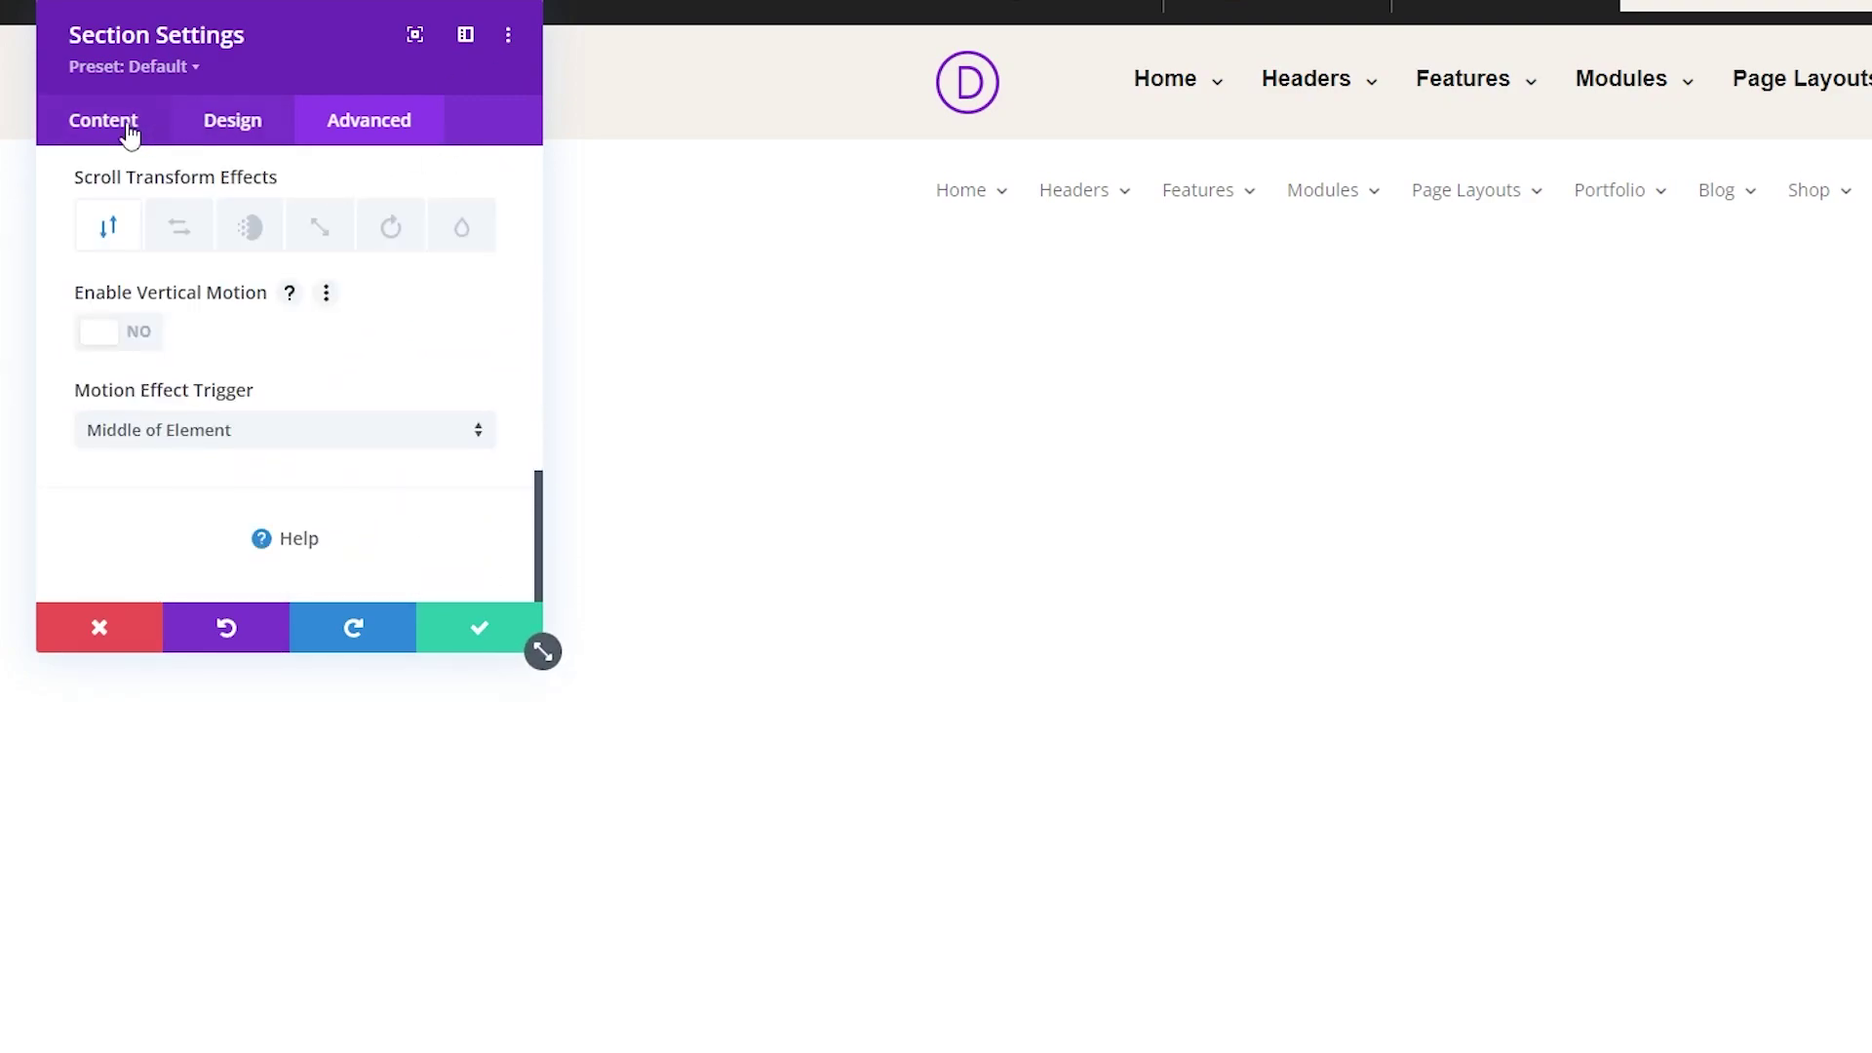
Give the section a #f5f0eb background that turns #ffffff when sticky, and save it.
{"action": "left_click", "coordinate": [129, 130]}
{"action": "left_click", "coordinate": [186, 326]}
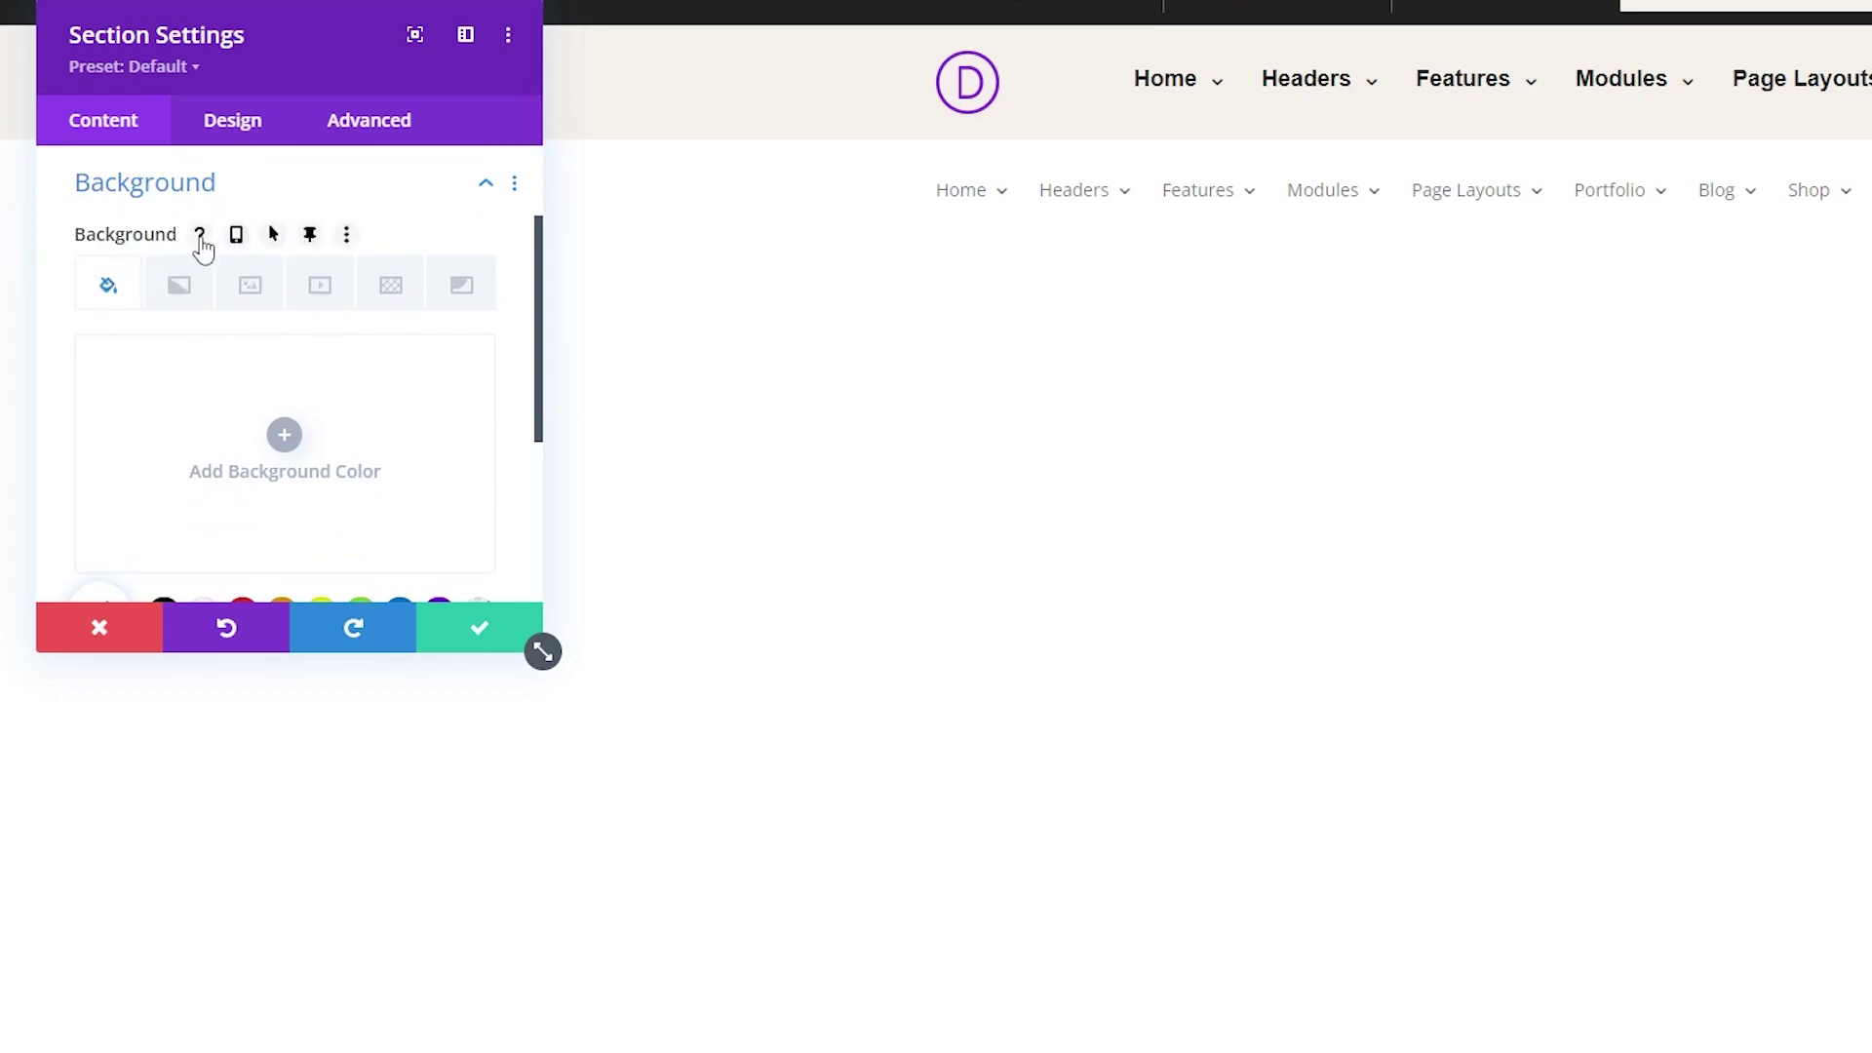
{"action": "left_click", "coordinate": [310, 238]}
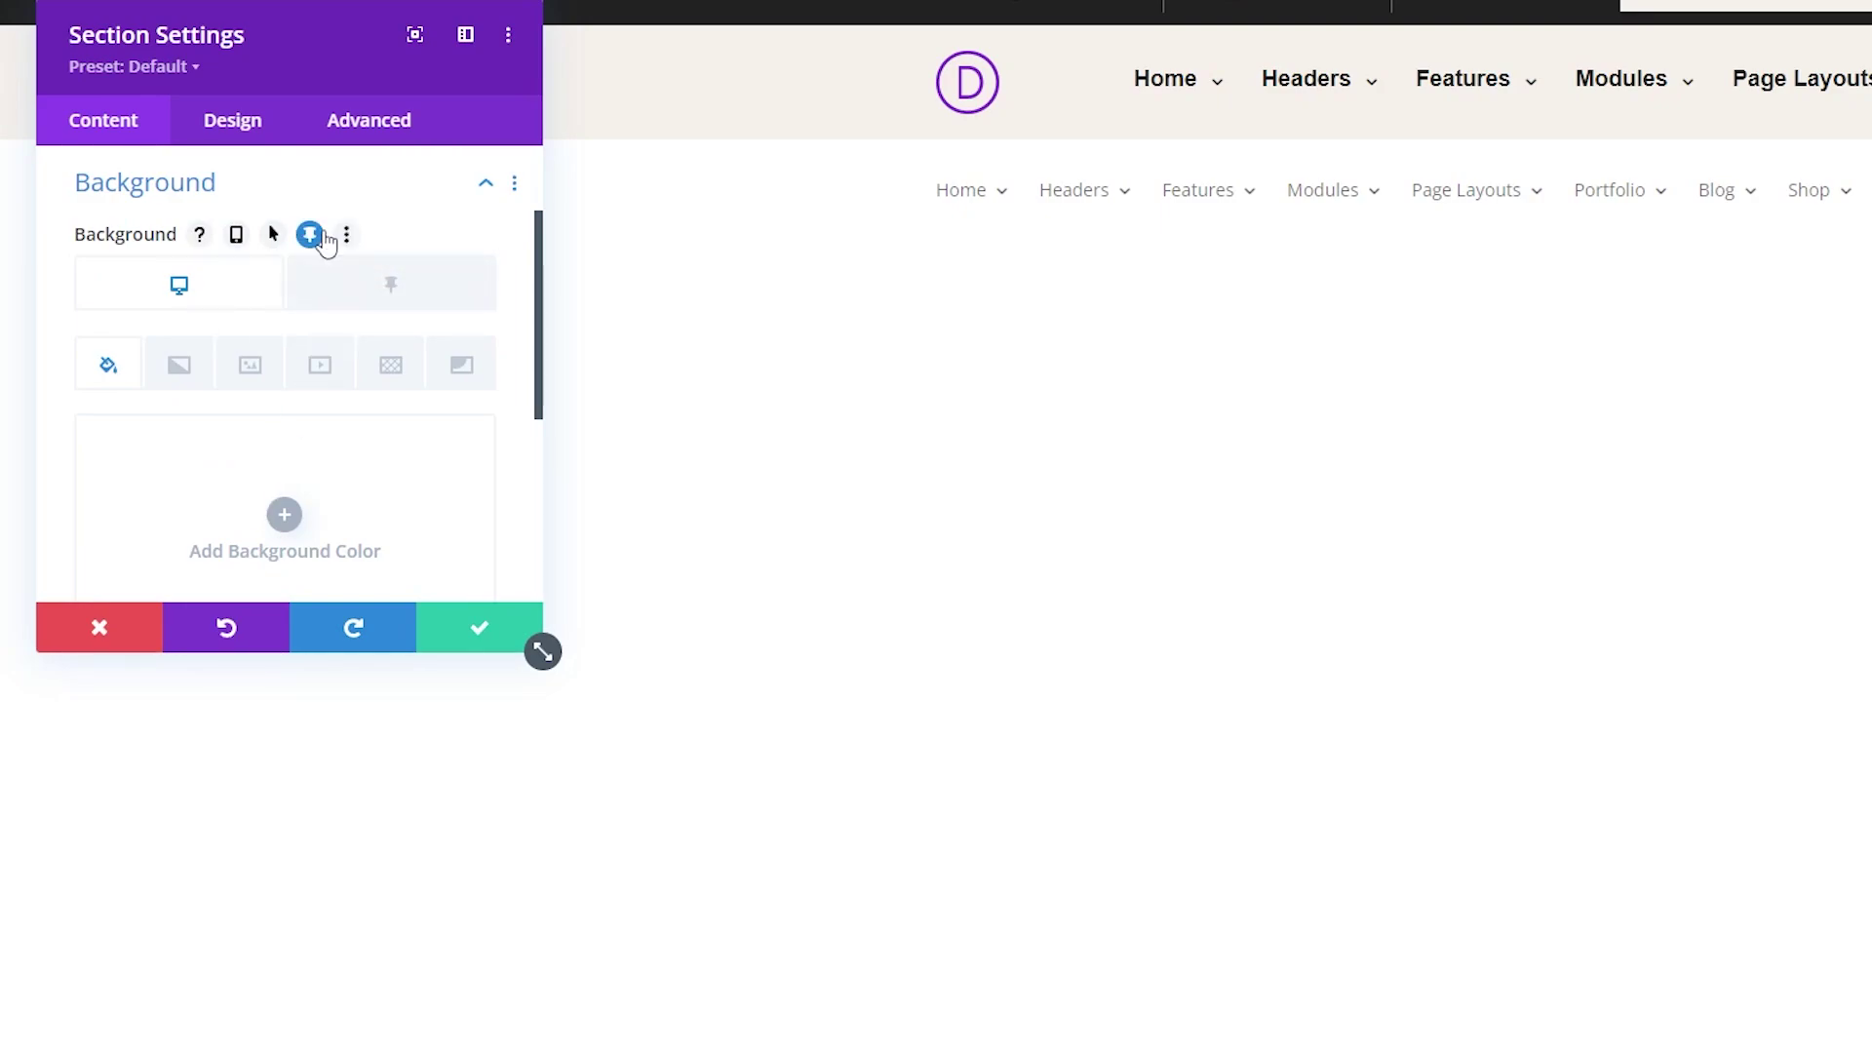
{"action": "left_click", "coordinate": [284, 516]}
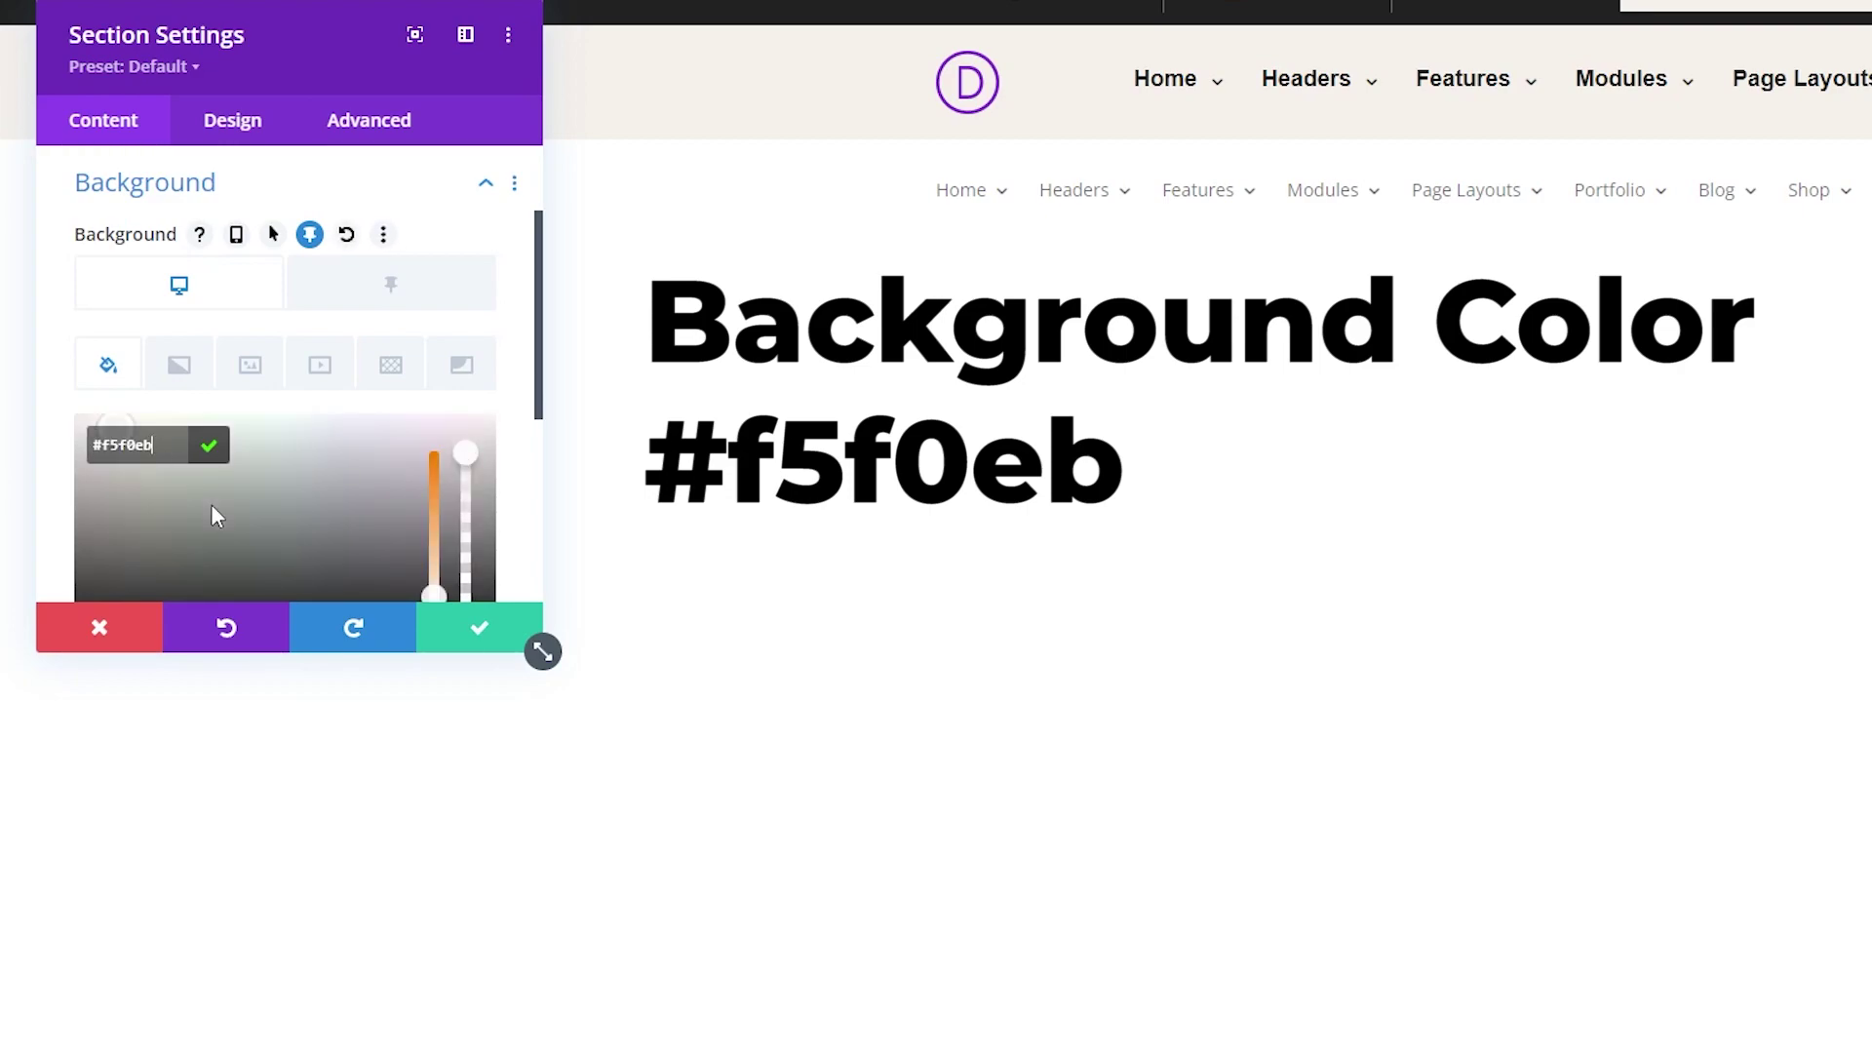
{"action": "left_click", "coordinate": [383, 293]}
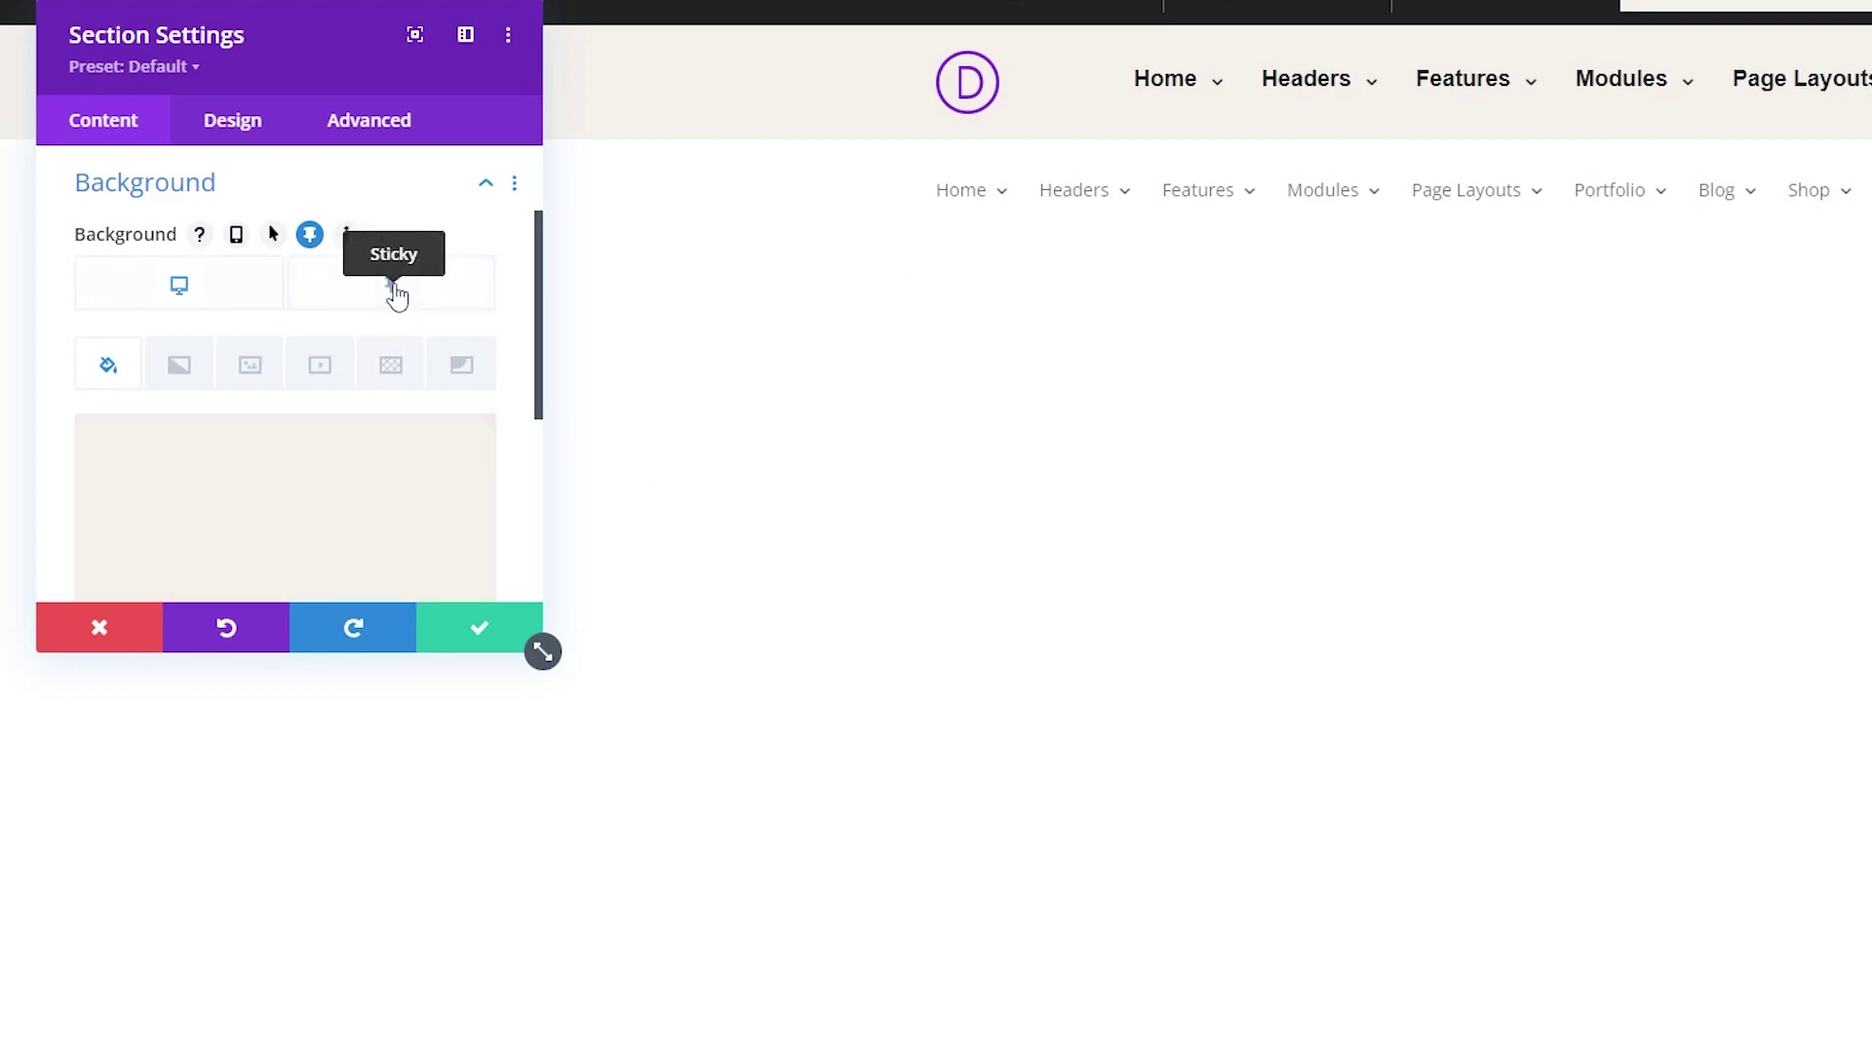
{"action": "scroll", "coordinate": [272, 359], "scroll_direction": "down", "scroll_amount": 2}
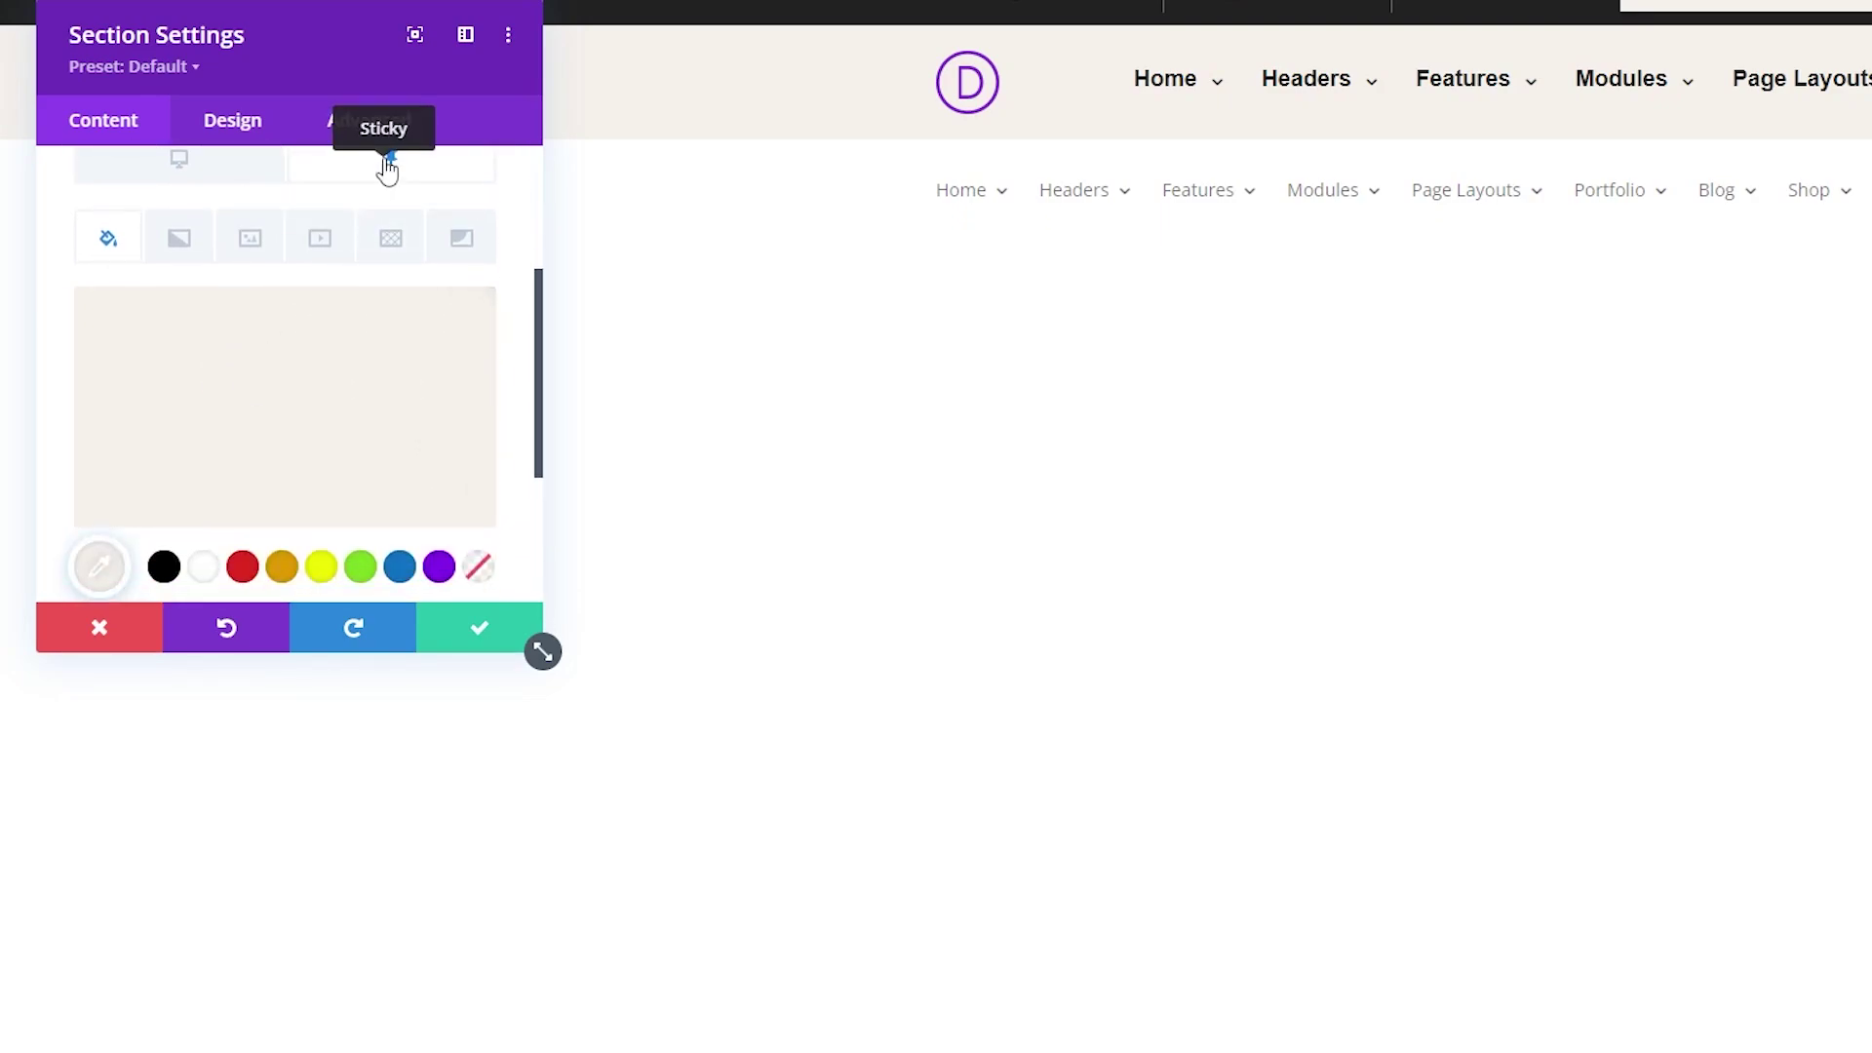
{"action": "left_click", "coordinate": [203, 567]}
{"action": "scroll", "coordinate": [302, 439], "scroll_direction": "up", "scroll_amount": 2}
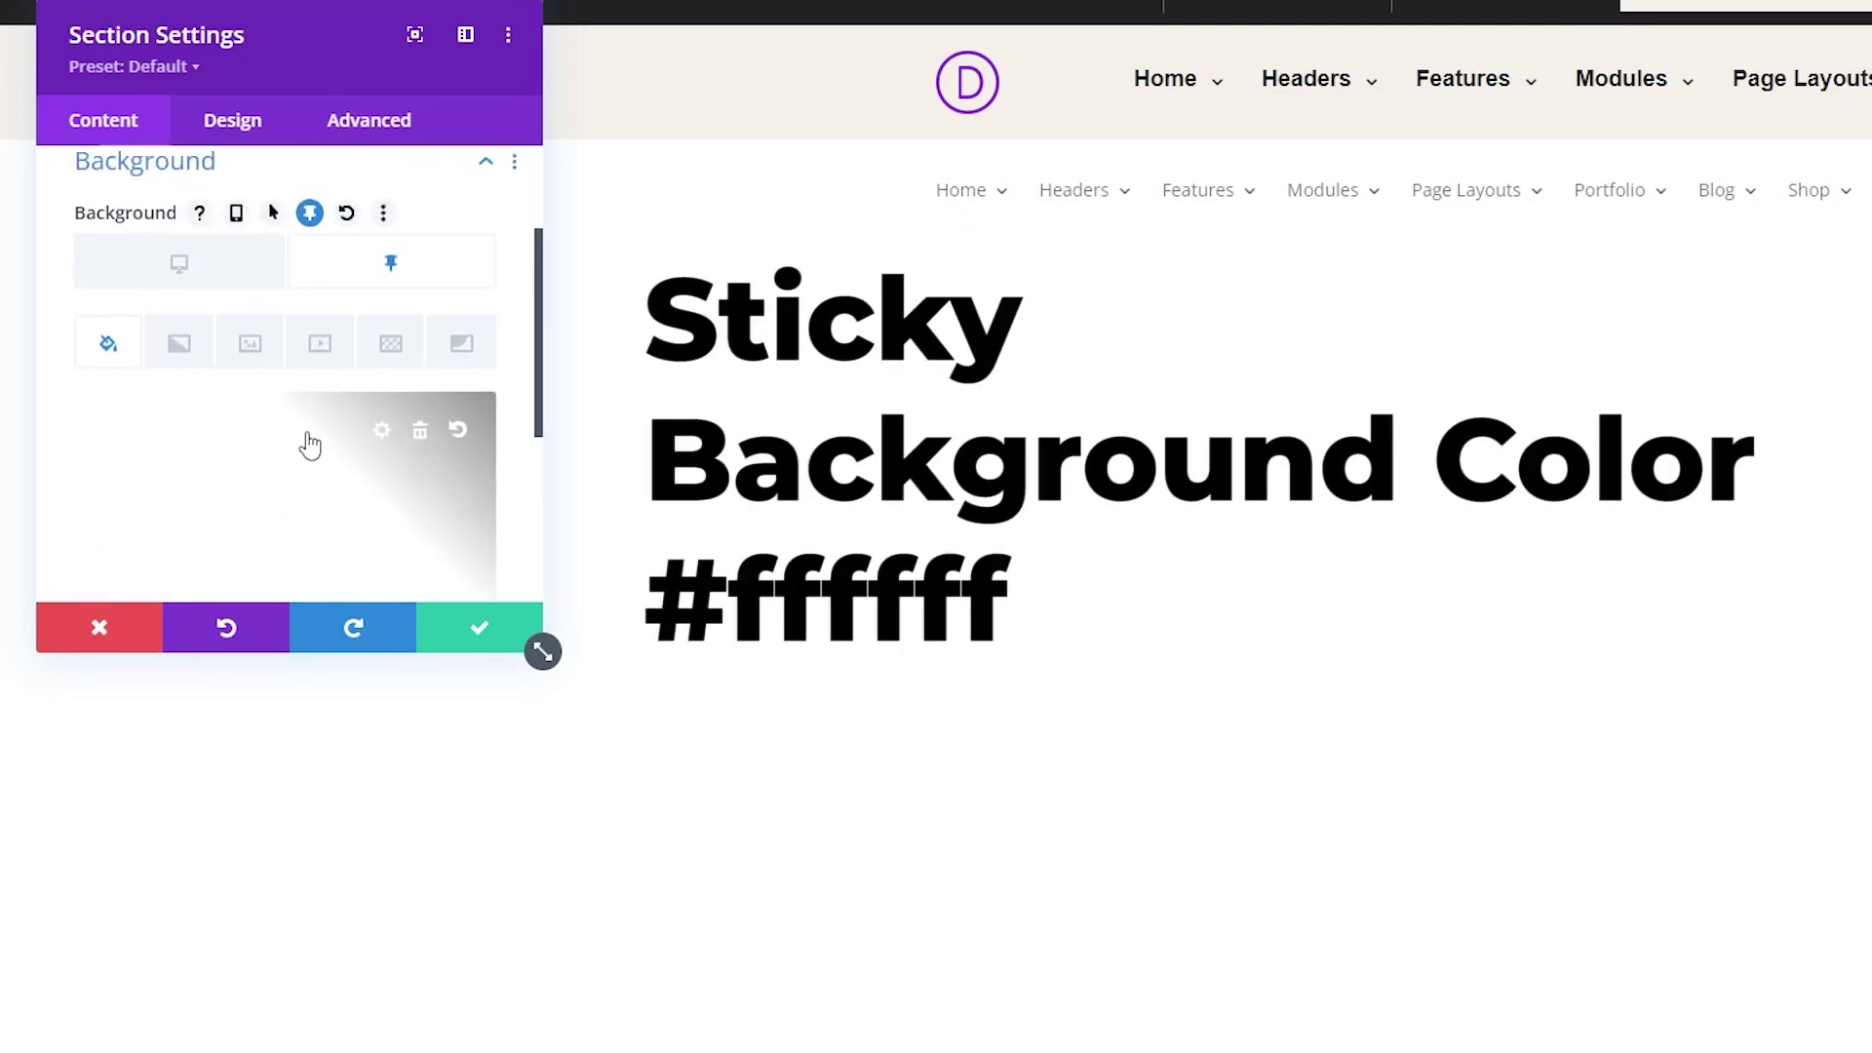
{"action": "left_click", "coordinate": [252, 292]}
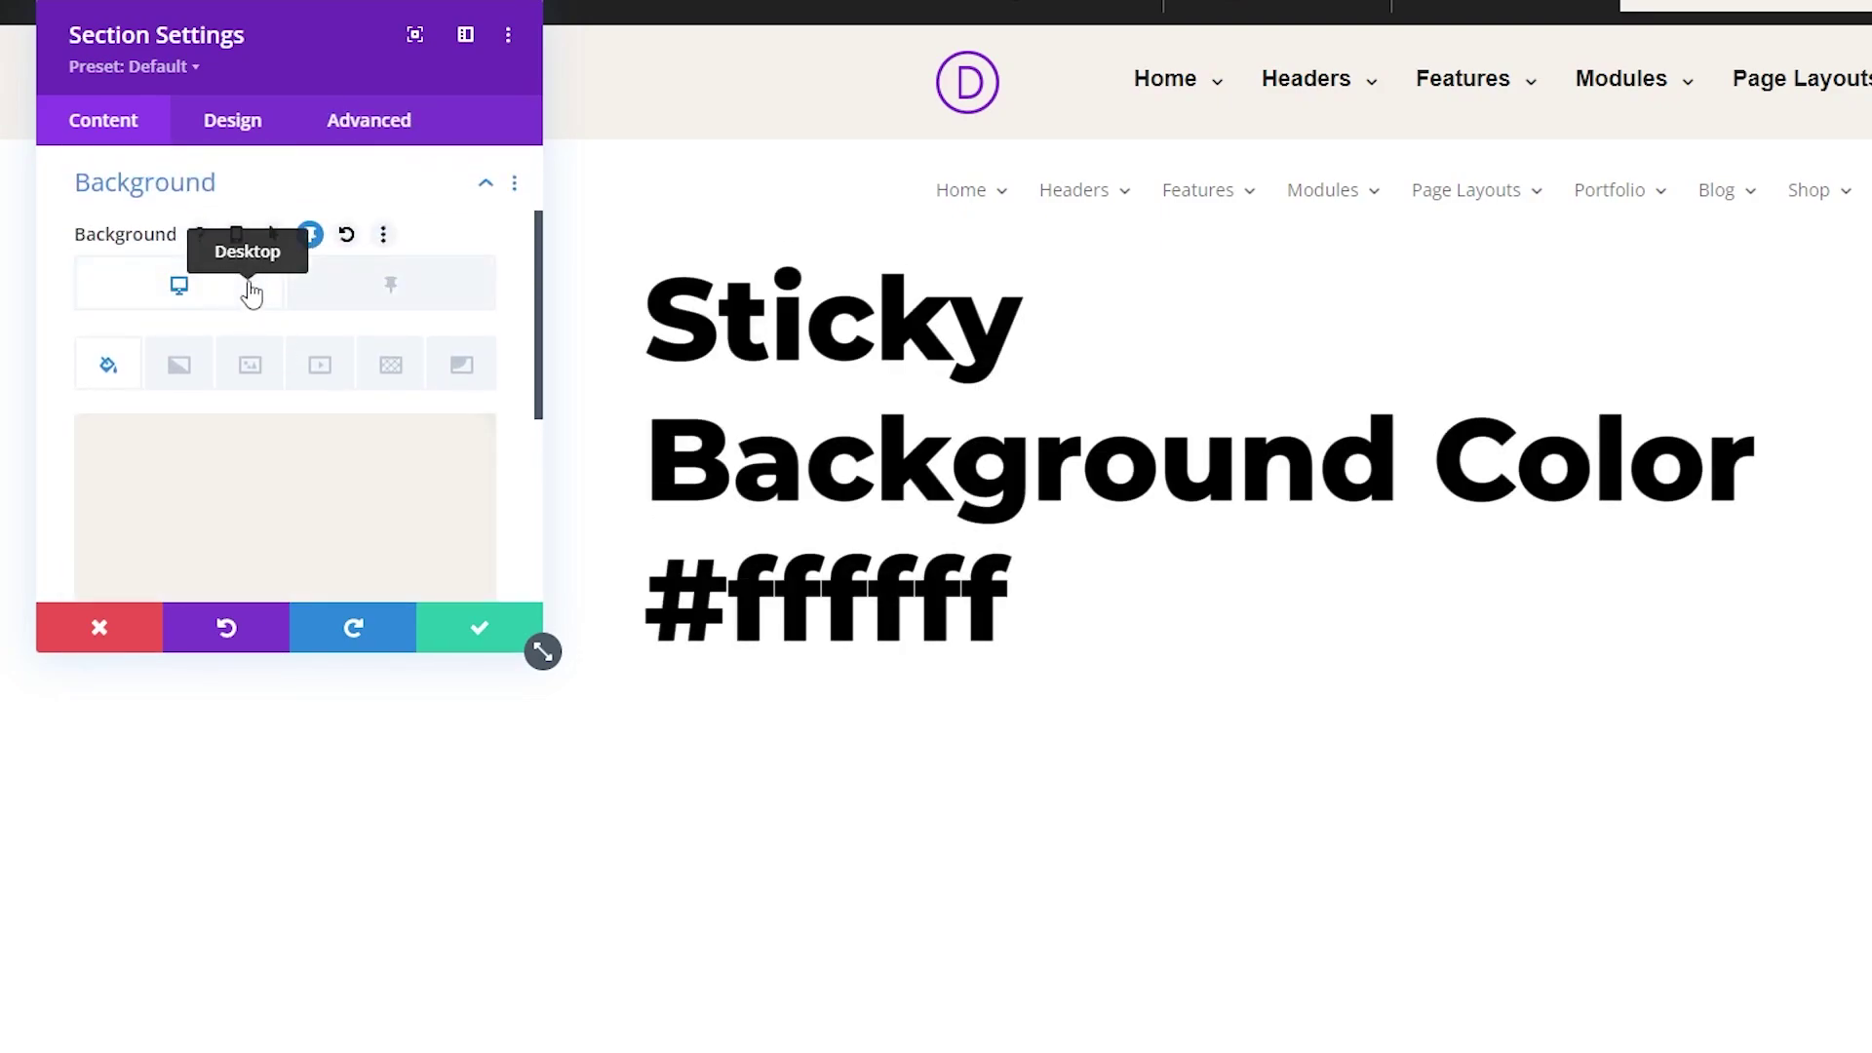
{"action": "left_click", "coordinate": [454, 636]}
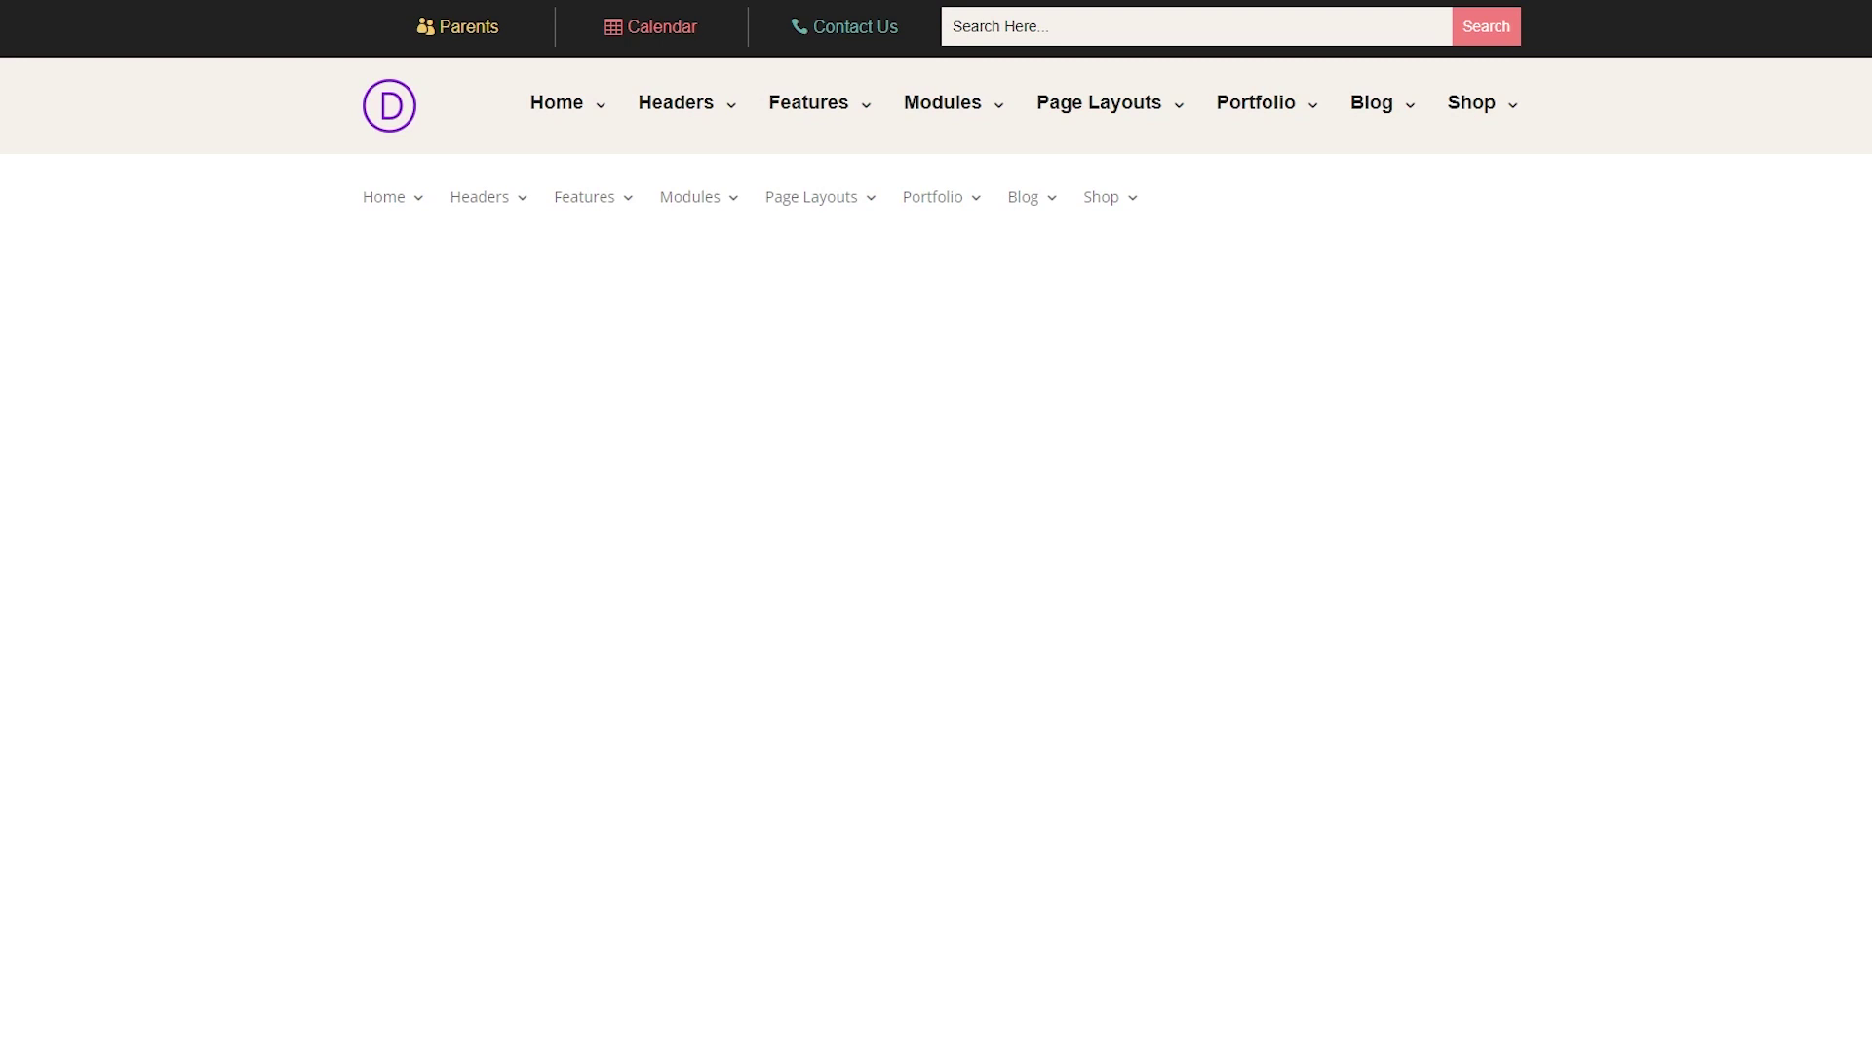
Remove the Fullwidth Menu module's background colour so the beige section shows through, and save.
{"action": "mouse_move", "coordinate": [908, 190]}
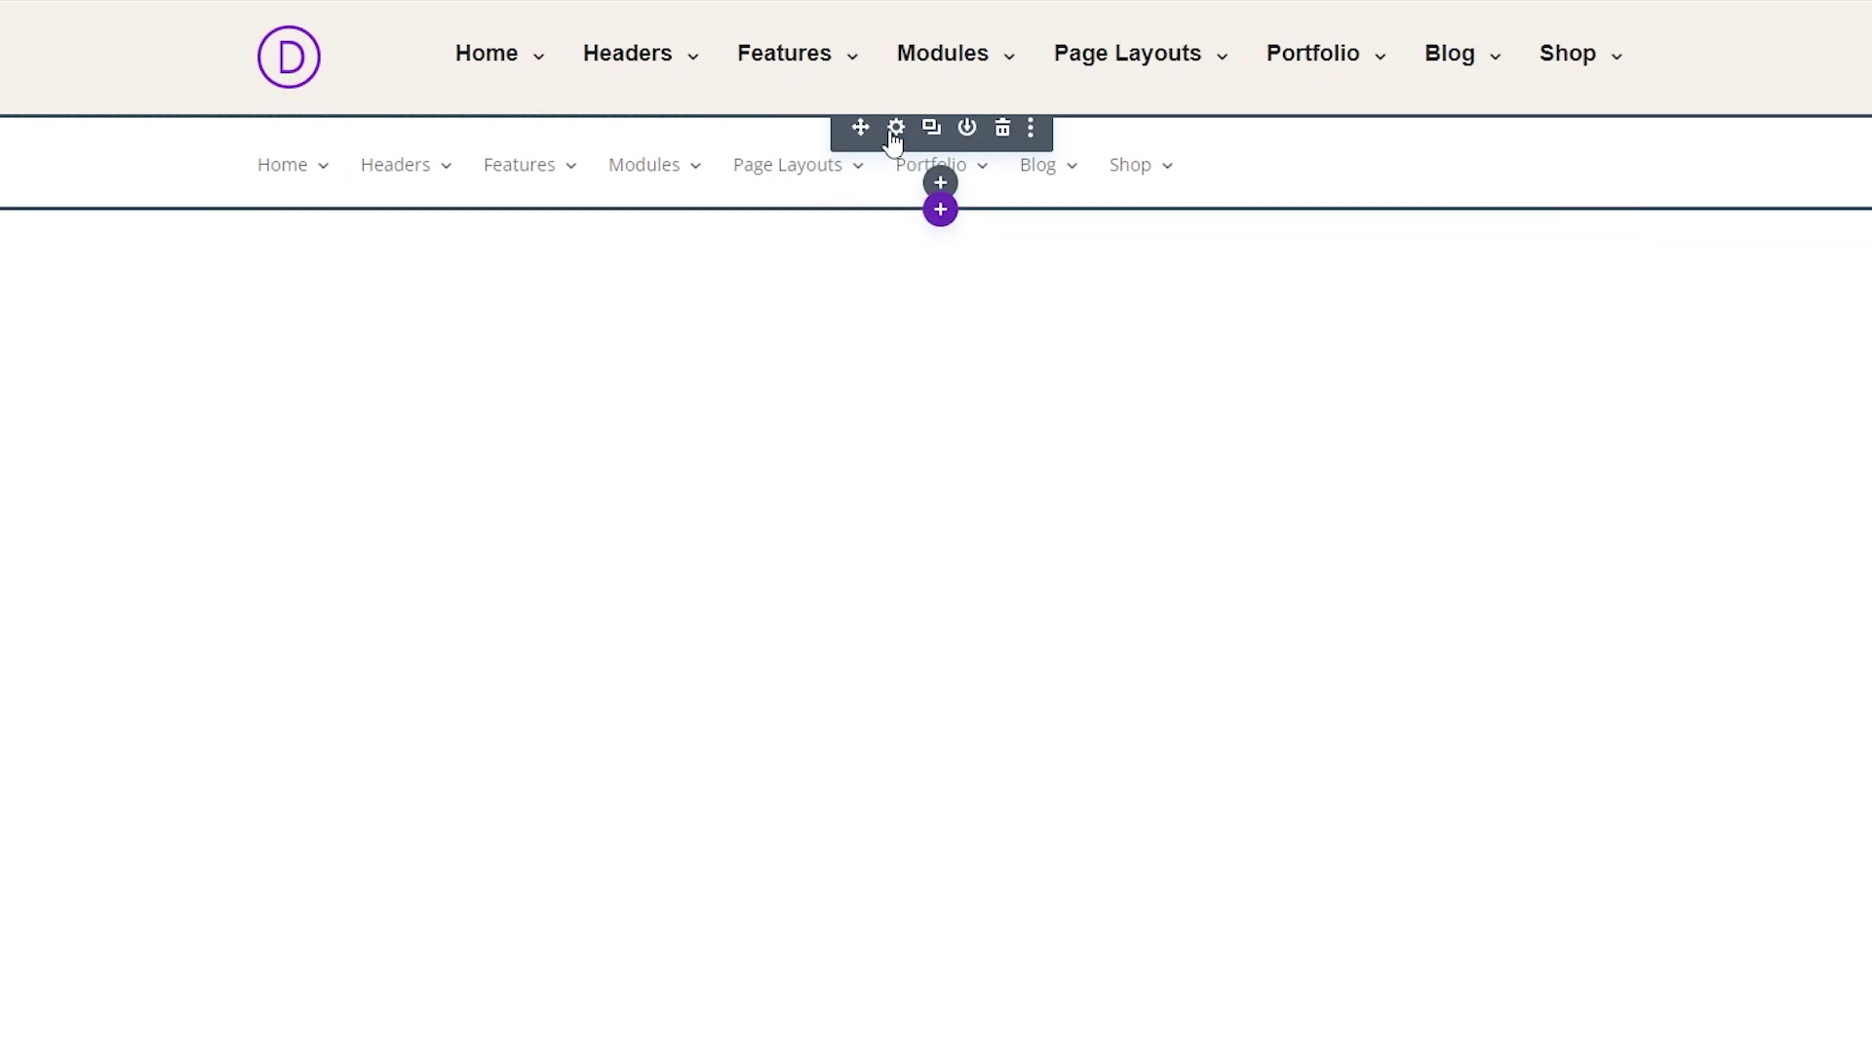
{"action": "left_click", "coordinate": [894, 132]}
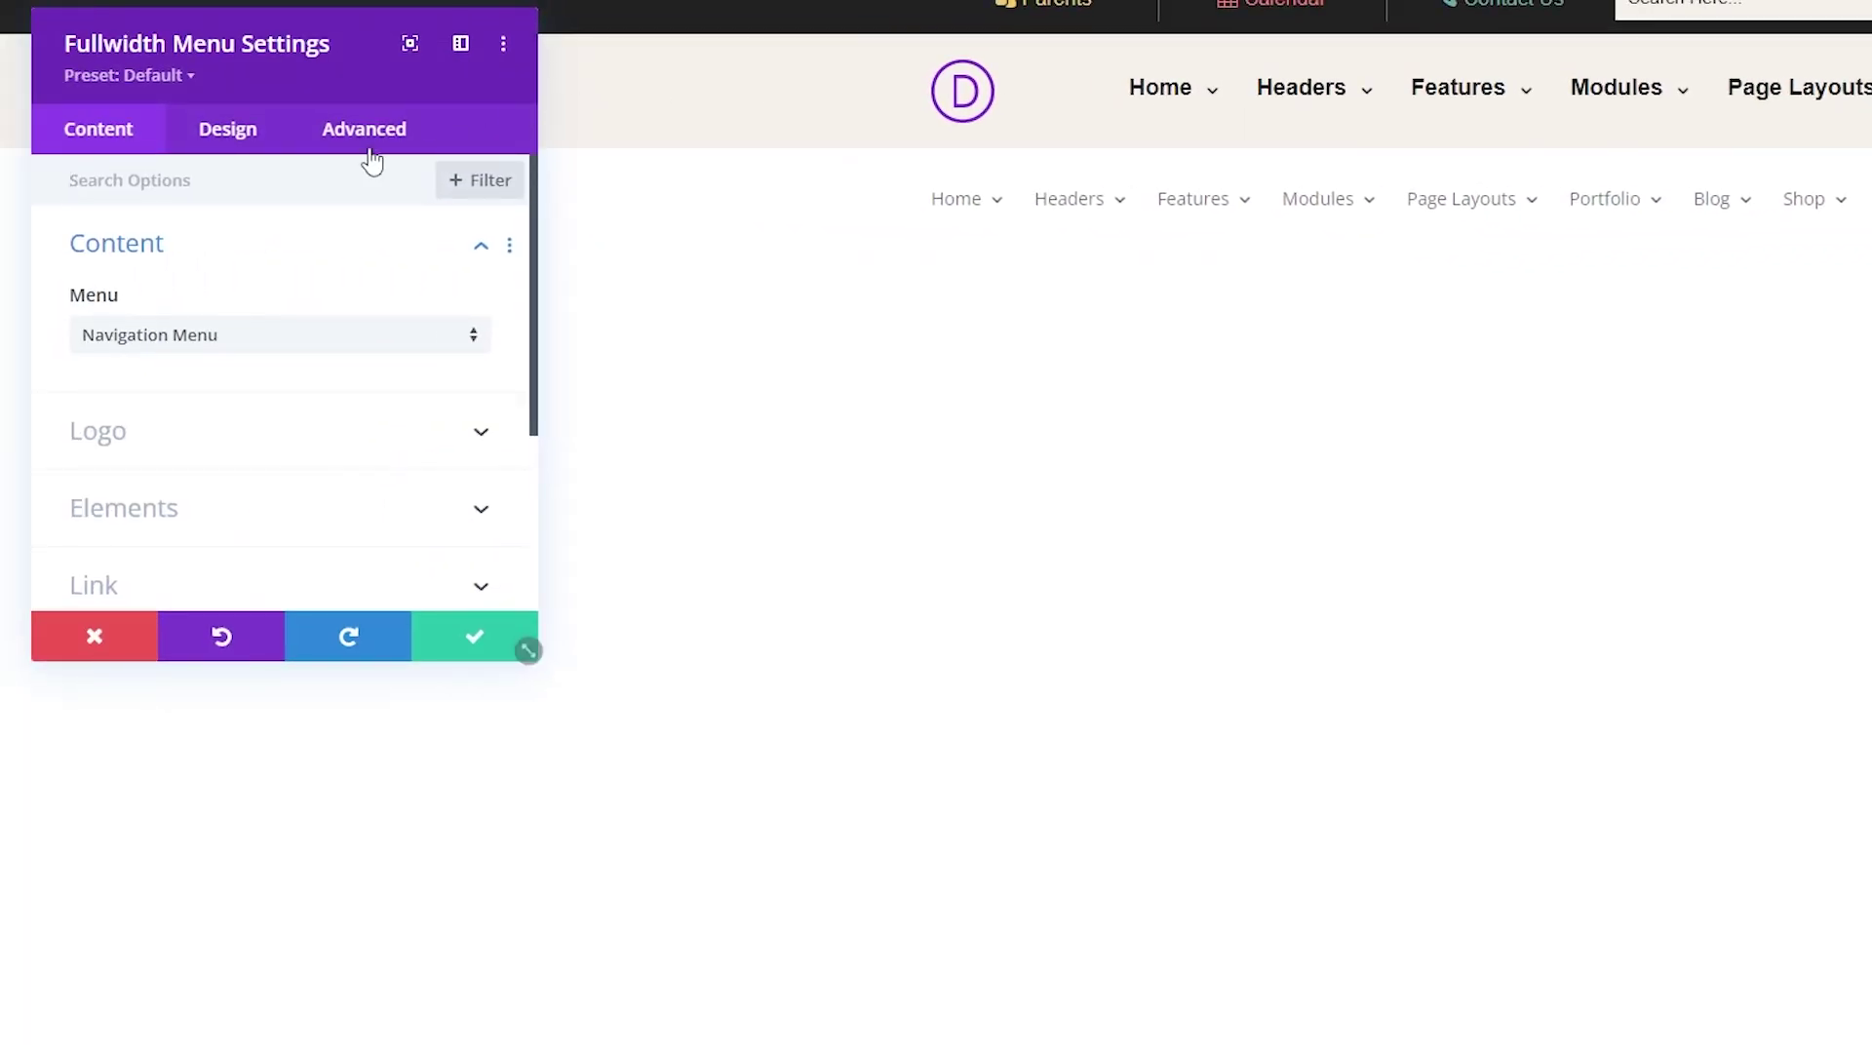
{"action": "scroll", "coordinate": [177, 455], "scroll_direction": "down", "scroll_amount": 5}
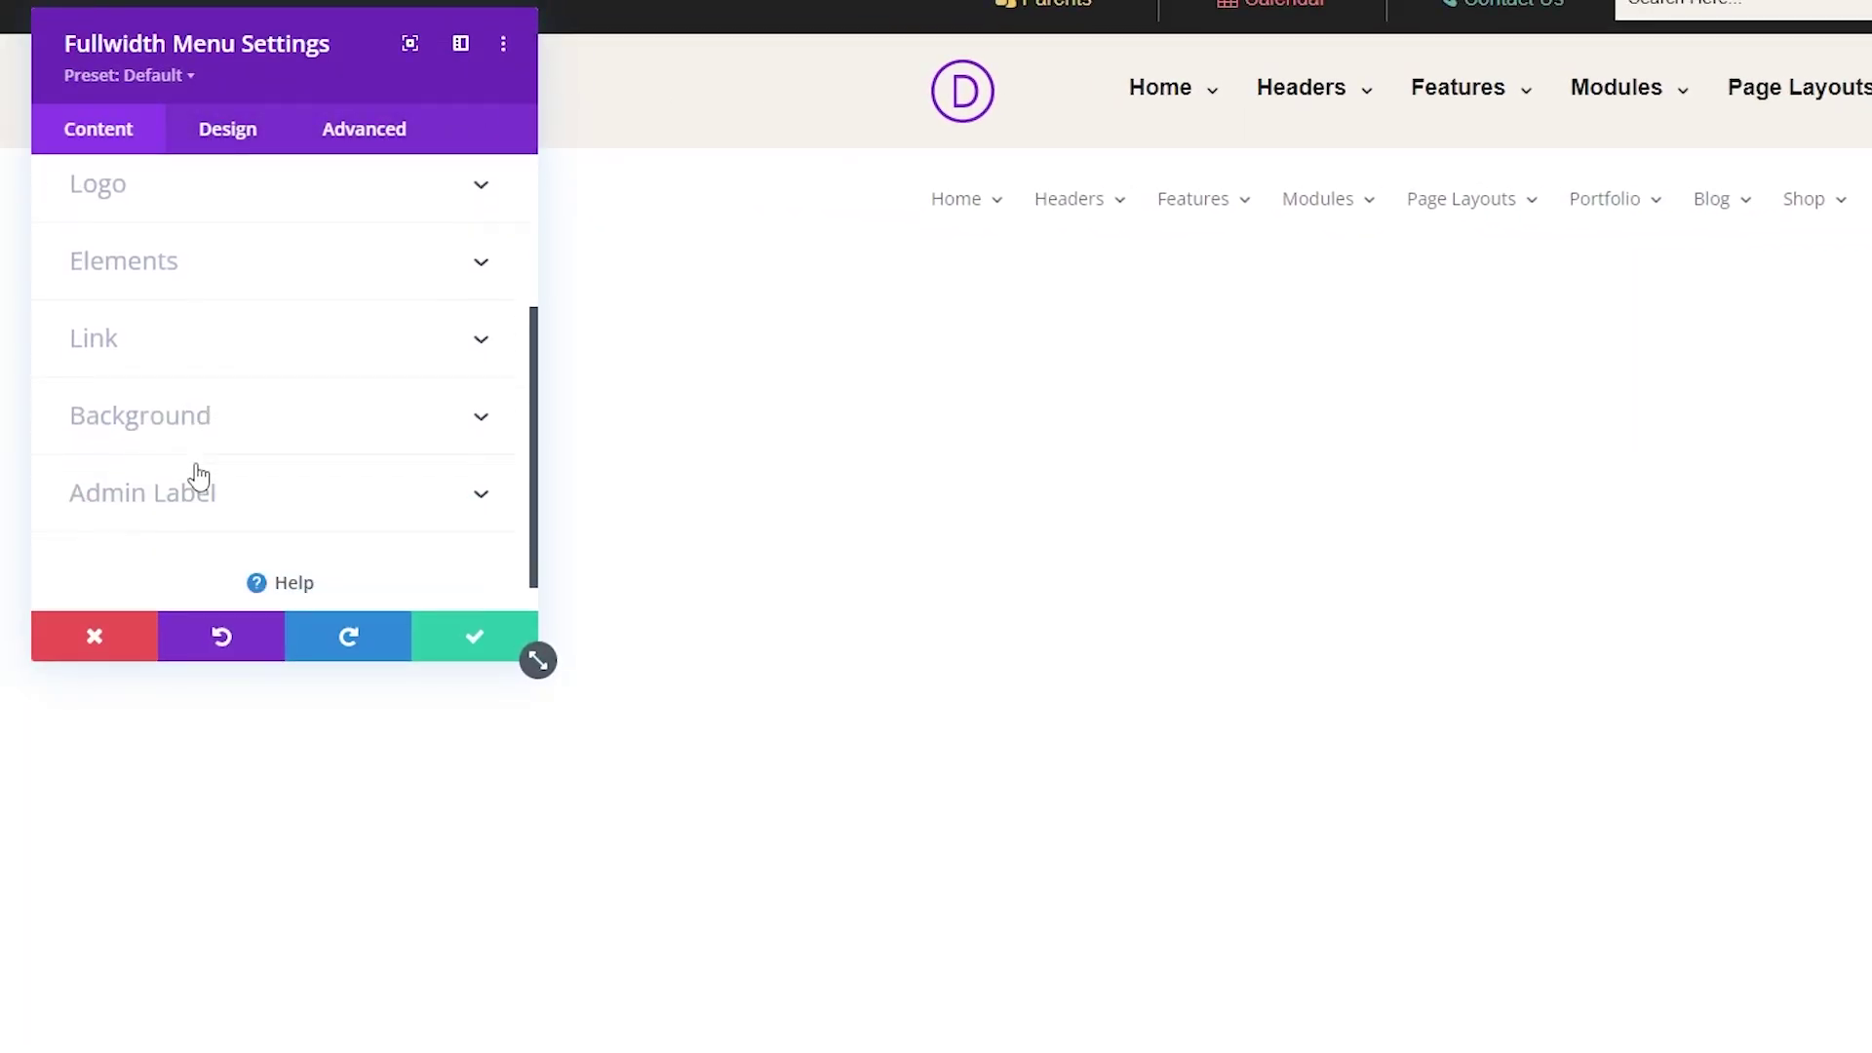
{"action": "left_click", "coordinate": [224, 413]}
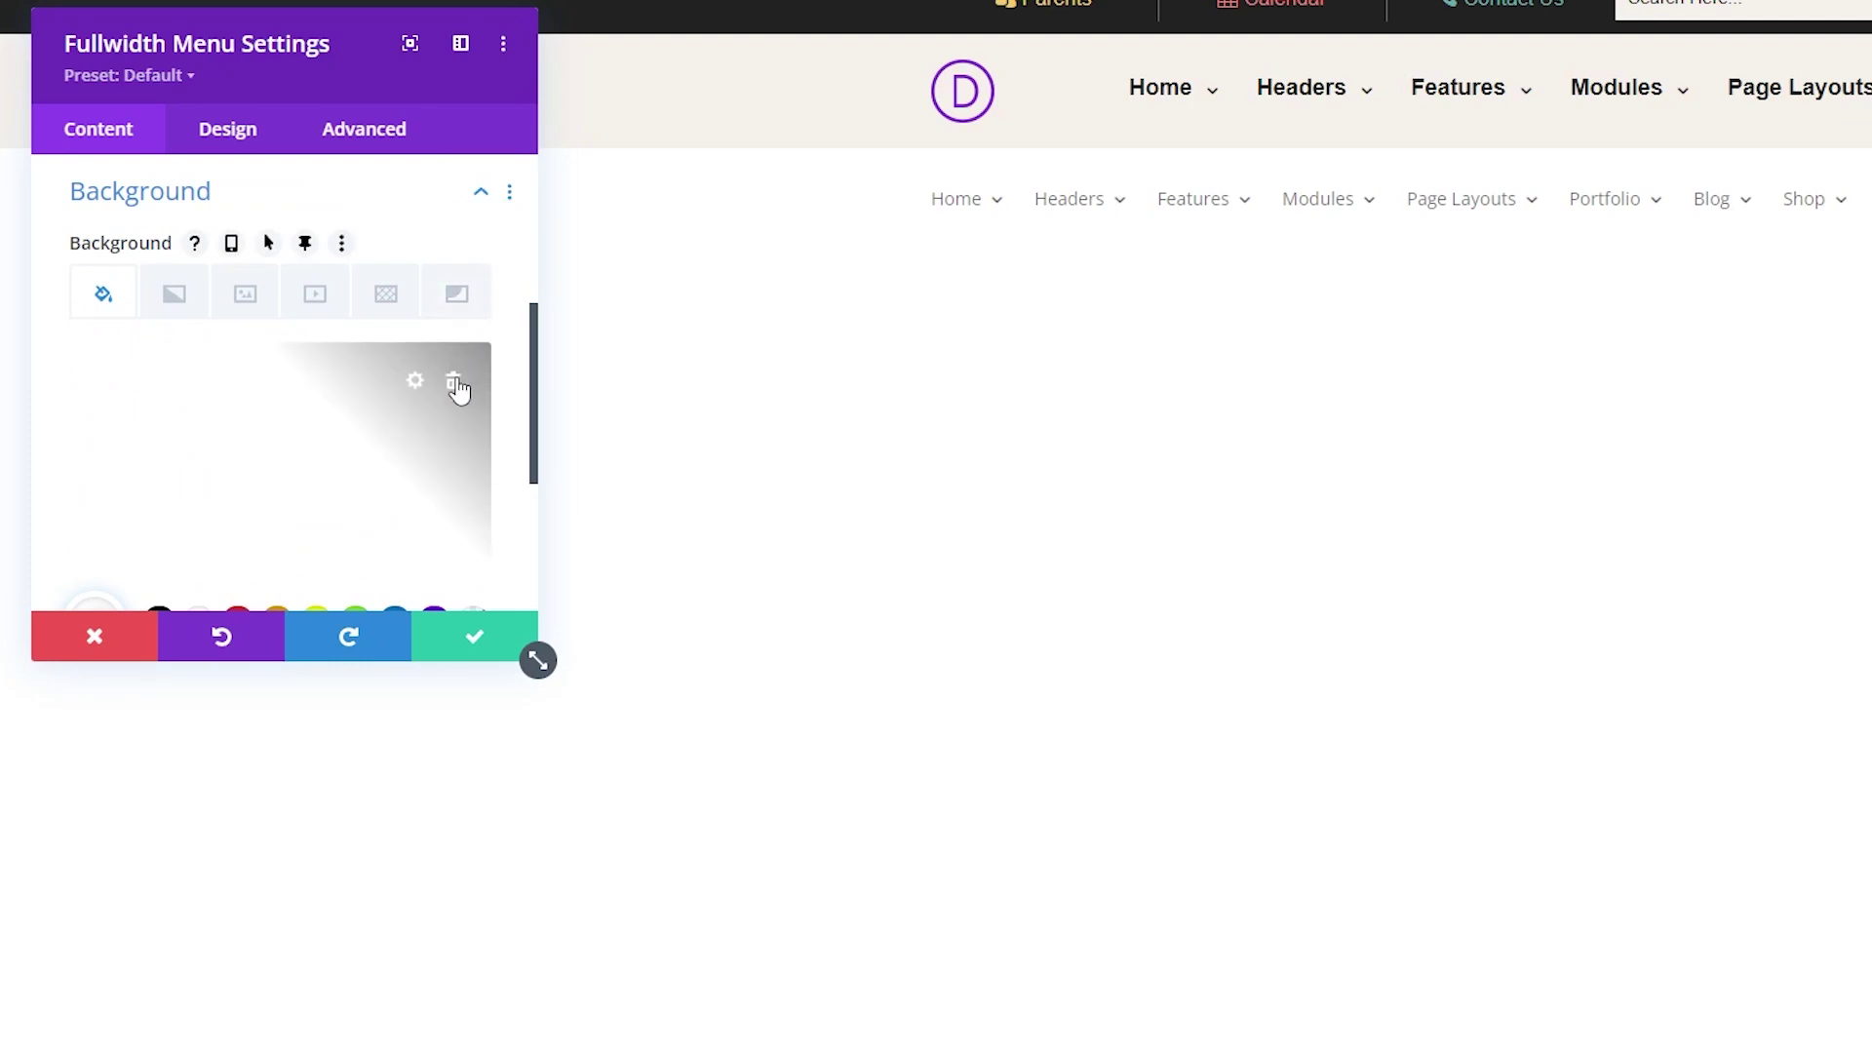
{"action": "left_click", "coordinate": [451, 648]}
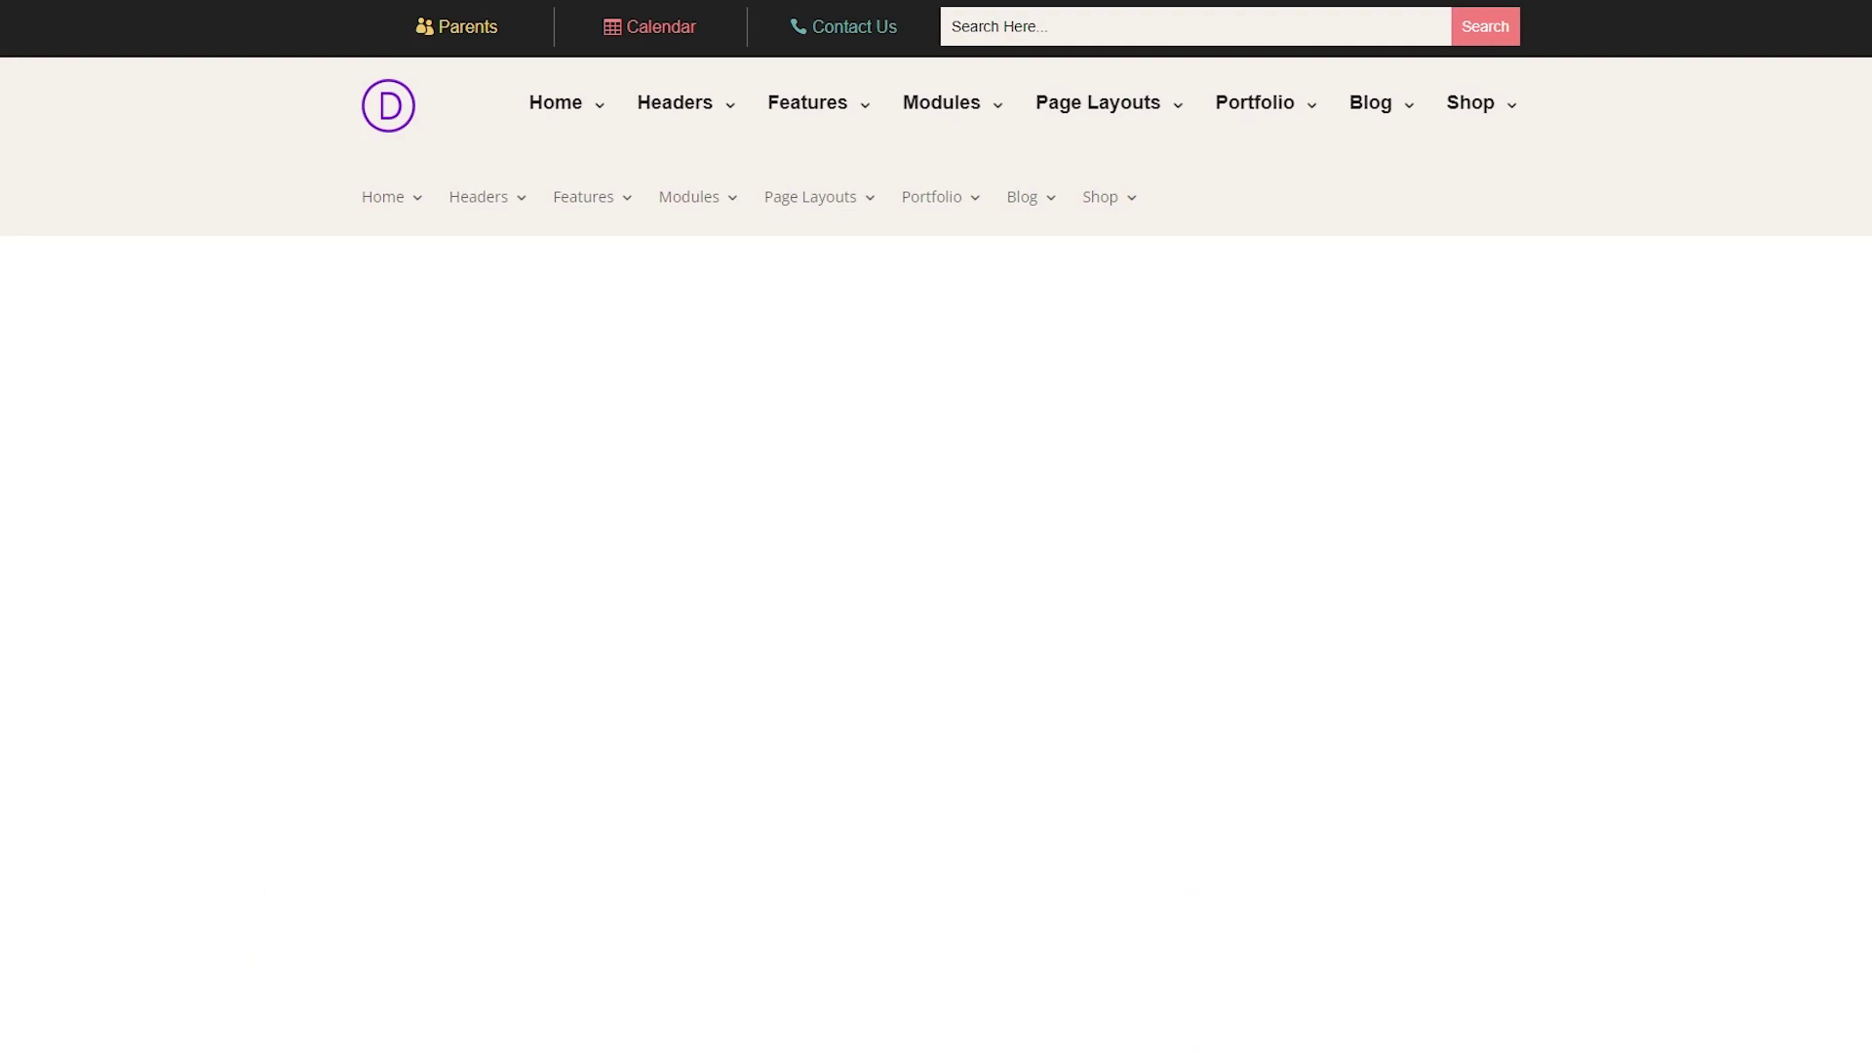
Copy the upper menu's Menu Text styles and paste them onto the lower fullwidth menu.
{"action": "left_click", "coordinate": [897, 96]}
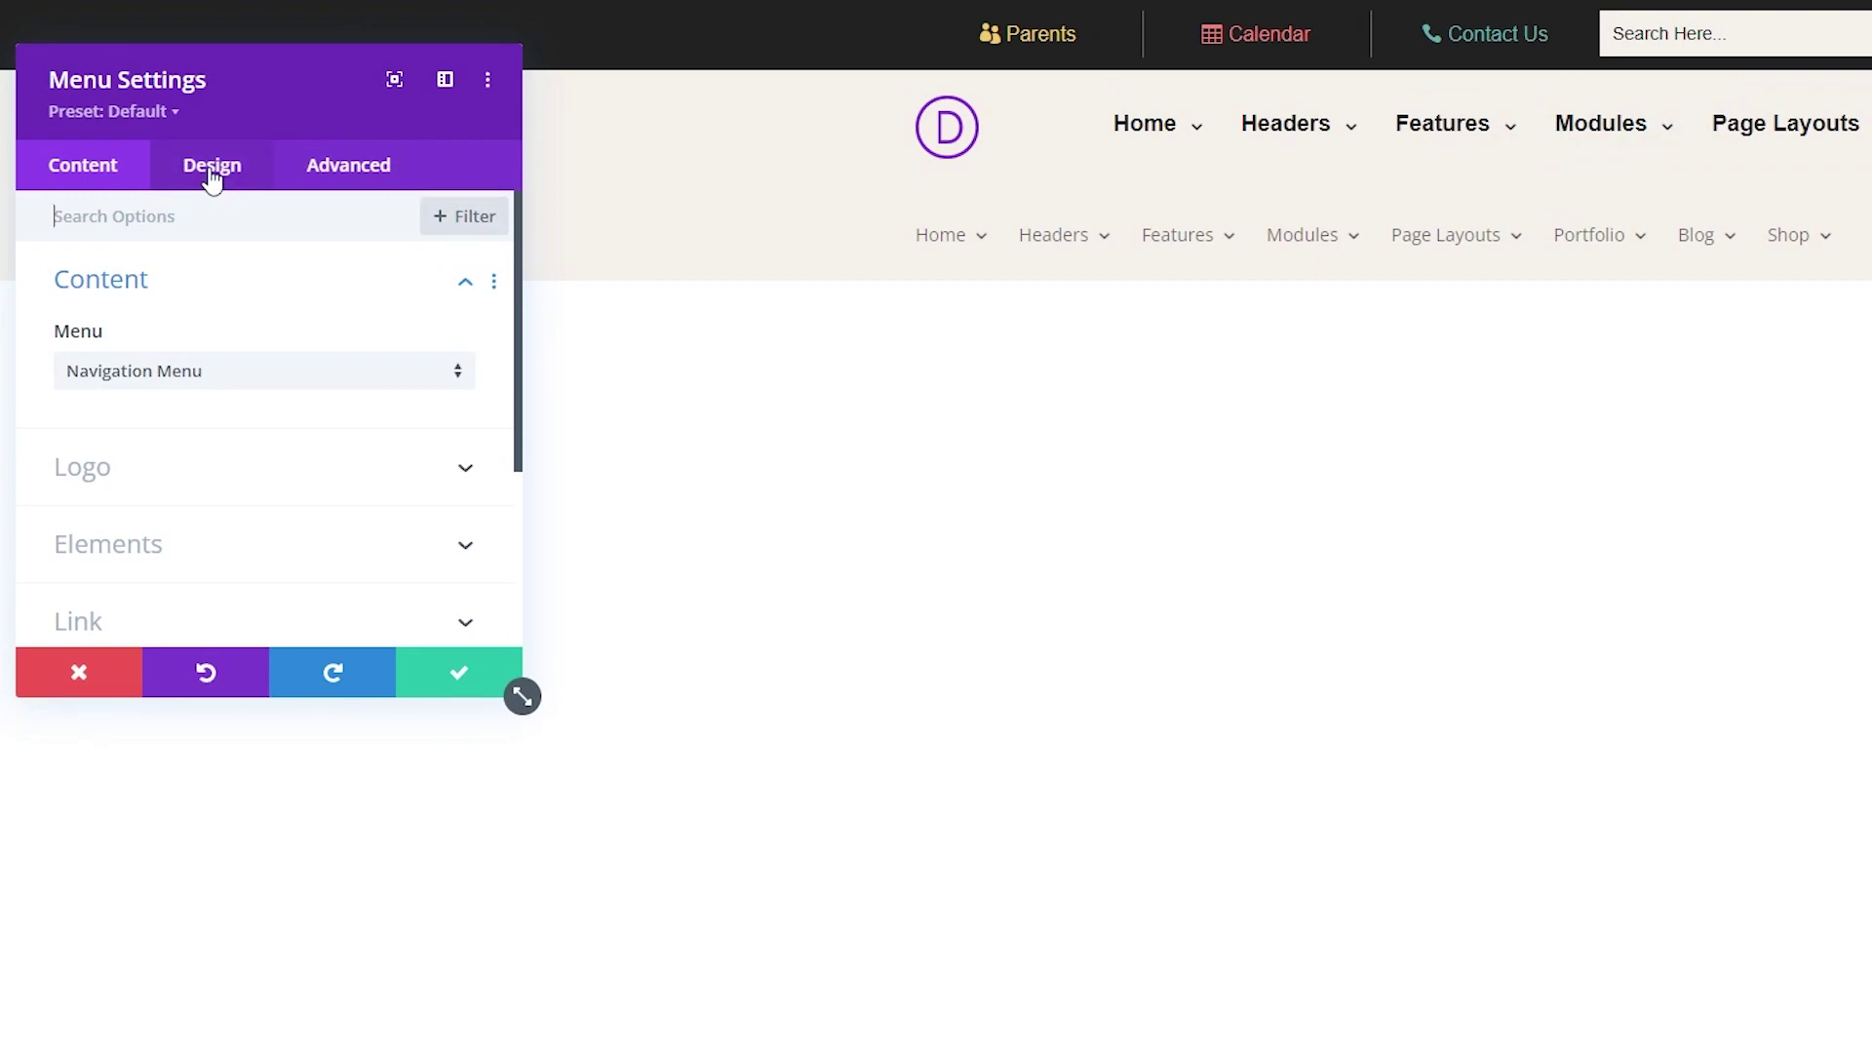
{"action": "left_click", "coordinate": [211, 176]}
{"action": "left_click", "coordinate": [279, 367]}
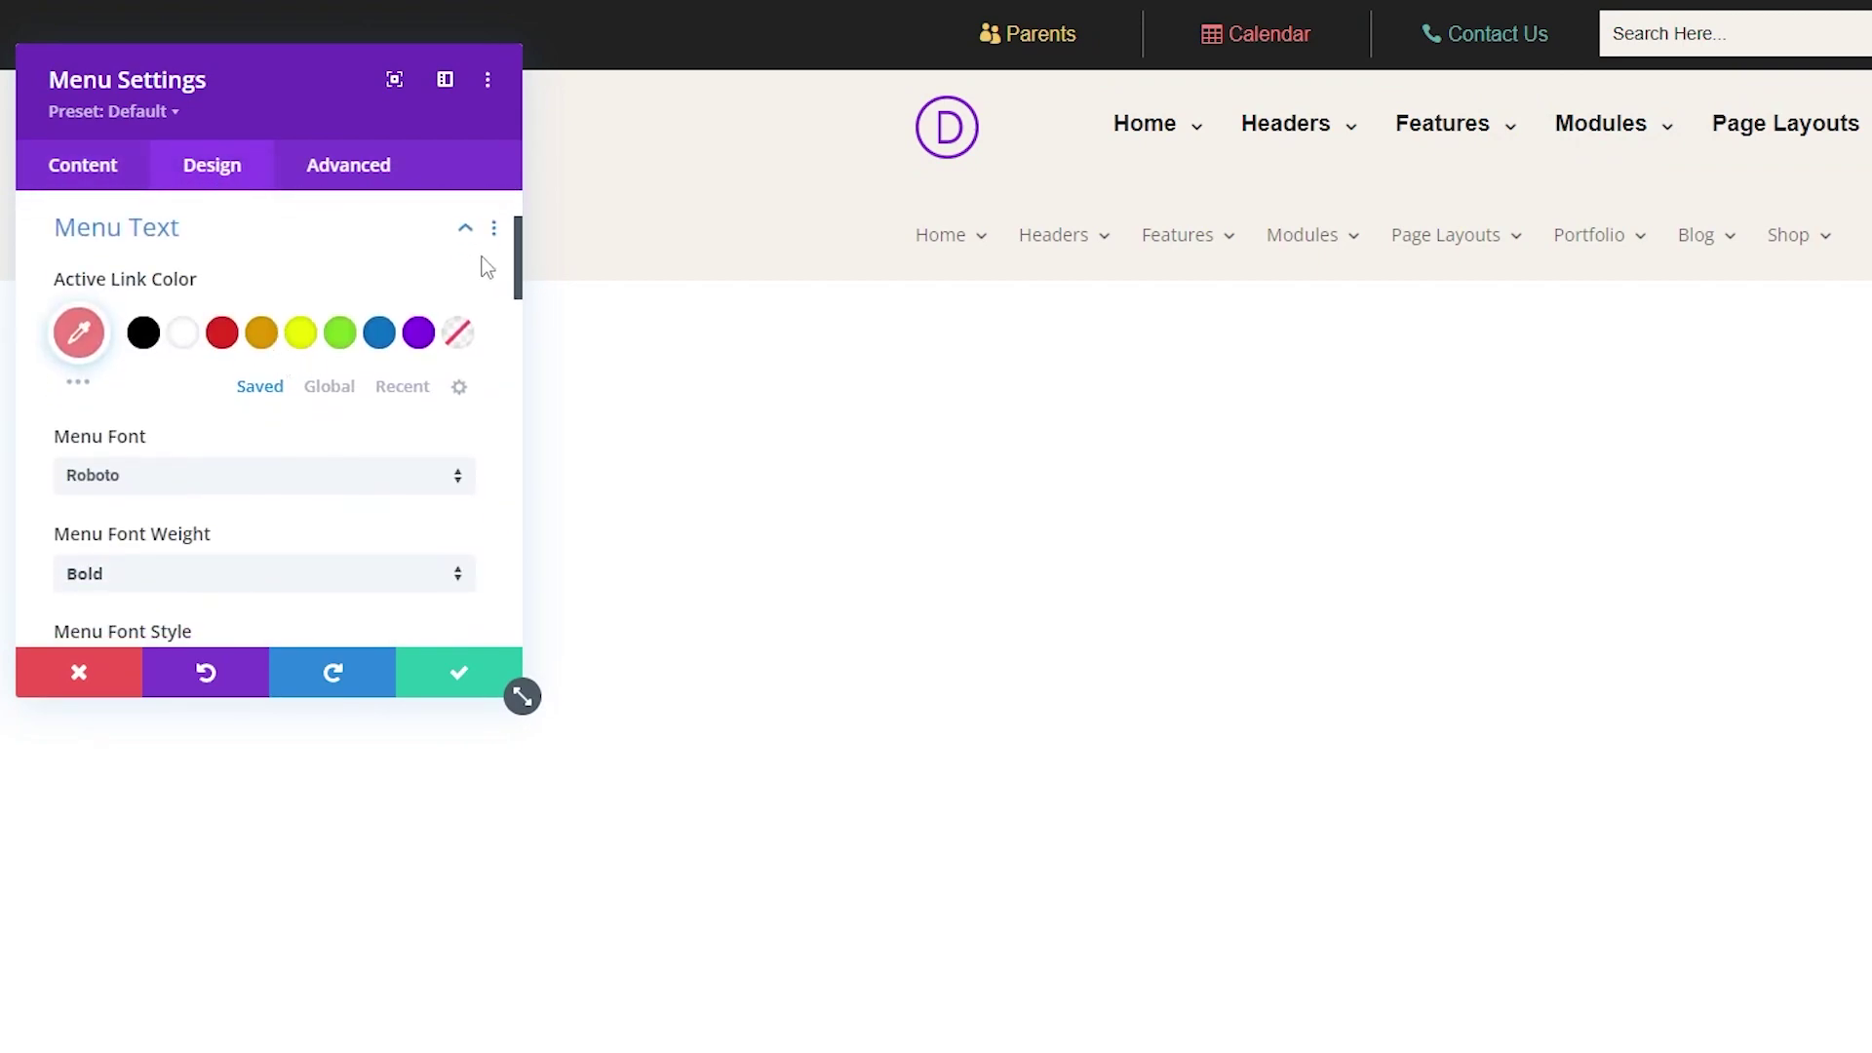
{"action": "left_click", "coordinate": [495, 231]}
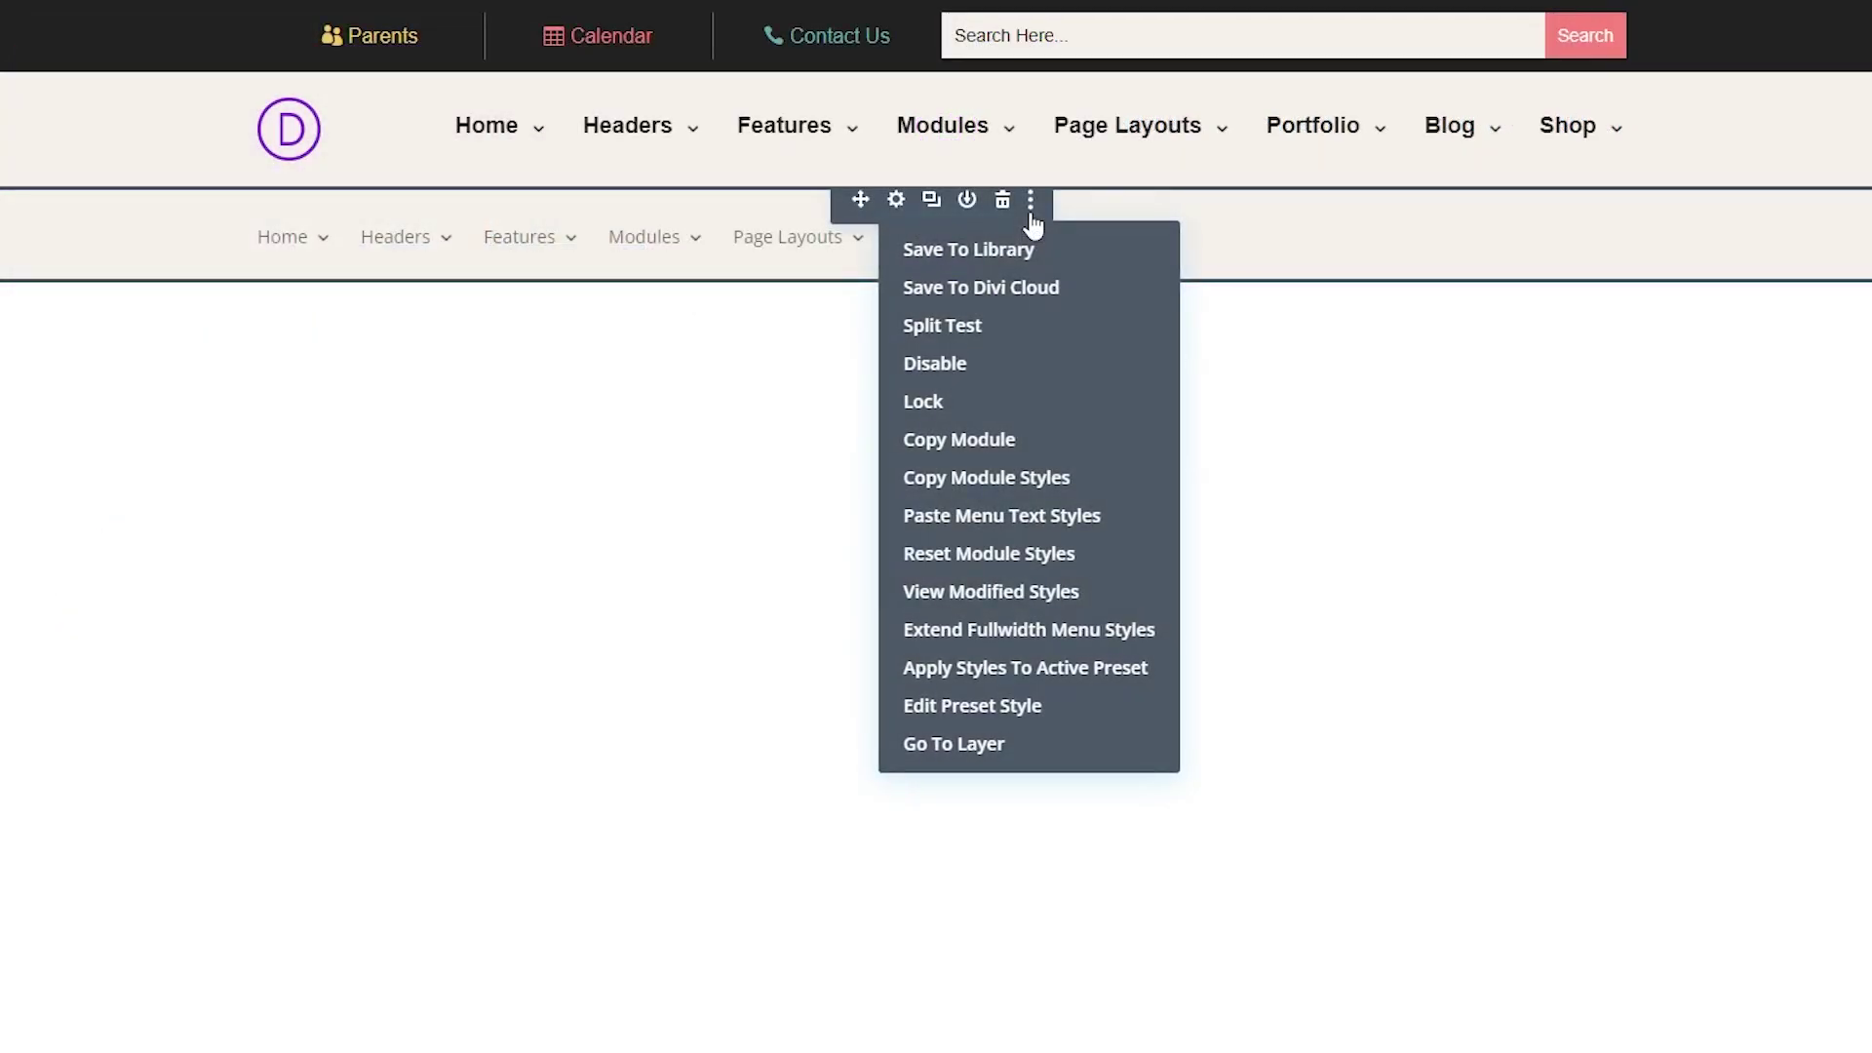
{"action": "left_click", "coordinate": [1121, 526]}
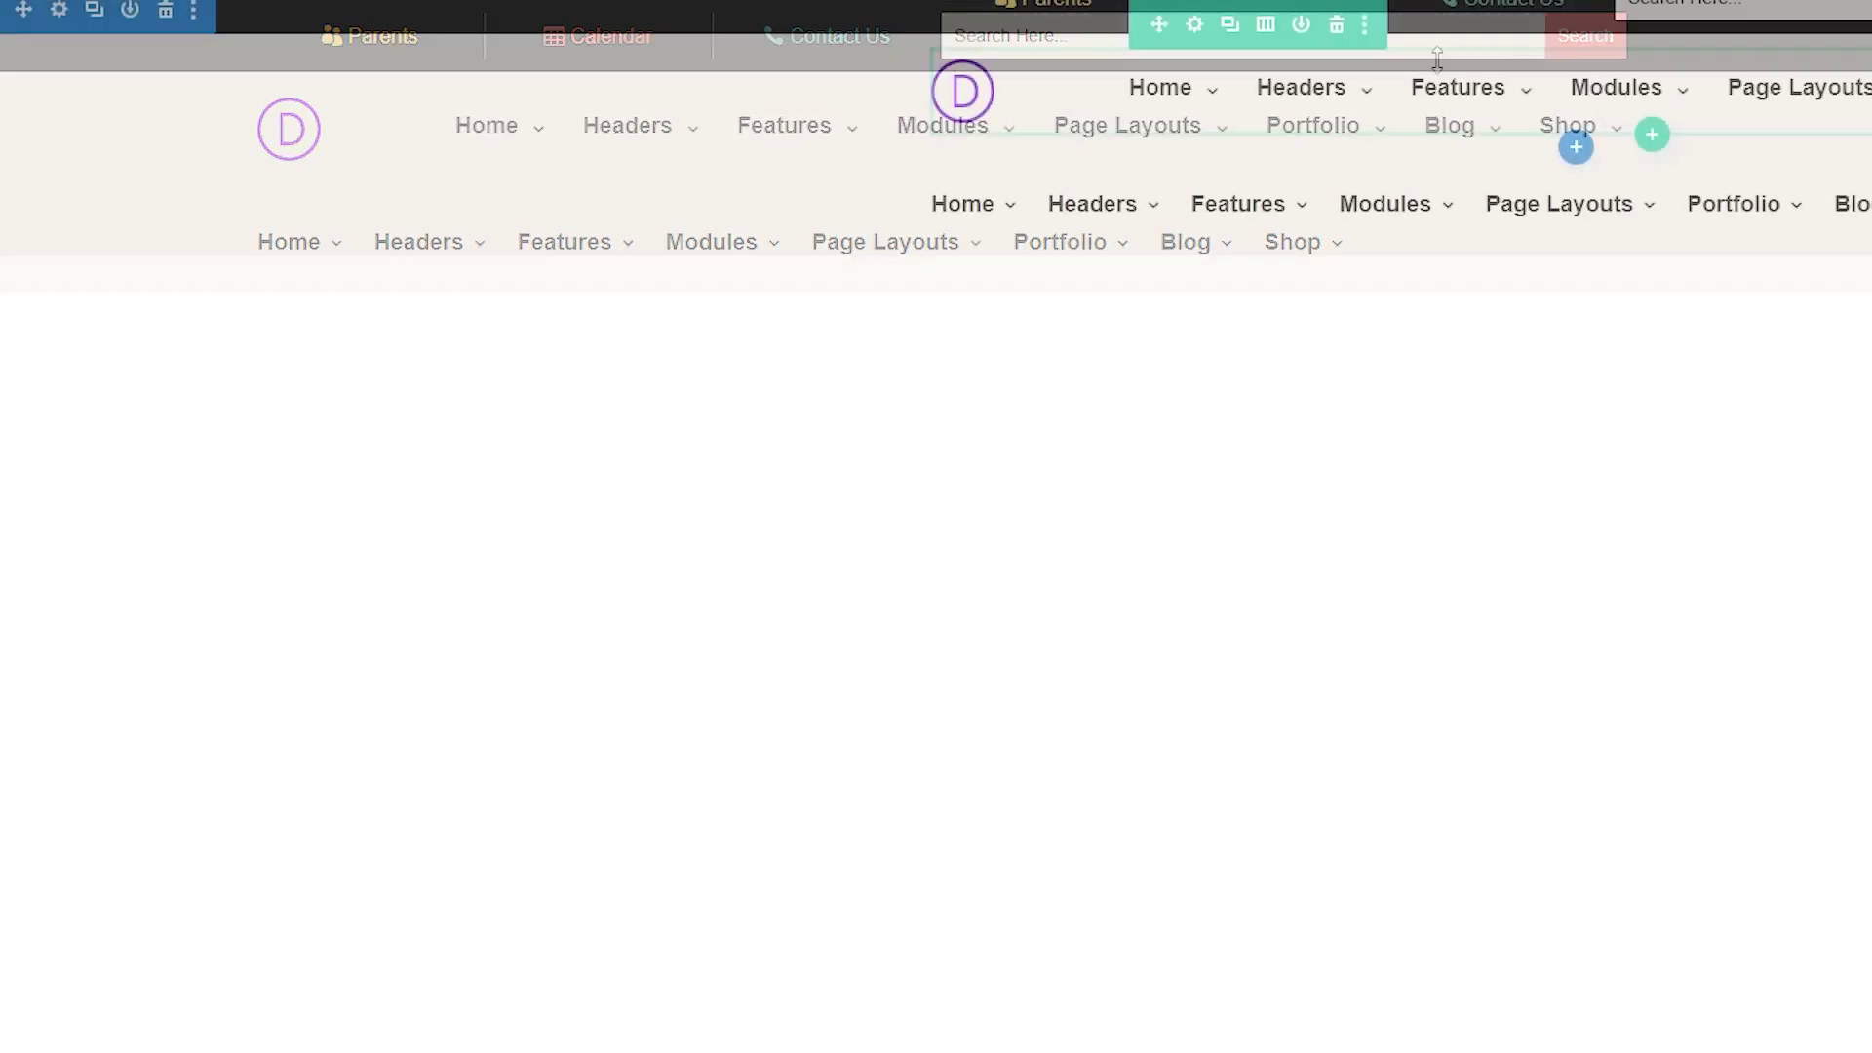
Copy the upper menu's Dropdown Menu styles.
{"action": "left_click", "coordinate": [1567, 61]}
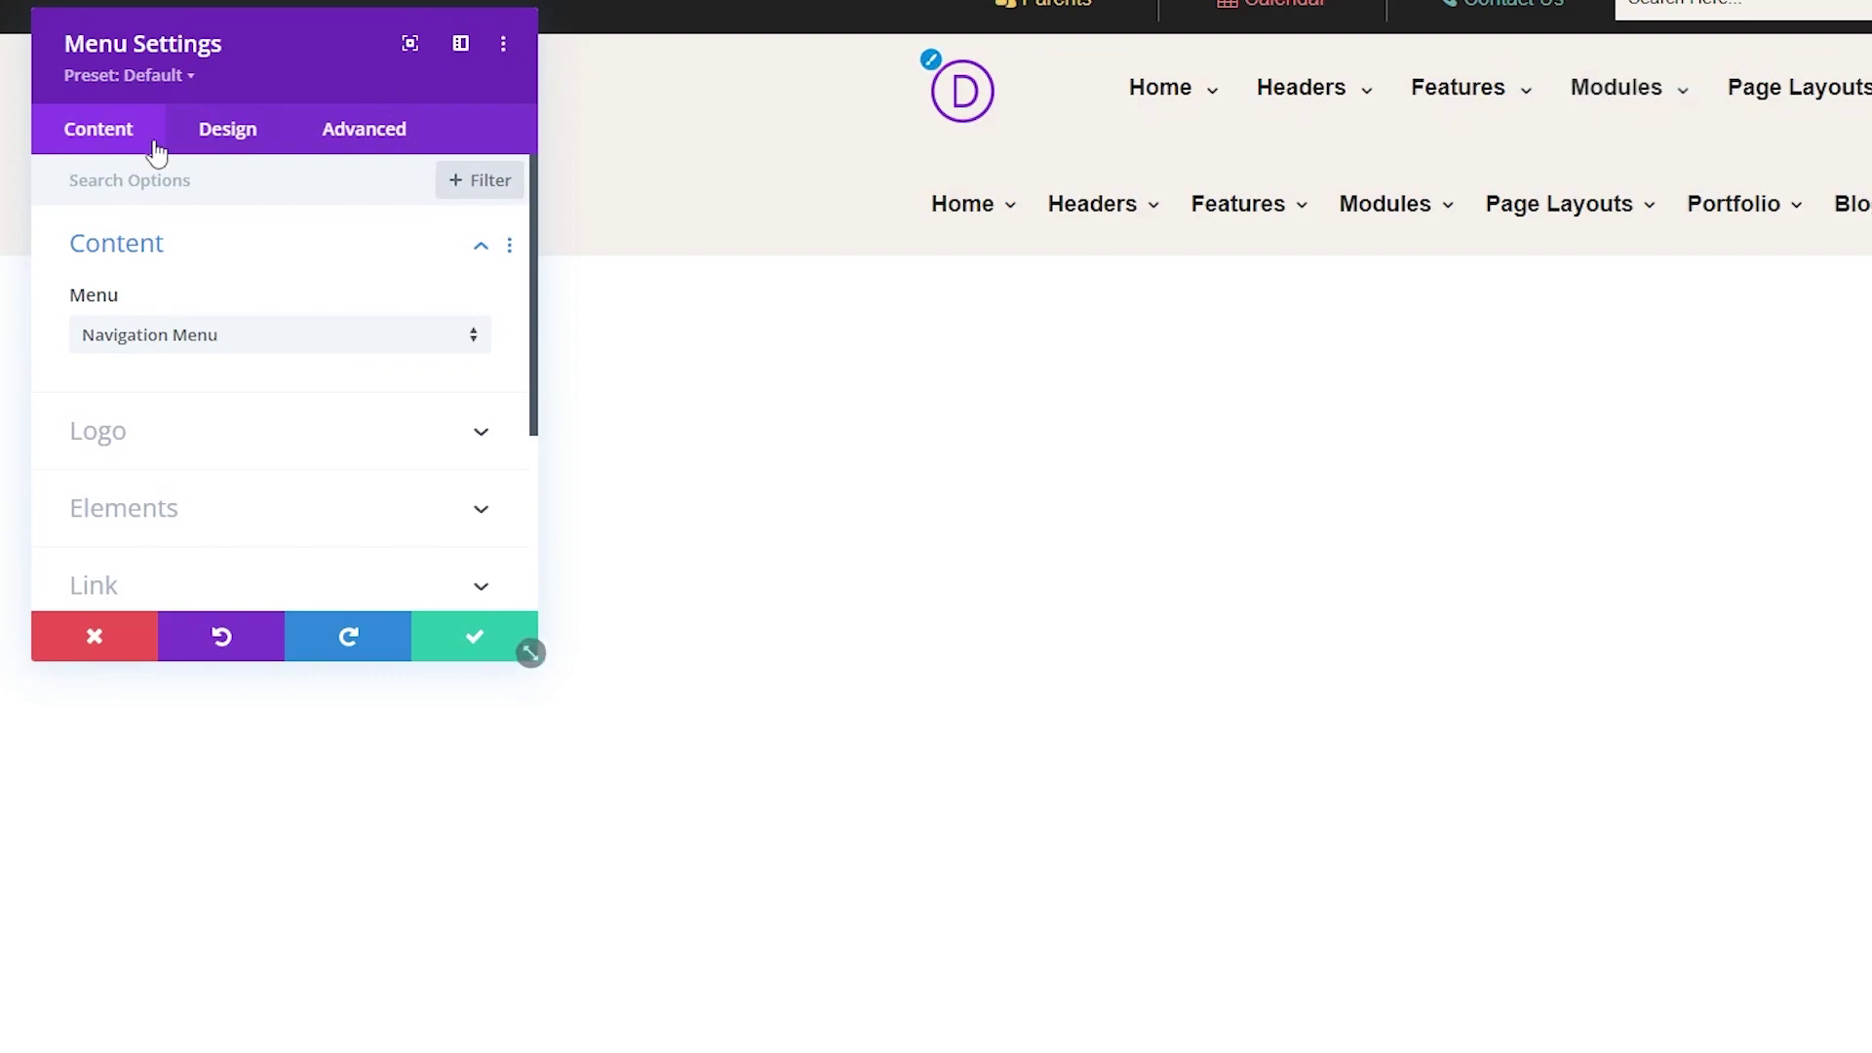
{"action": "left_click", "coordinate": [221, 131]}
{"action": "left_click", "coordinate": [309, 416]}
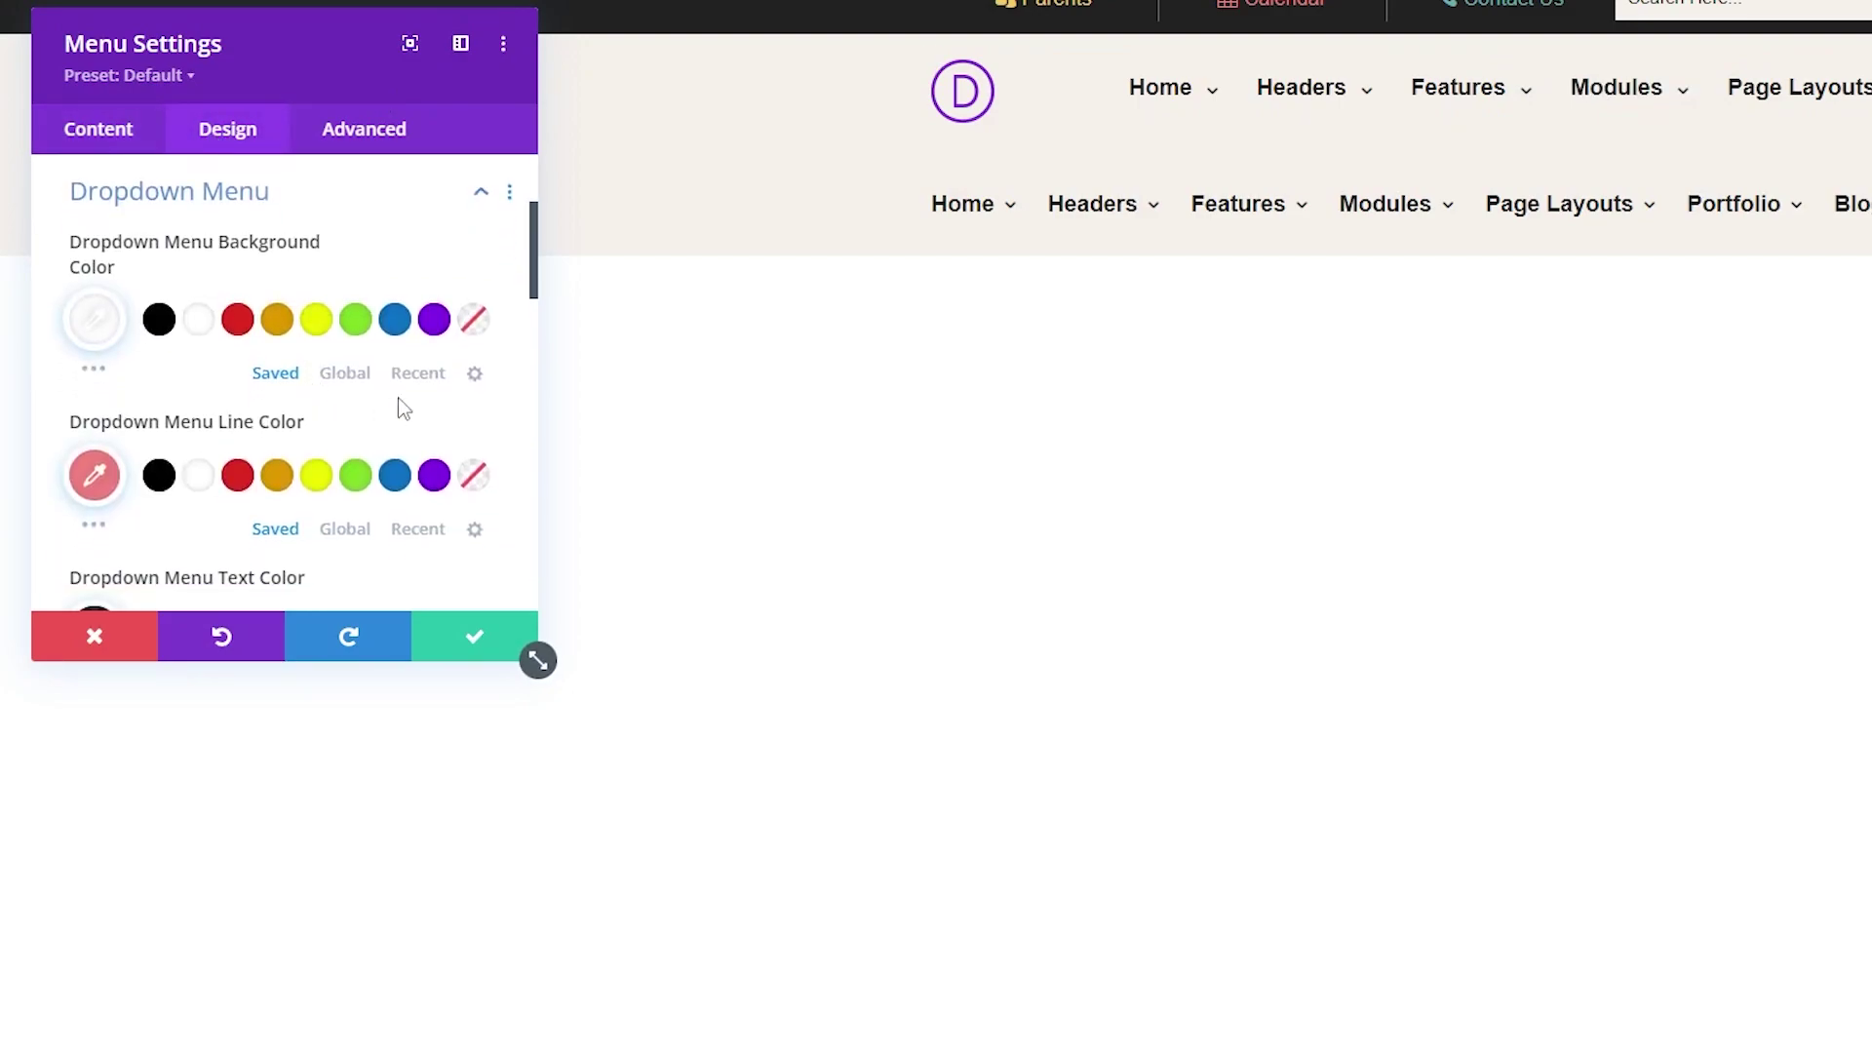
{"action": "left_click", "coordinate": [509, 193]}
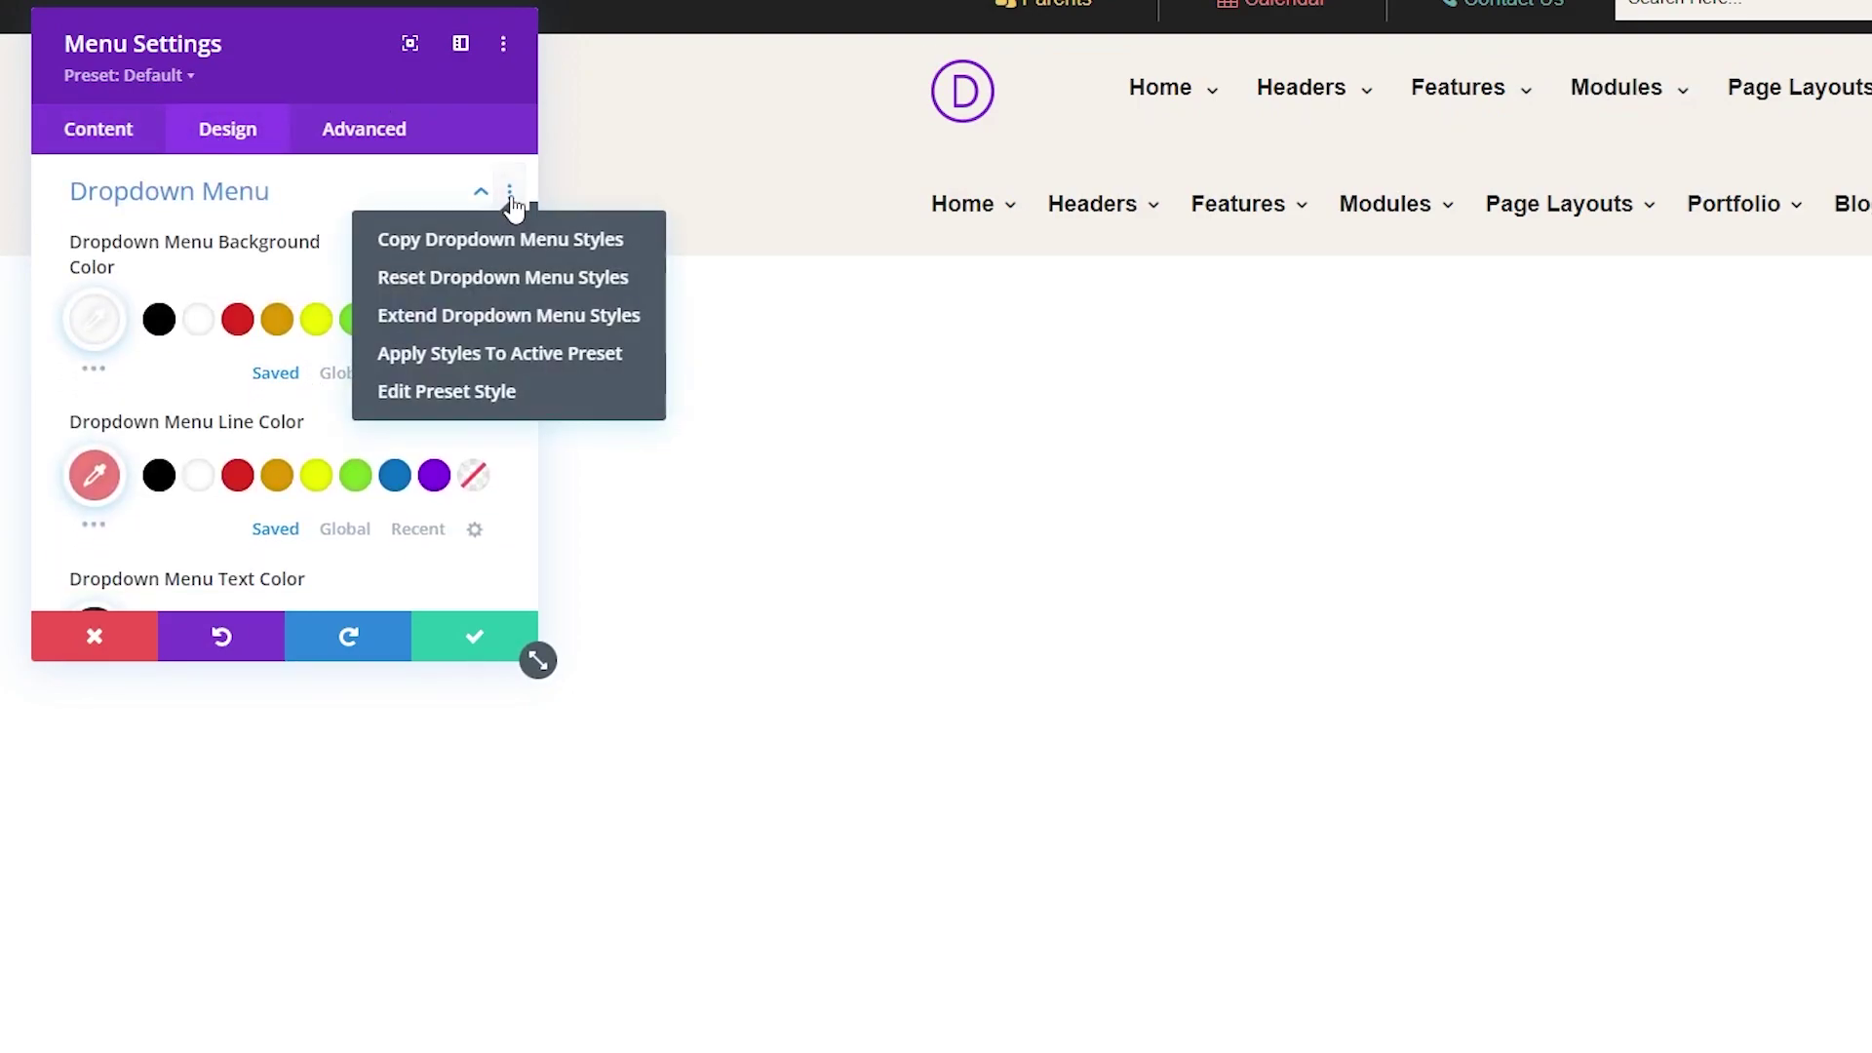
{"action": "left_click", "coordinate": [641, 244]}
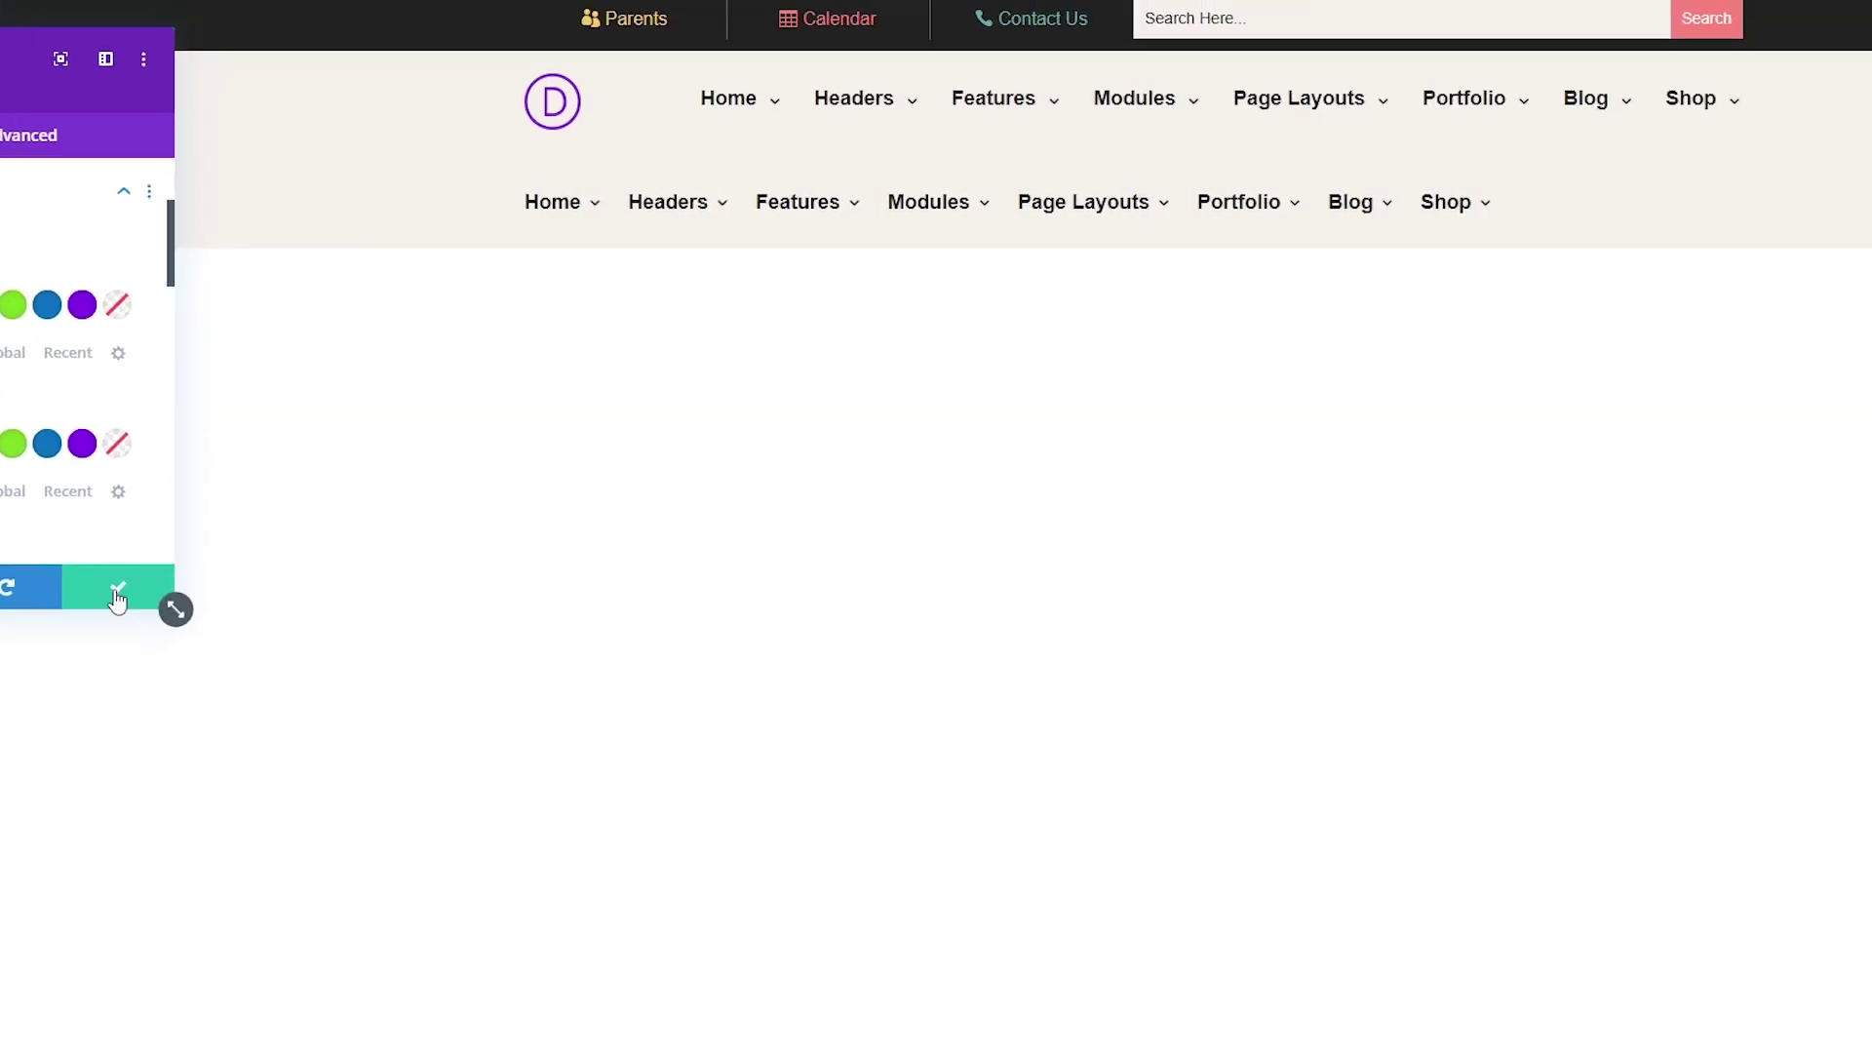
Paste the copied Dropdown Menu styles onto the lower fullwidth menu.
{"action": "left_click", "coordinate": [526, 651]}
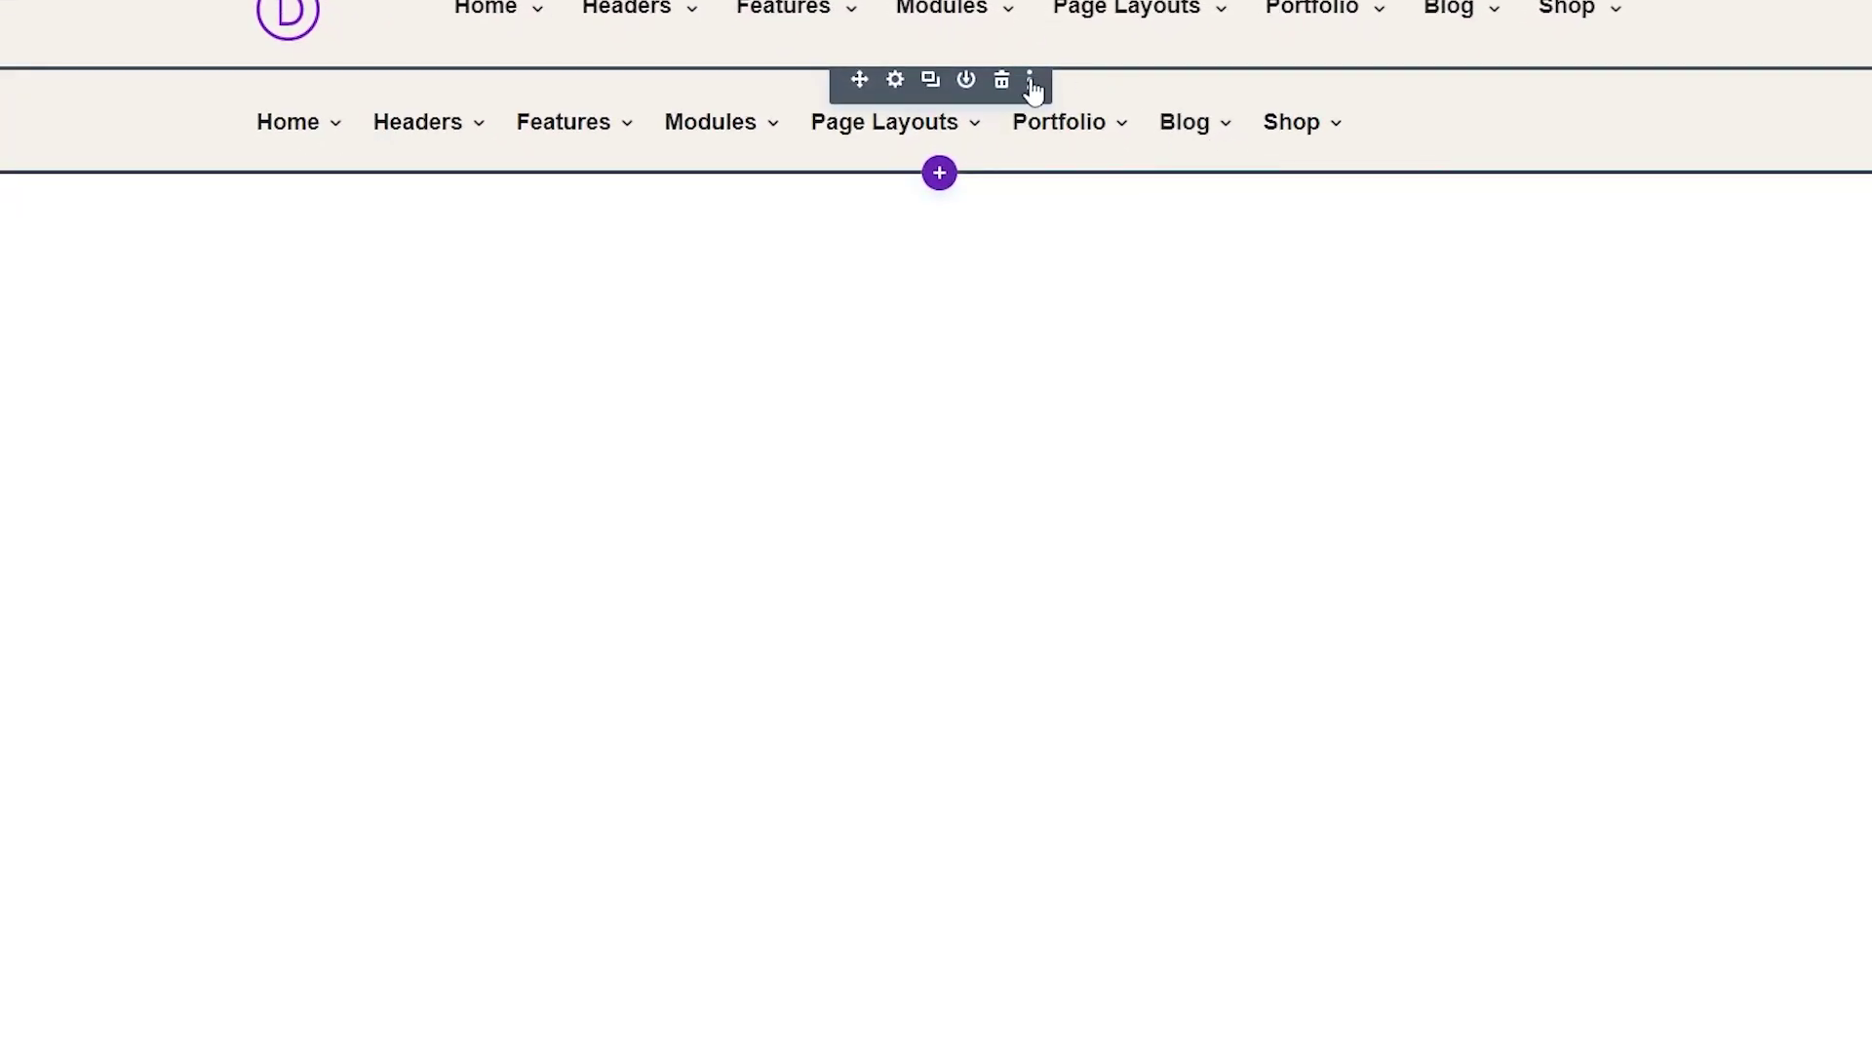
{"action": "left_click", "coordinate": [1029, 80]}
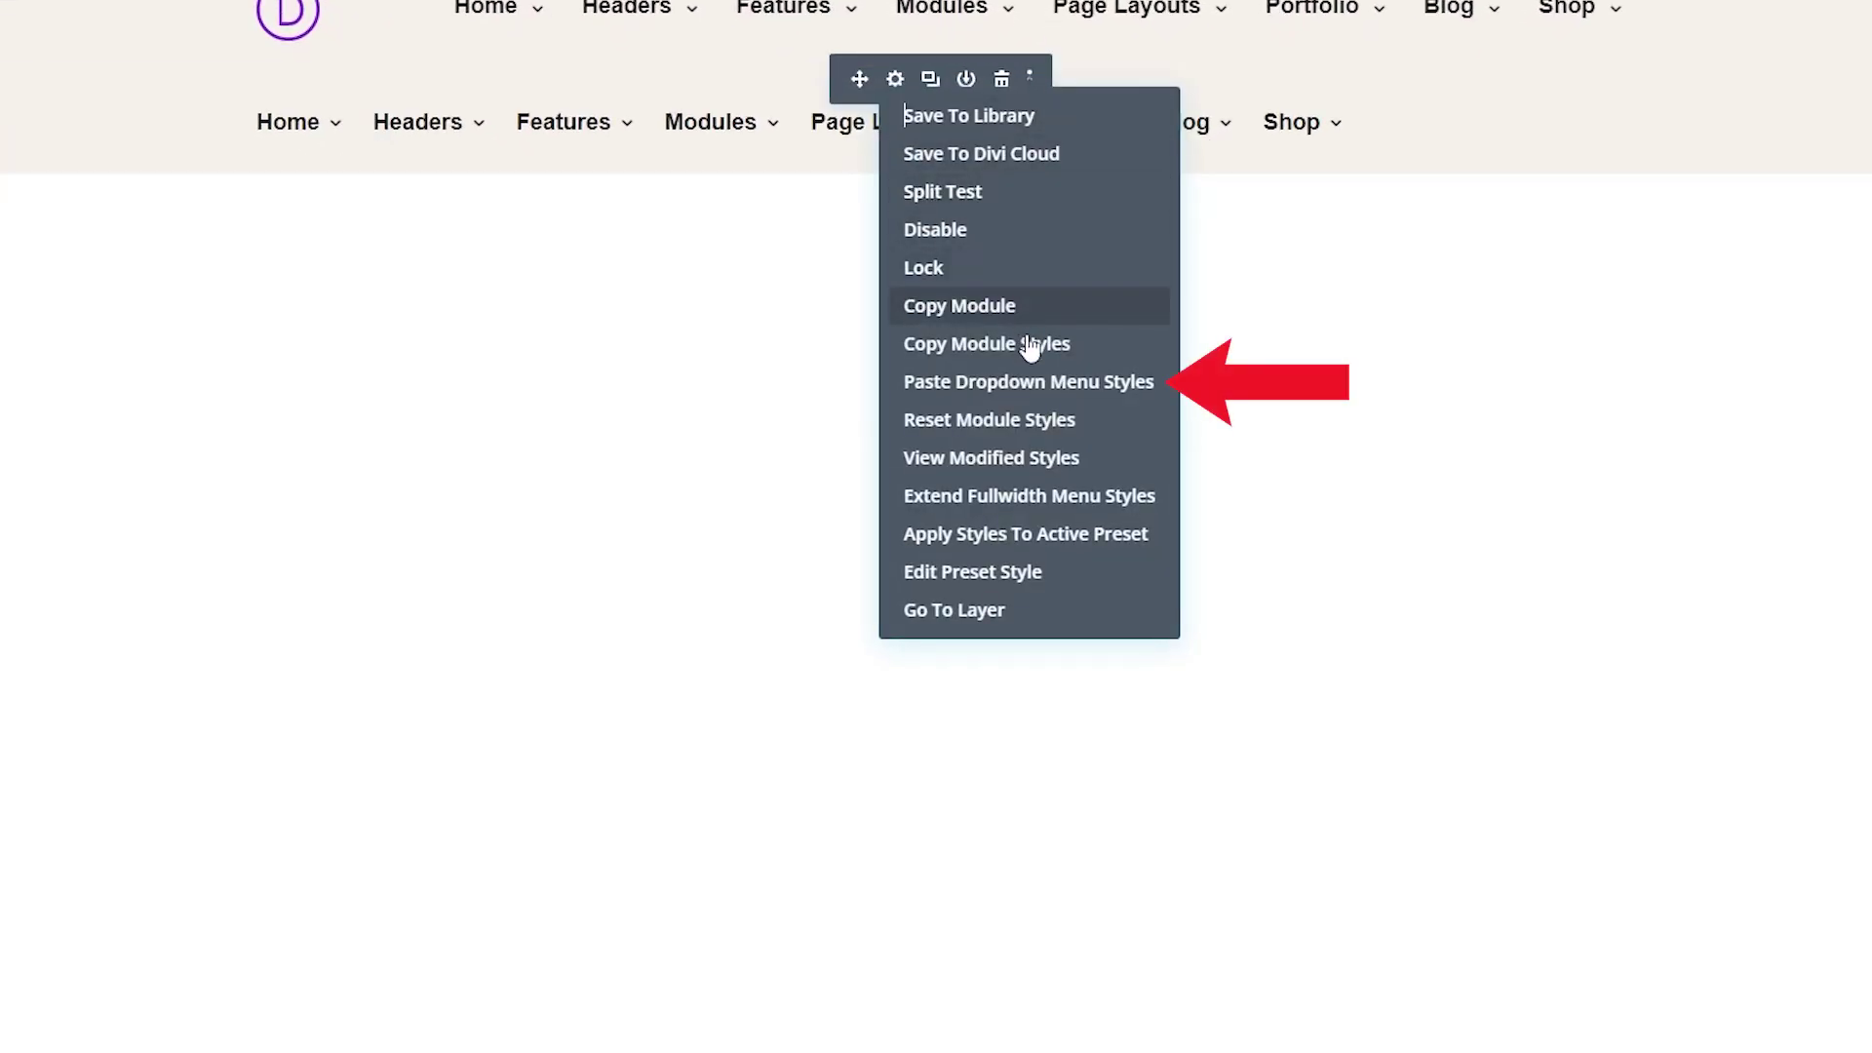
{"action": "left_click", "coordinate": [1027, 383]}
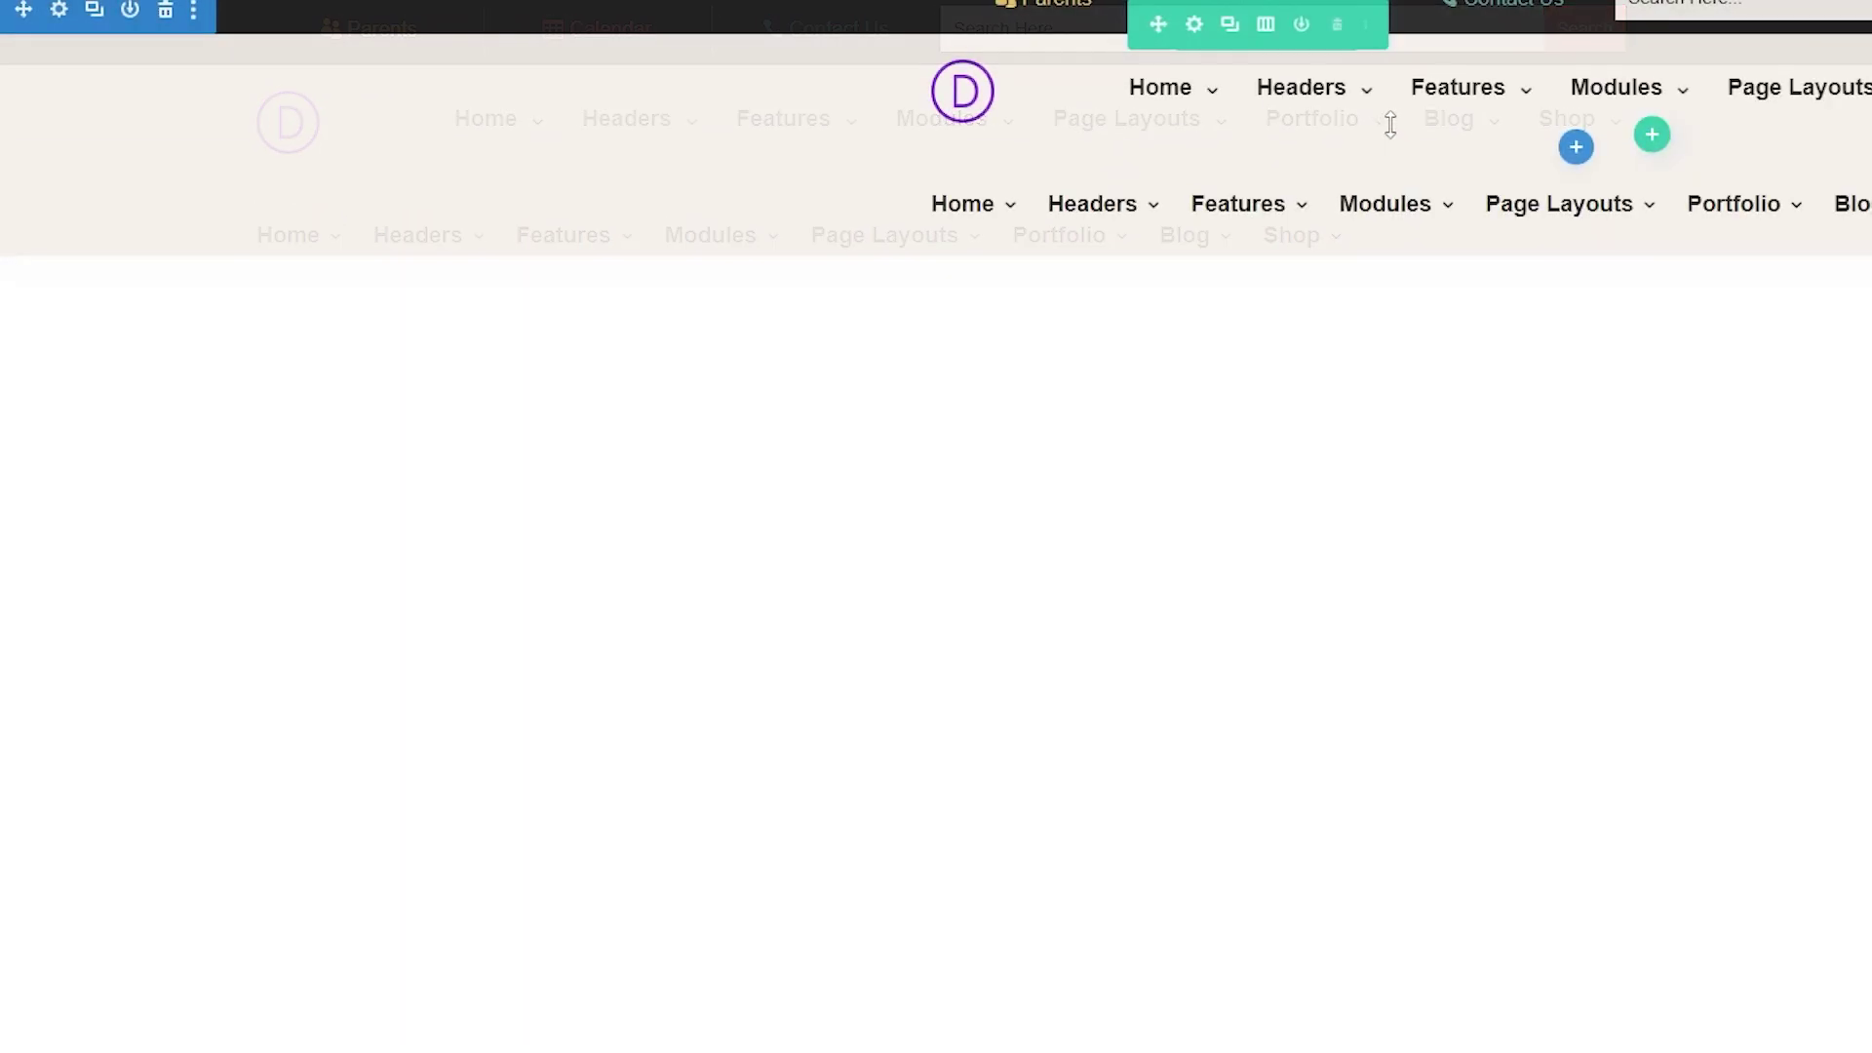
Copy the upper menu's Icons styles and paste them onto the lower fullwidth menu.
{"action": "left_click", "coordinate": [1572, 66]}
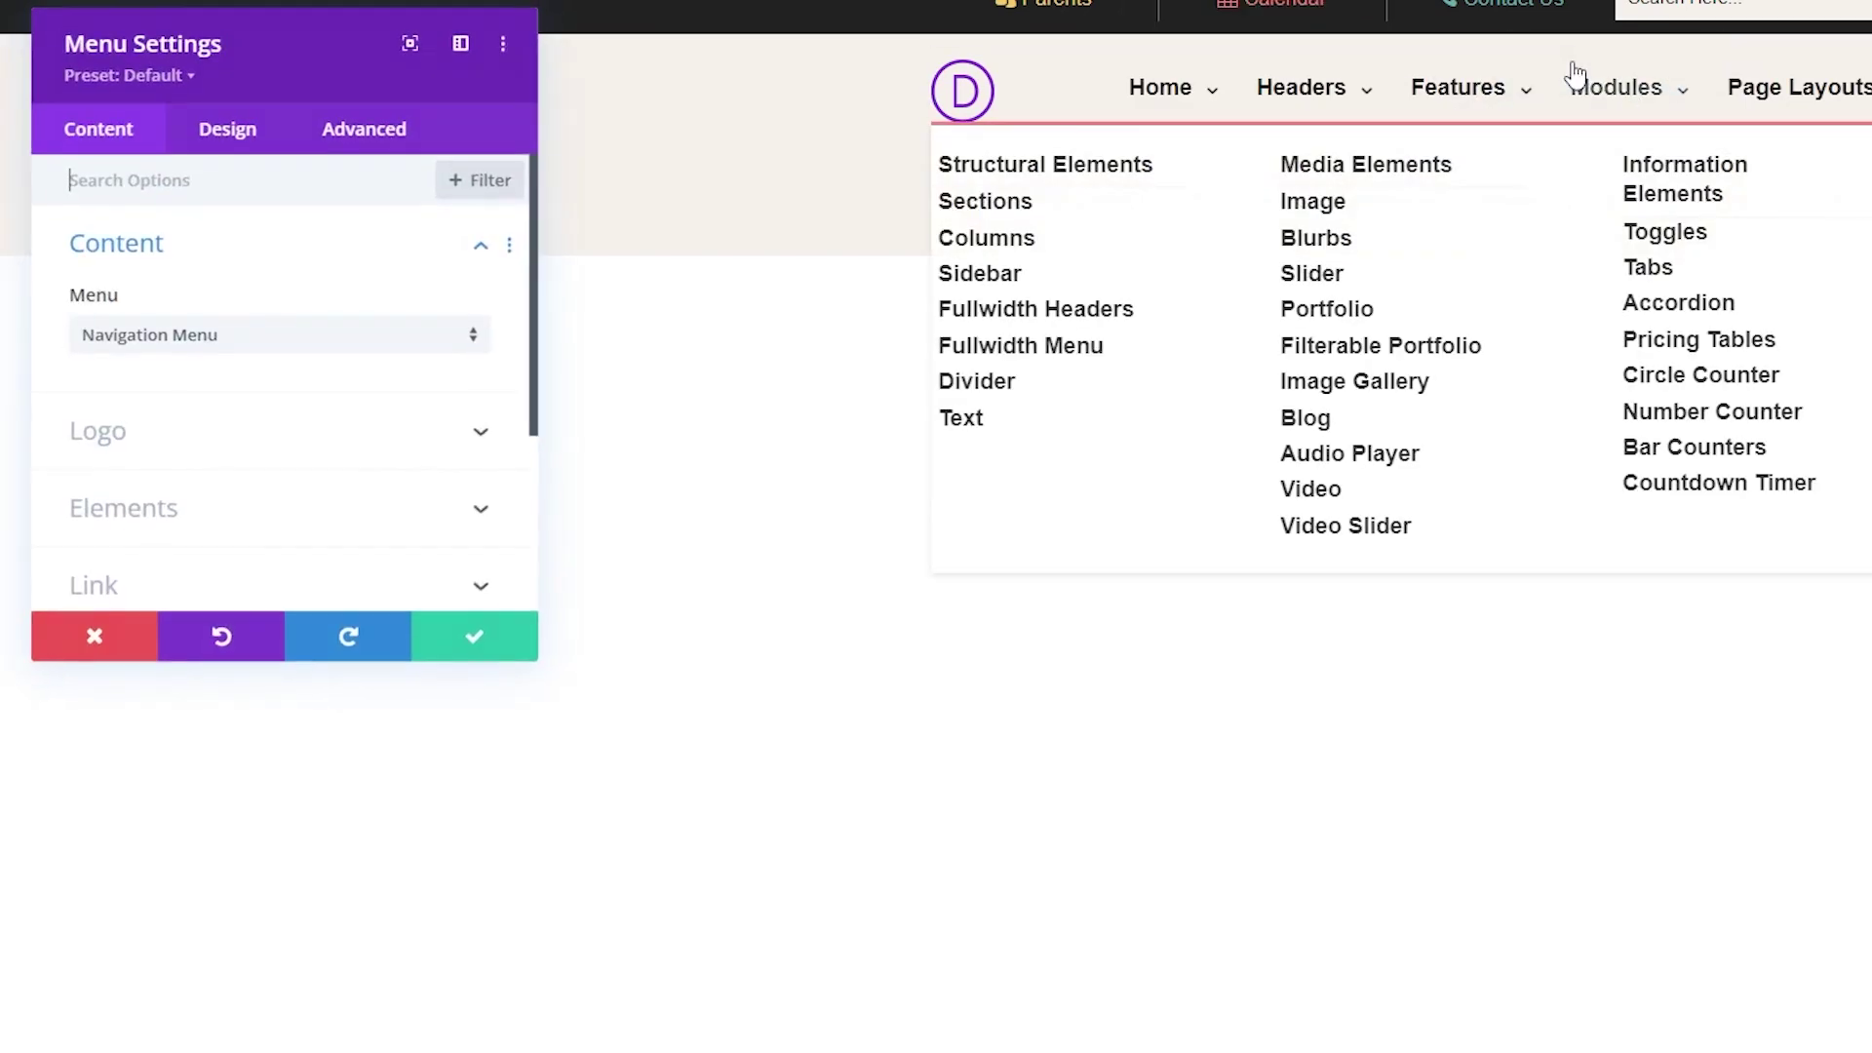
{"action": "left_click", "coordinate": [232, 134]}
{"action": "left_click", "coordinate": [284, 473]}
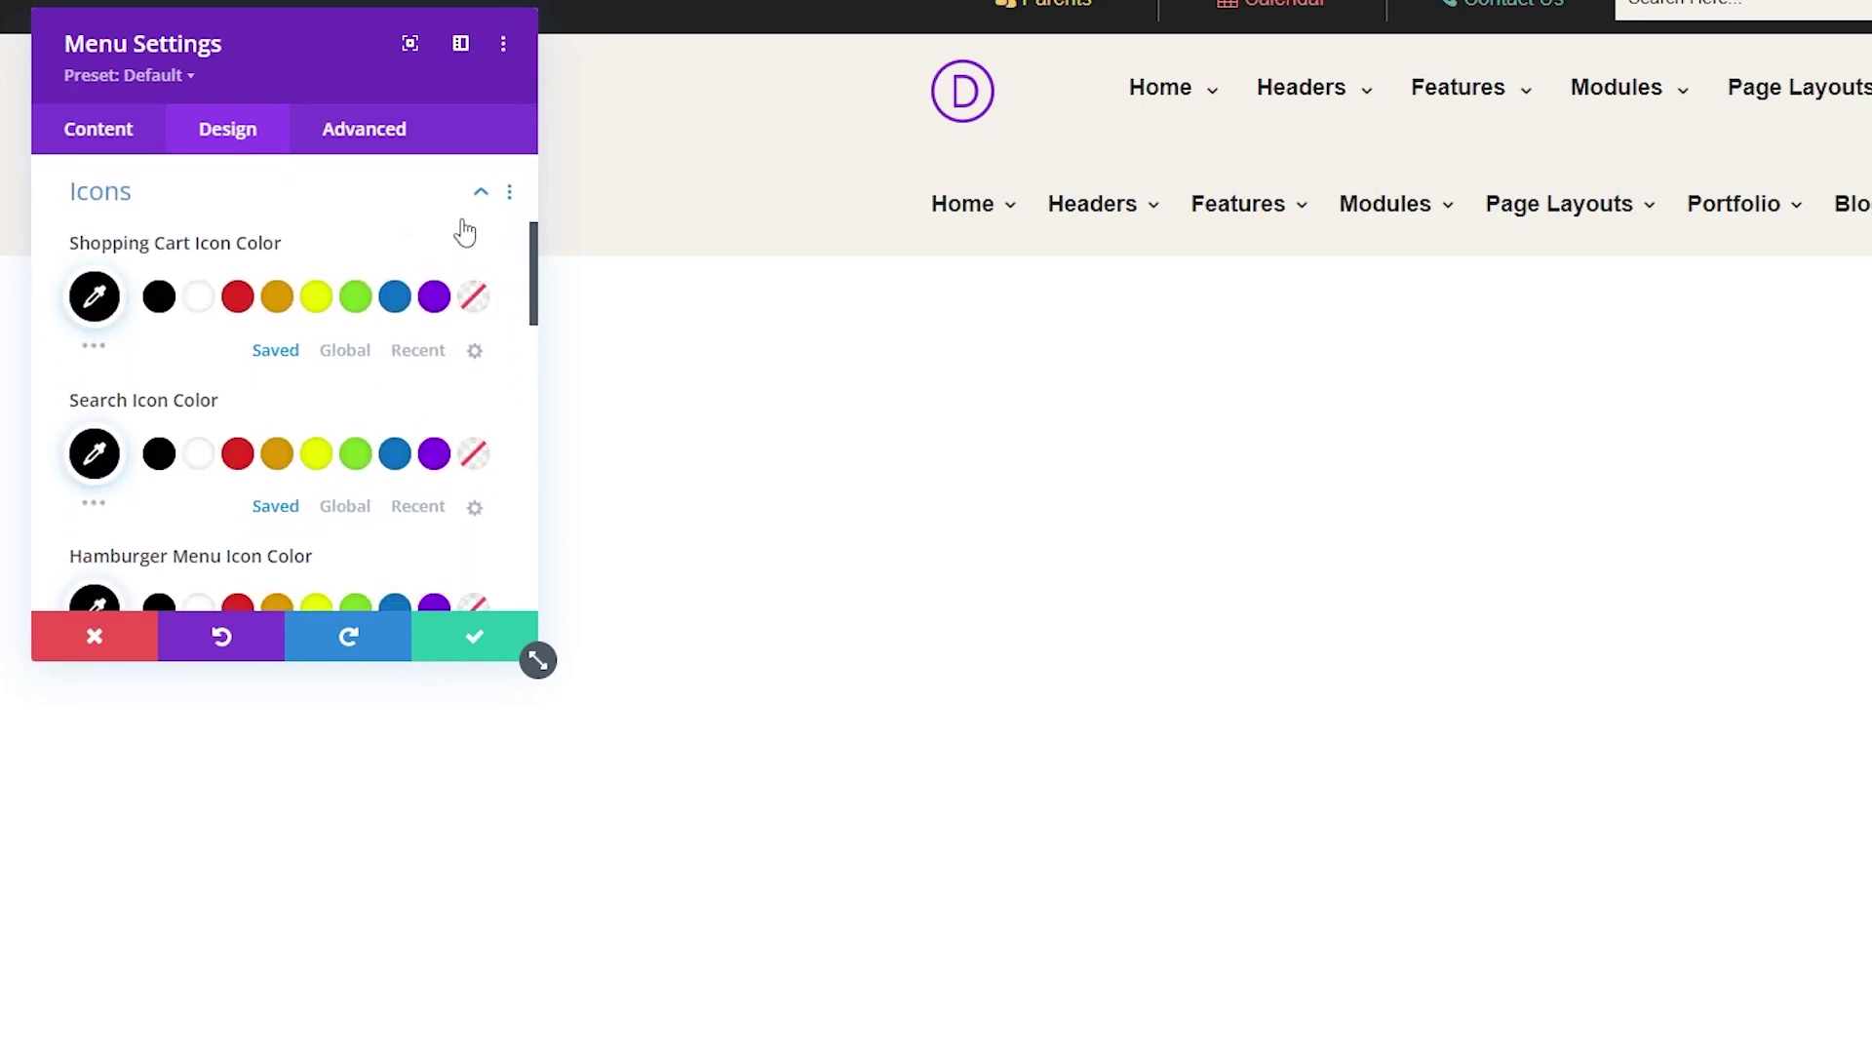
{"action": "left_click", "coordinate": [509, 192]}
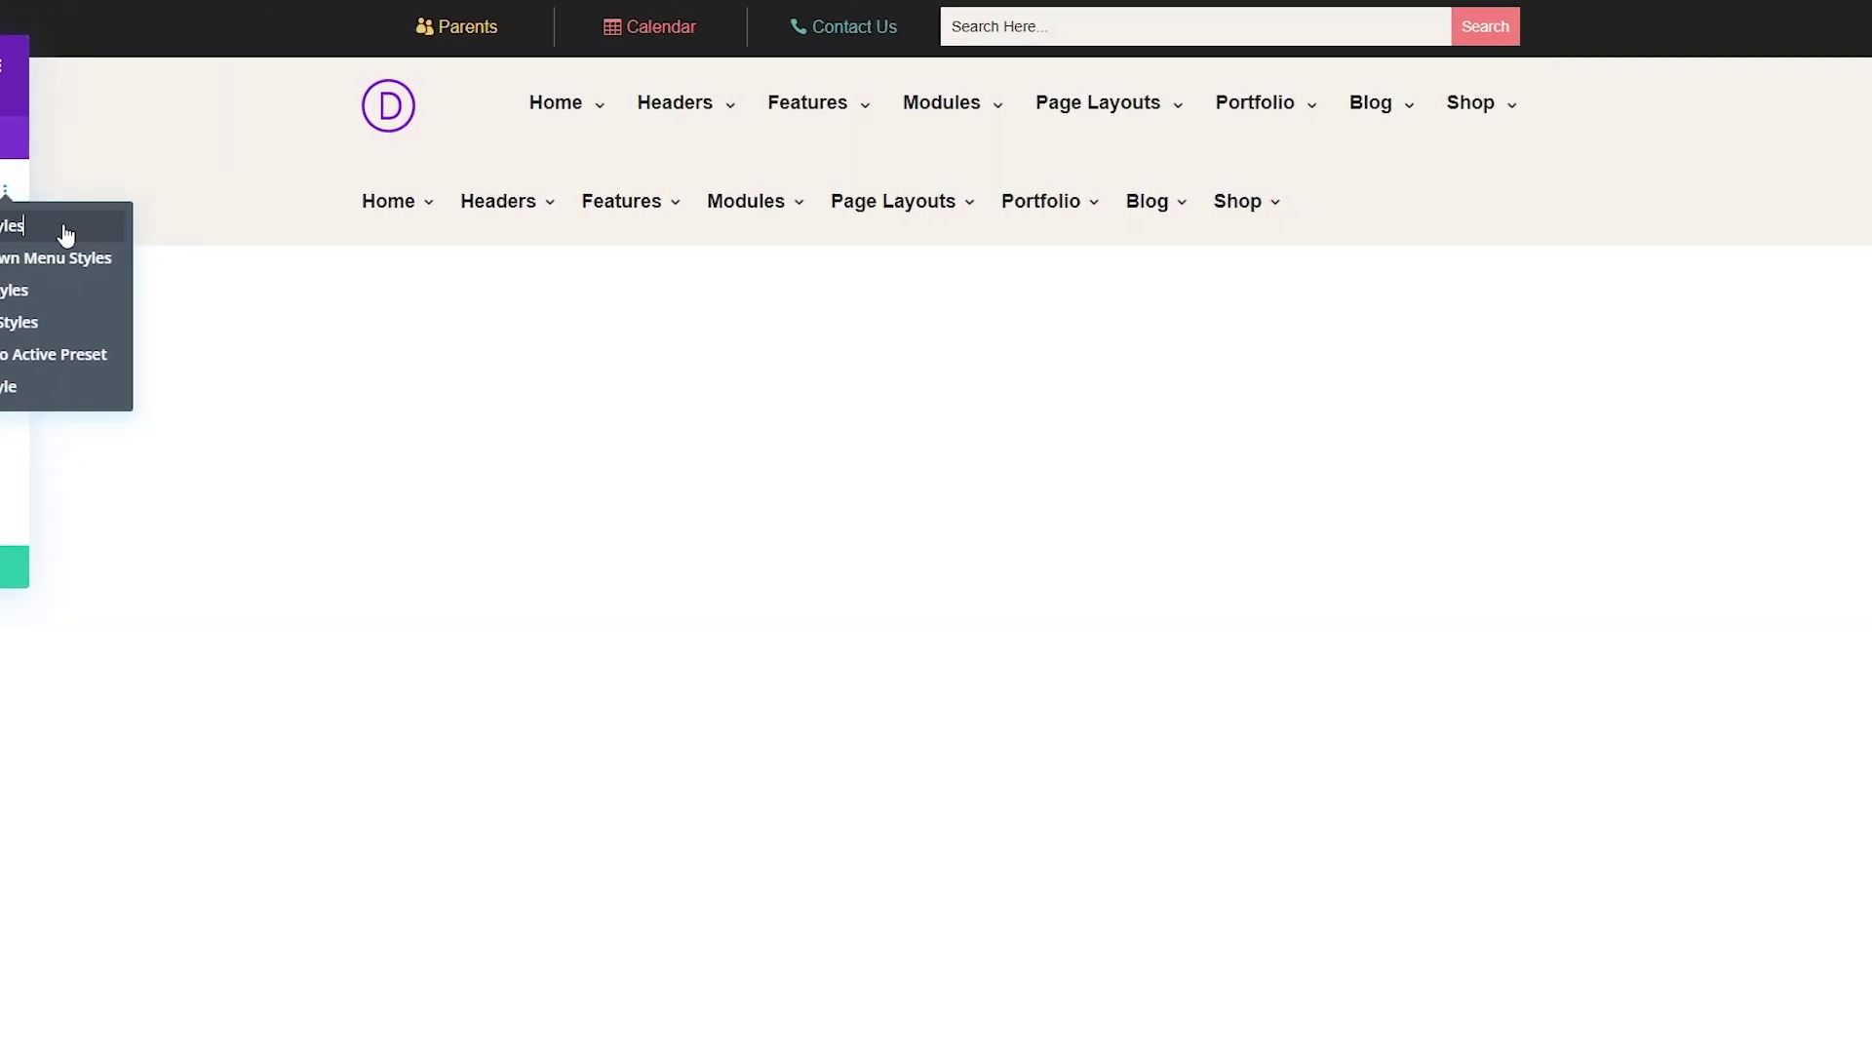
{"action": "left_click", "coordinate": [65, 234]}
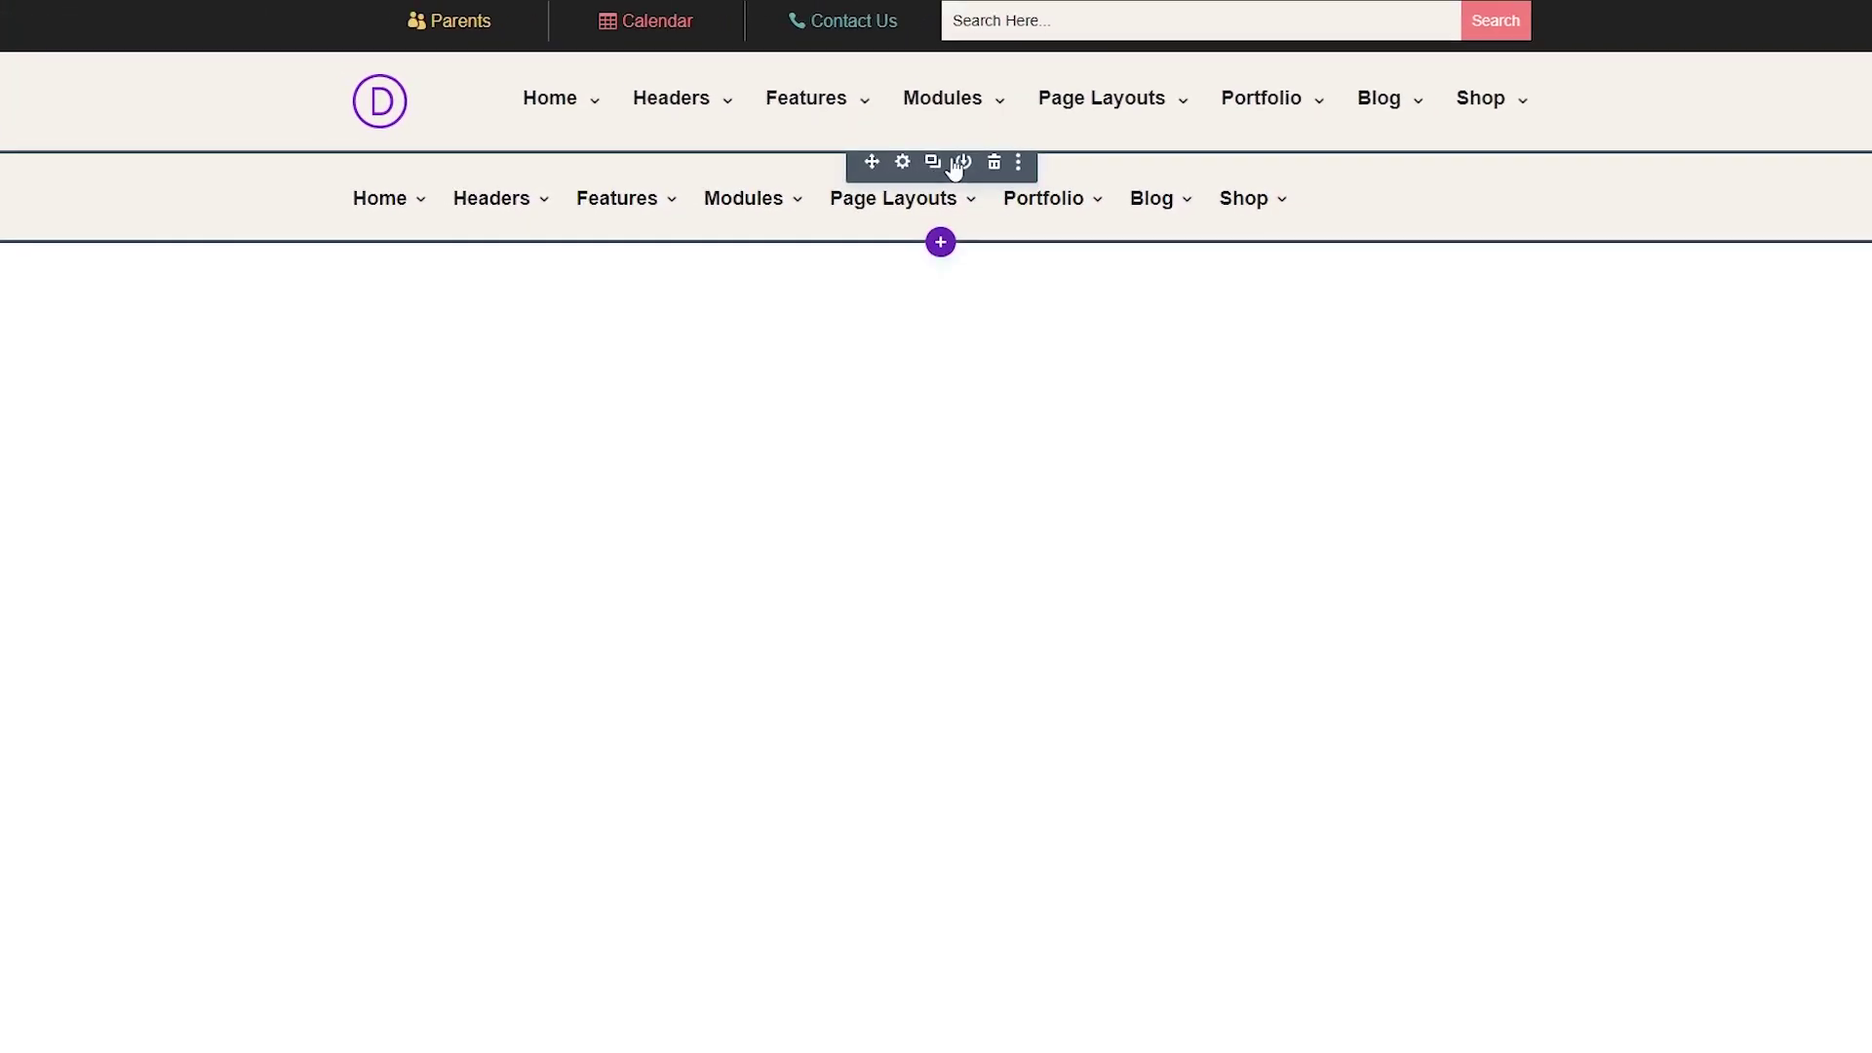
{"action": "left_click", "coordinate": [1014, 162]}
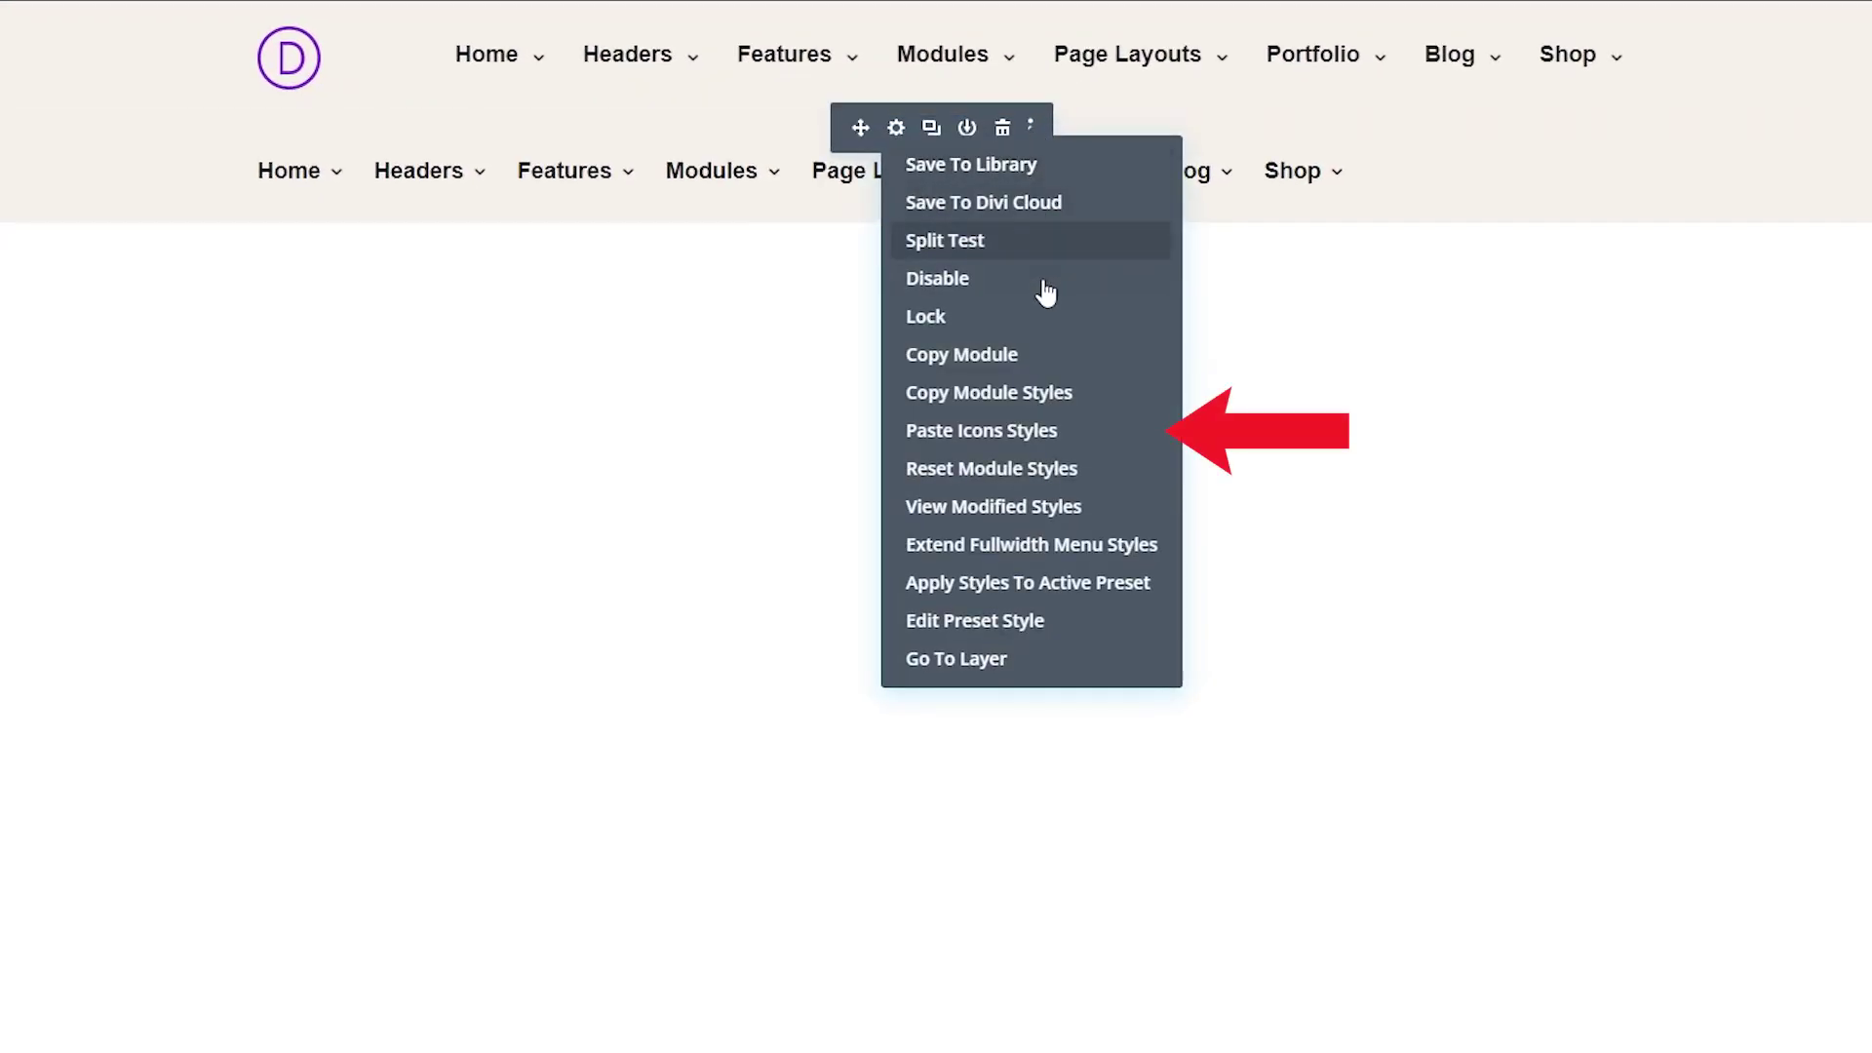
{"action": "left_click", "coordinate": [1010, 431]}
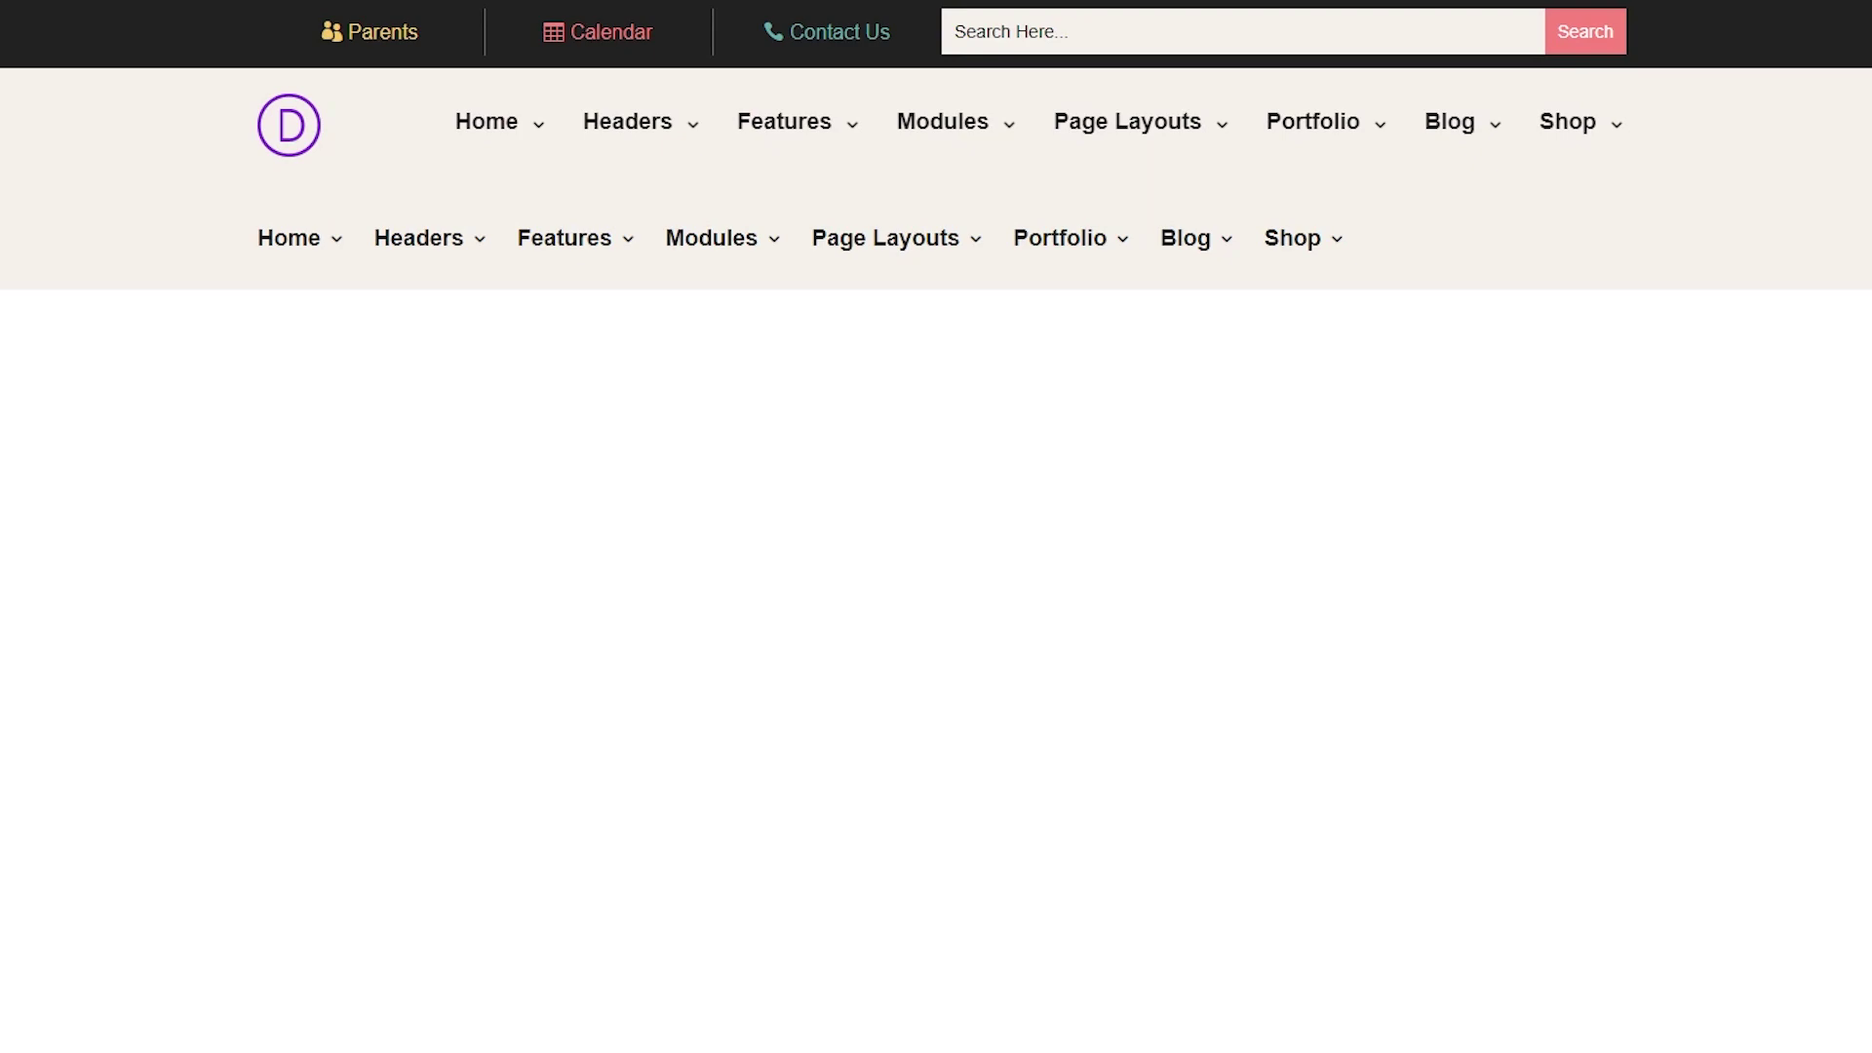
Right-align the lower fullwidth menu's link text.
{"action": "left_click", "coordinate": [899, 168]}
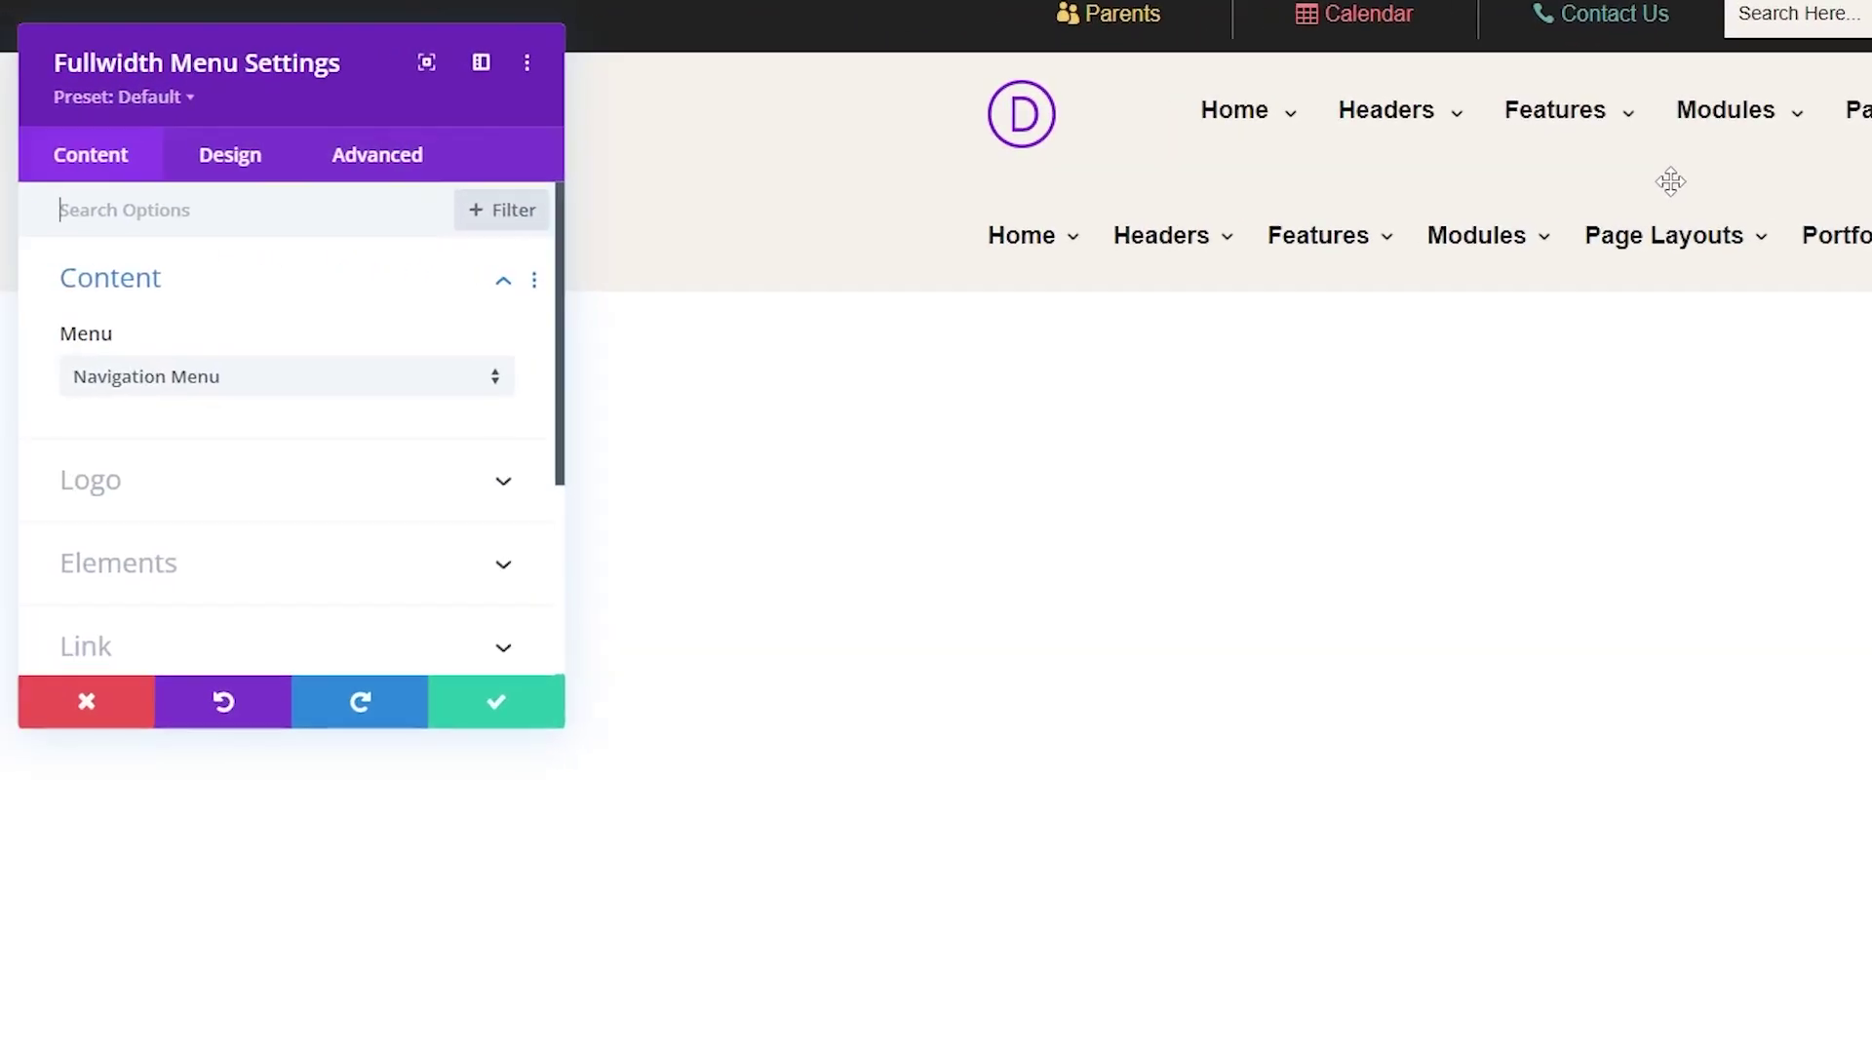
{"action": "left_click", "coordinate": [232, 171]}
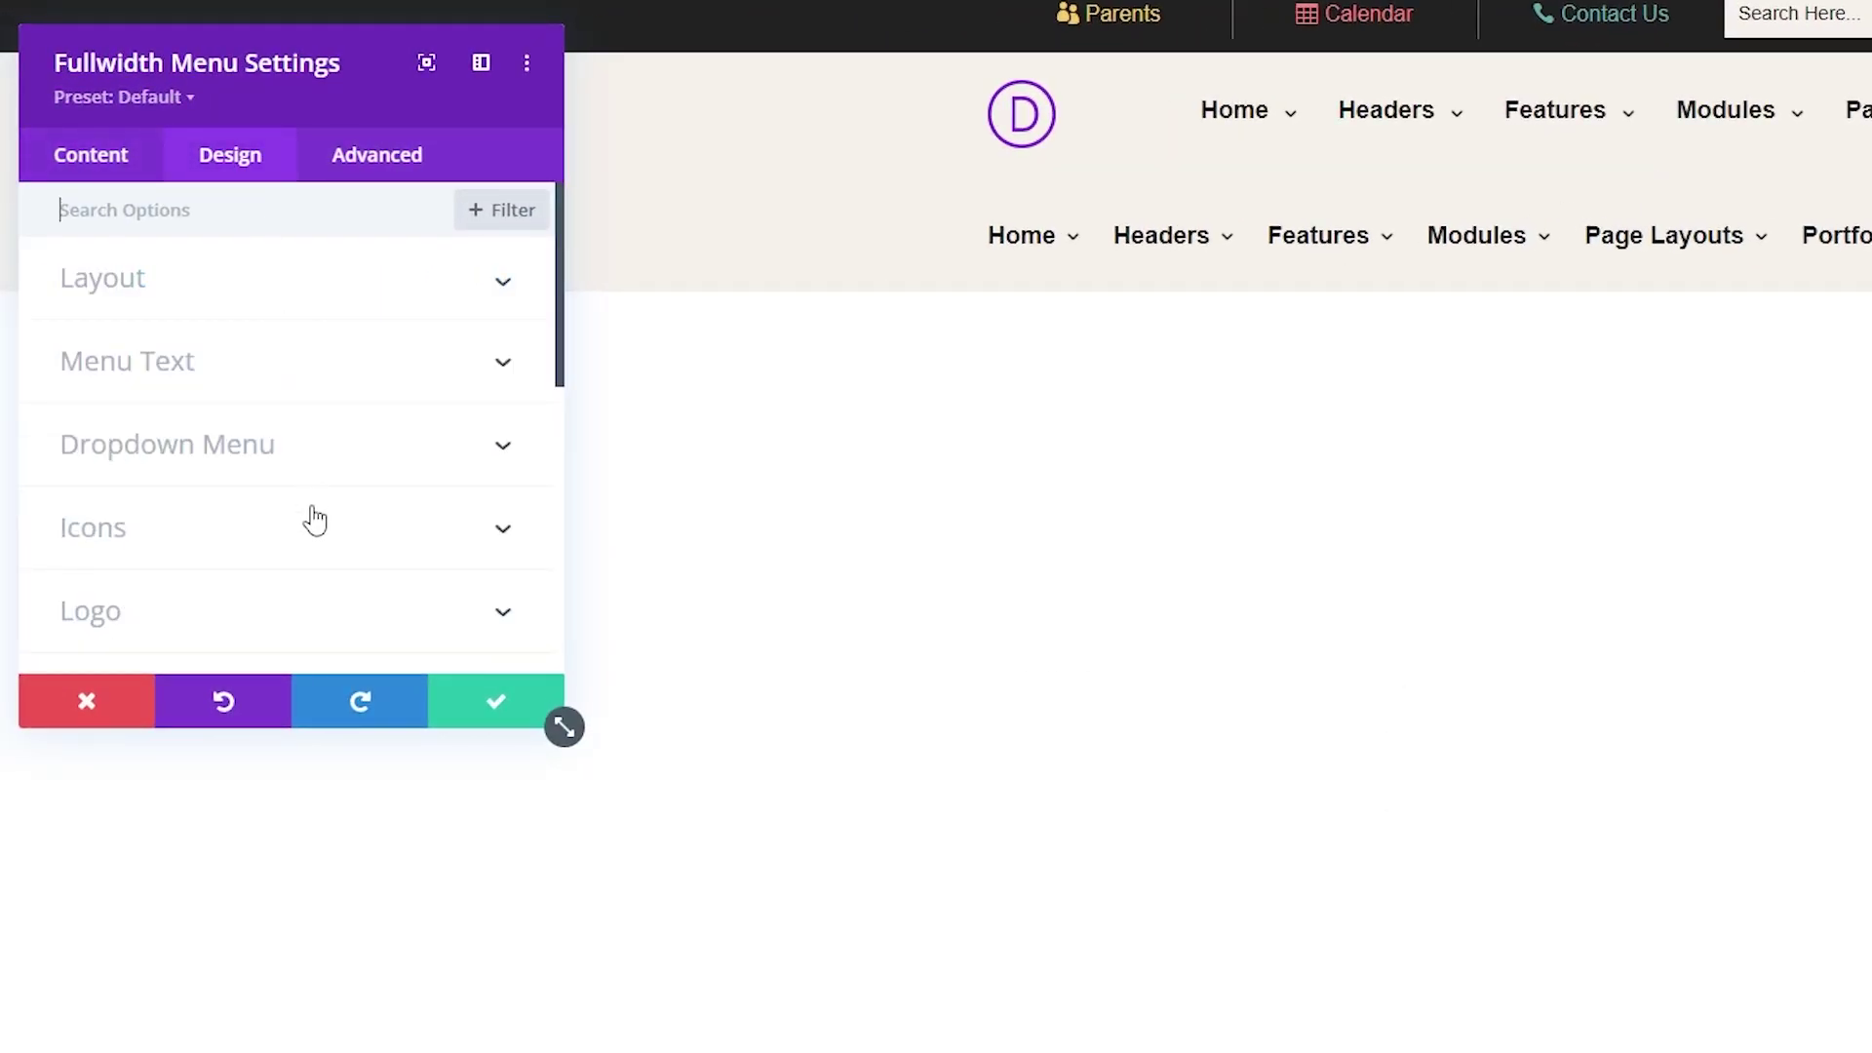
{"action": "scroll", "coordinate": [313, 405], "scroll_direction": "down", "scroll_amount": 2}
{"action": "scroll", "coordinate": [297, 385], "scroll_direction": "up", "scroll_amount": 2}
{"action": "left_click", "coordinate": [294, 380]}
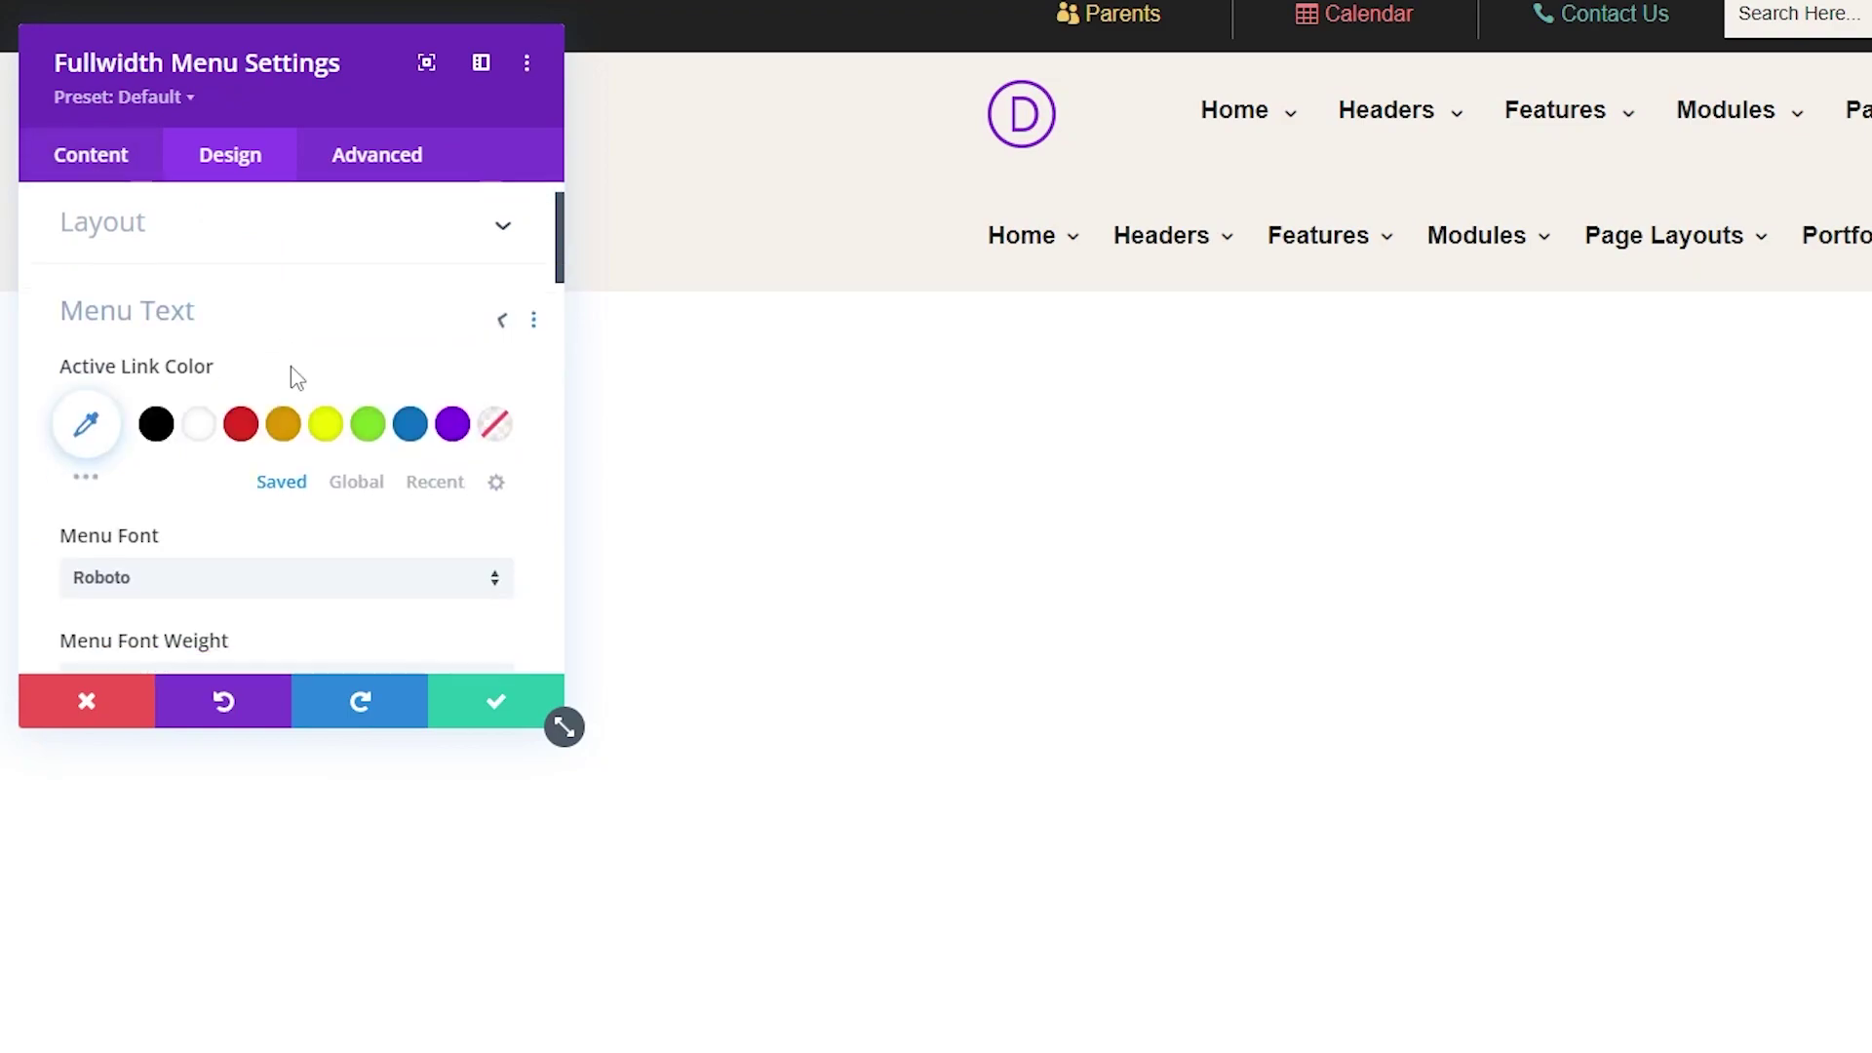
{"action": "scroll", "coordinate": [301, 390], "scroll_direction": "down", "scroll_amount": 10}
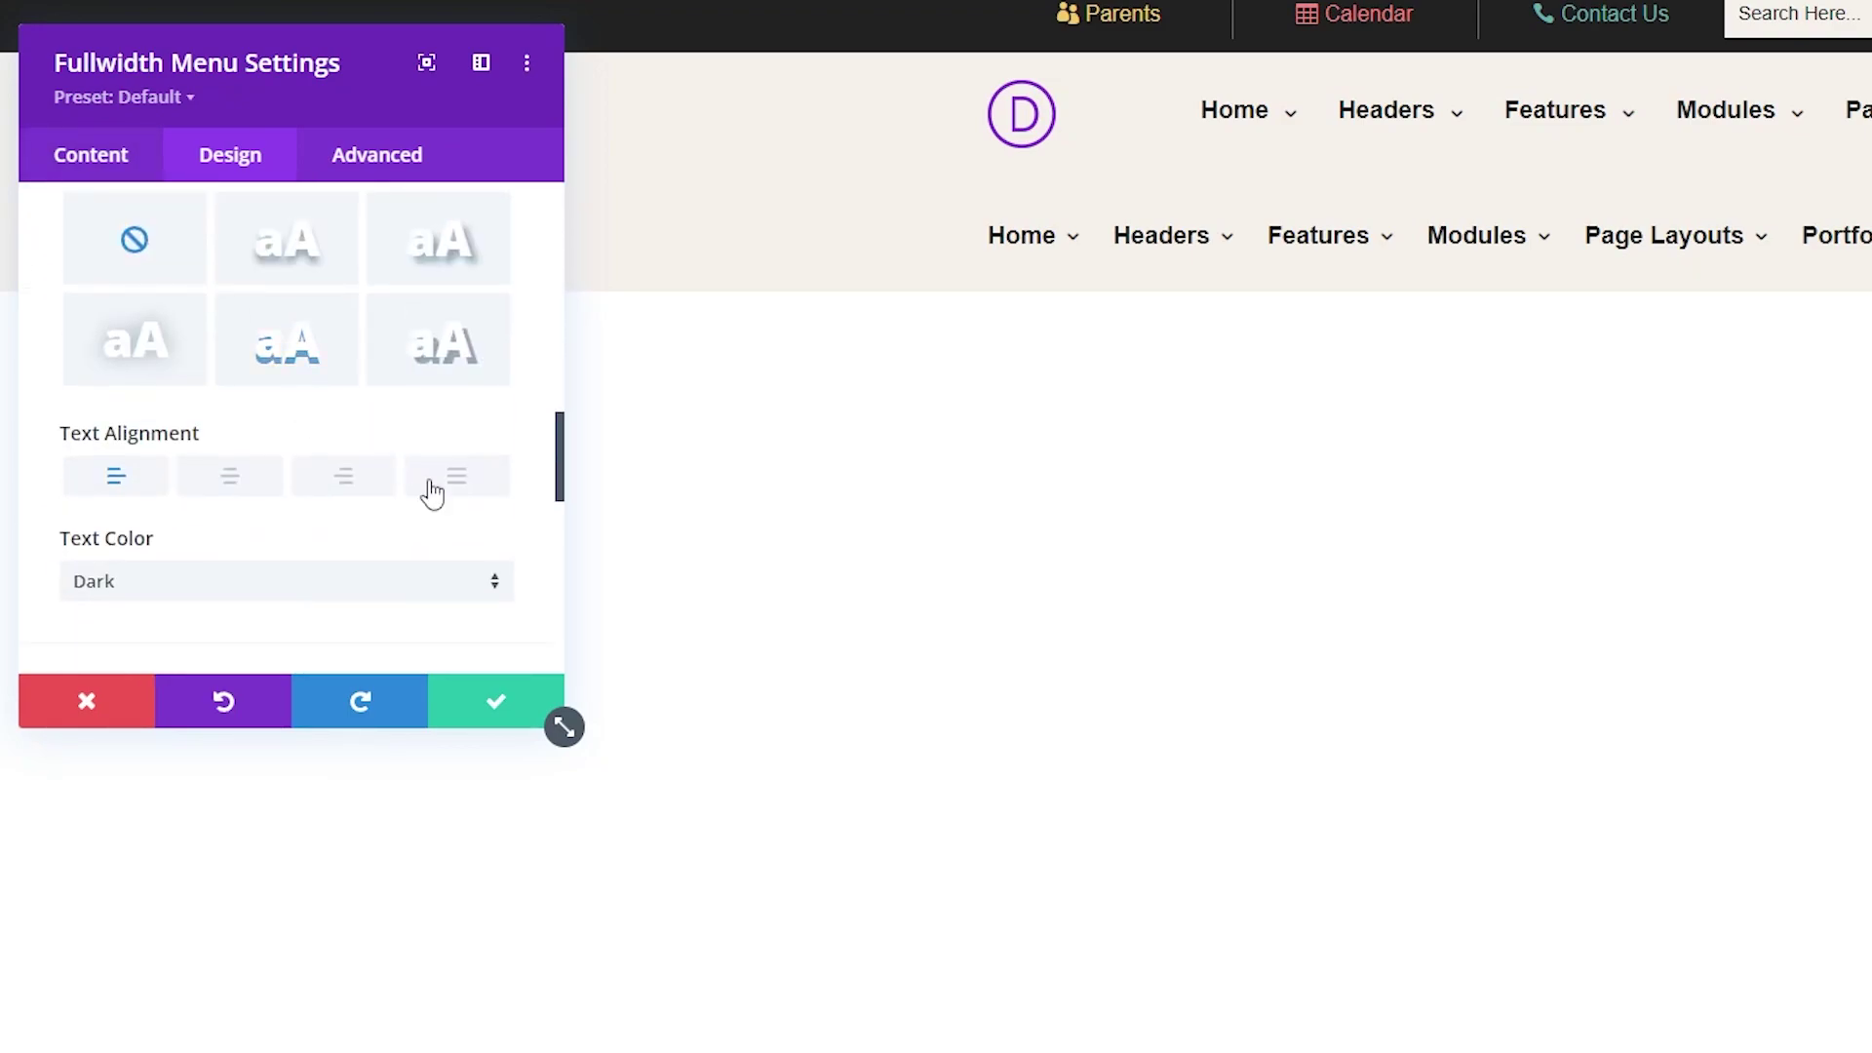
{"action": "left_click", "coordinate": [343, 478]}
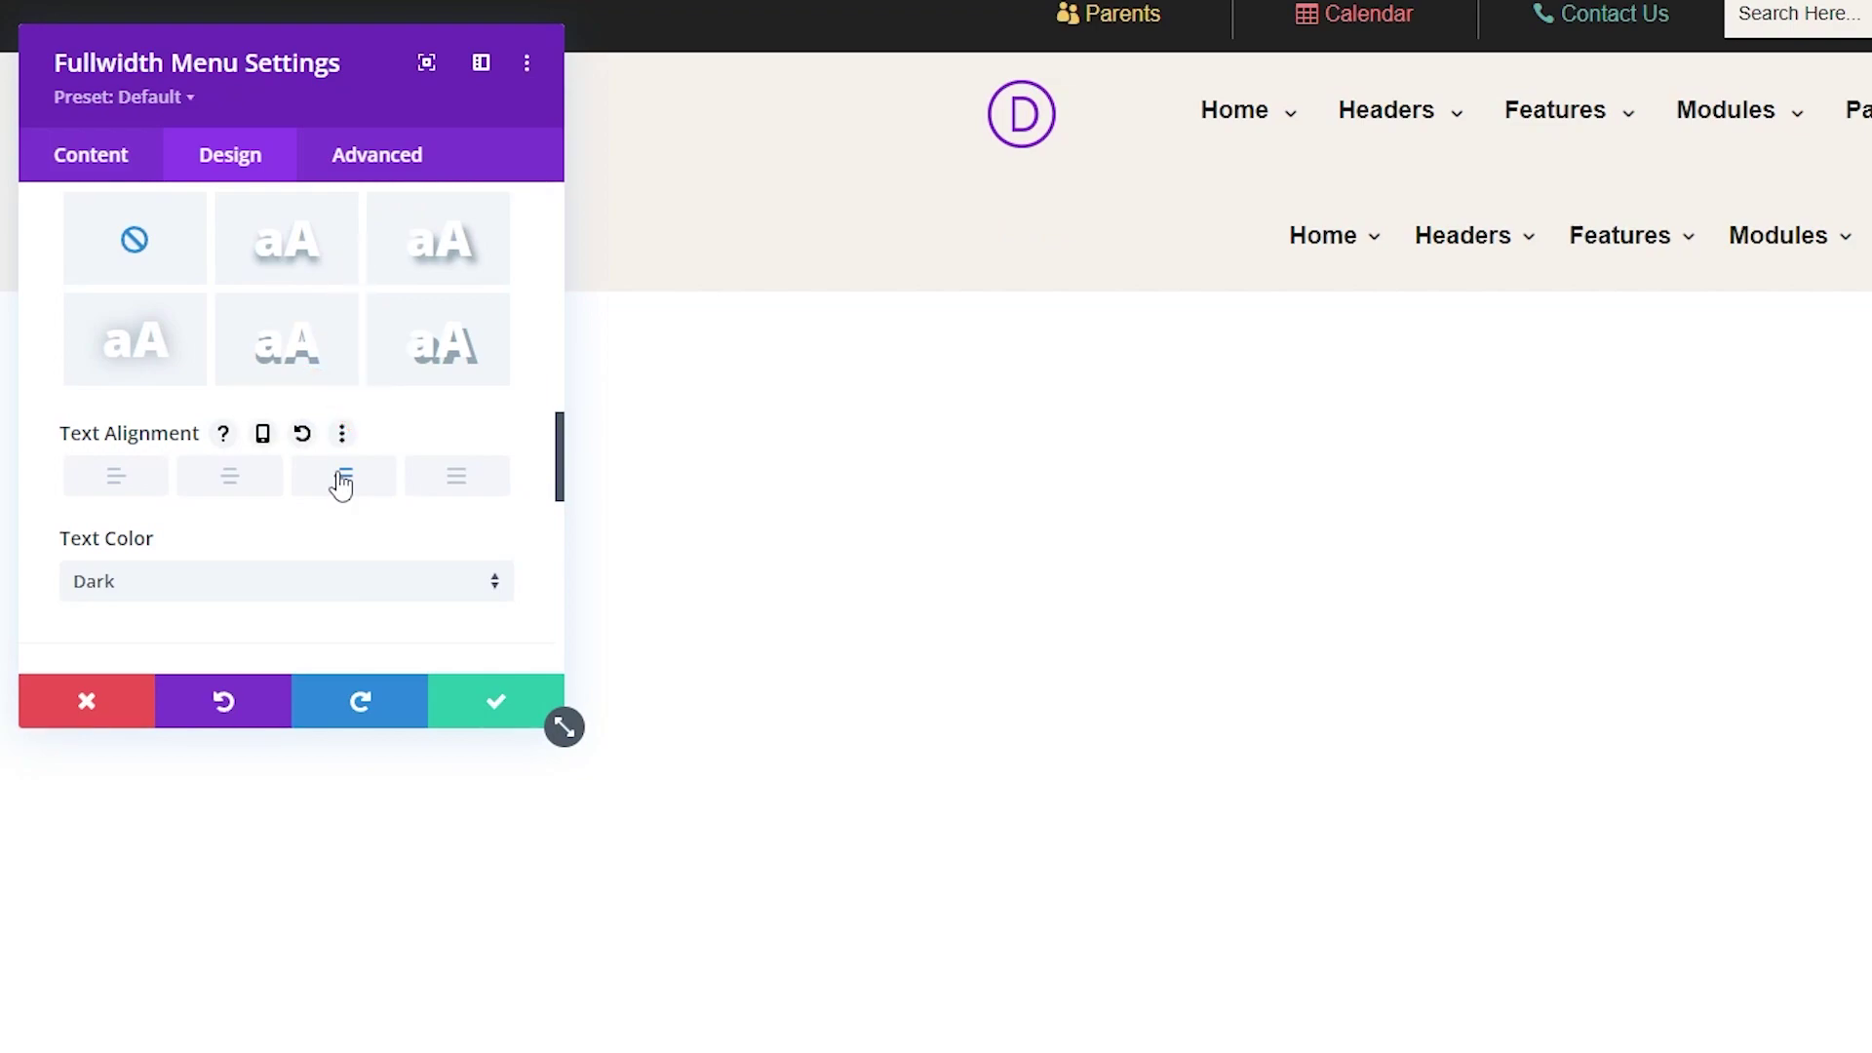
Set the lower menu's Logo Max Height to 50px.
{"action": "scroll", "coordinate": [217, 293], "scroll_direction": "down", "scroll_amount": 5}
{"action": "left_click", "coordinate": [225, 284]}
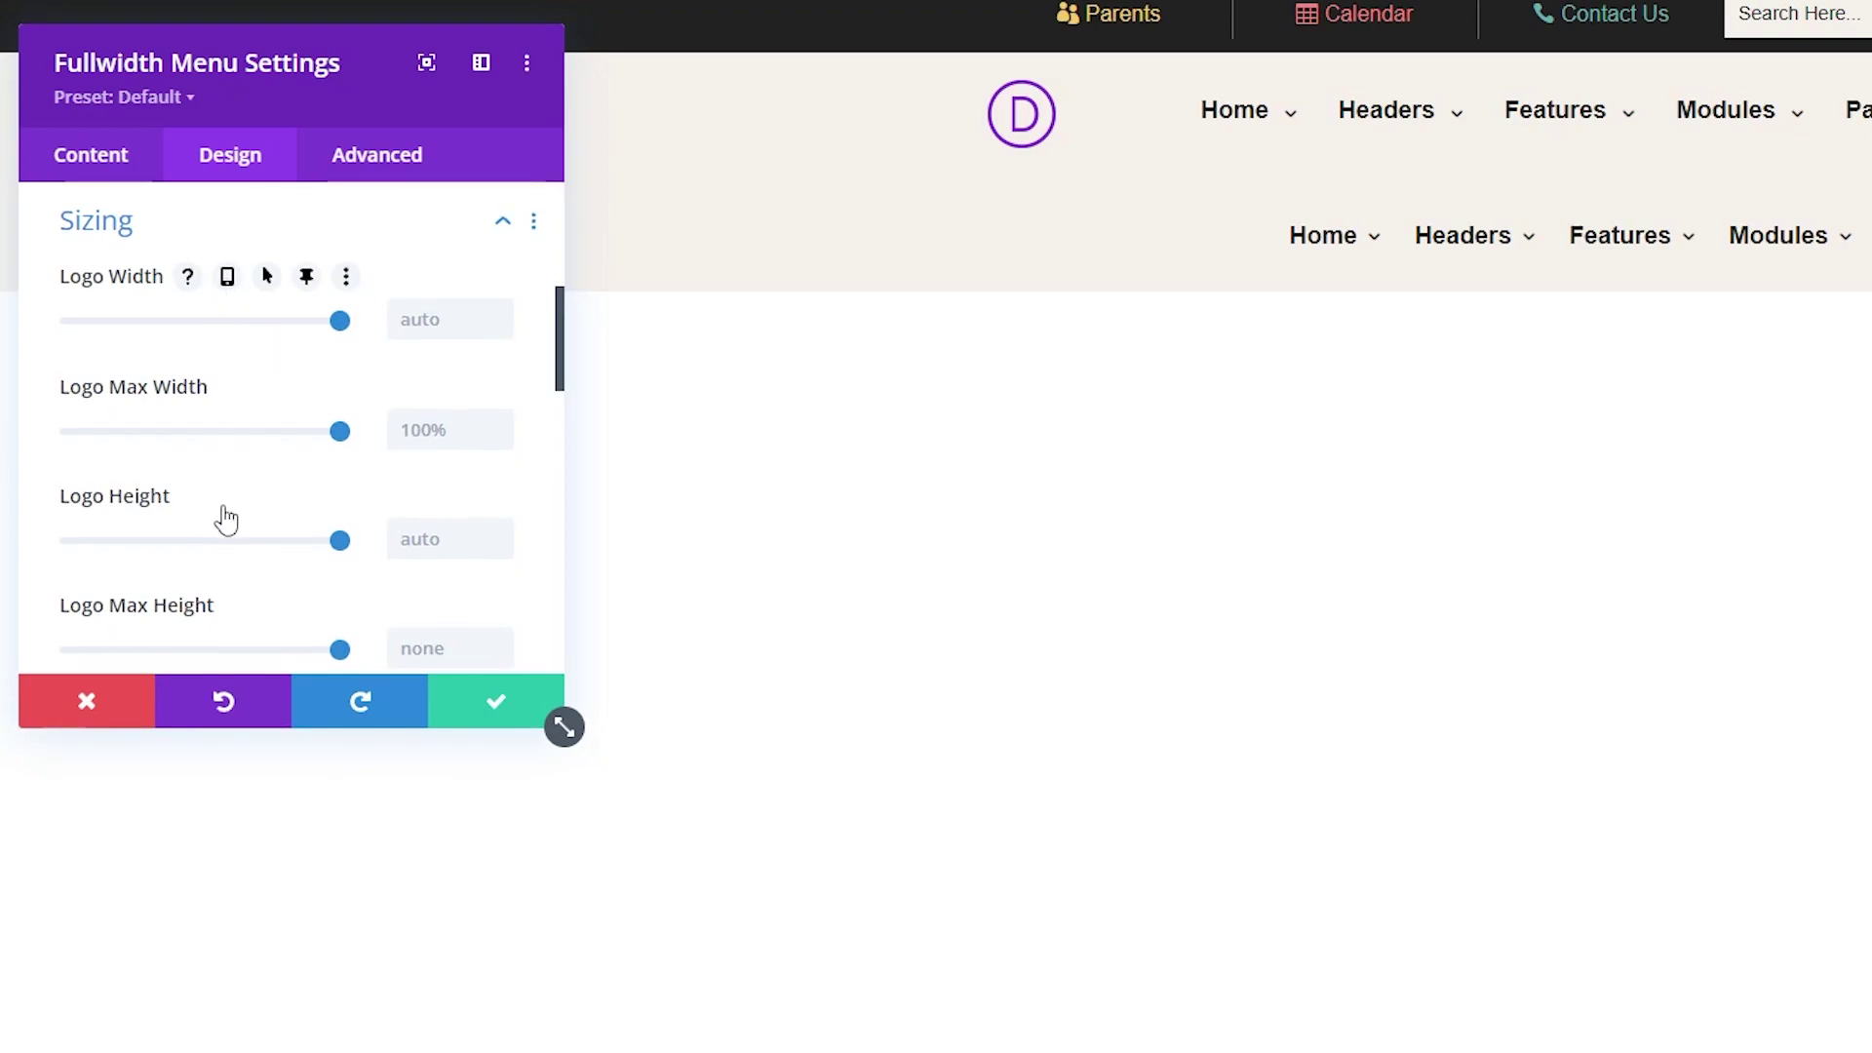
{"action": "scroll", "coordinate": [263, 526], "scroll_direction": "down", "scroll_amount": 2}
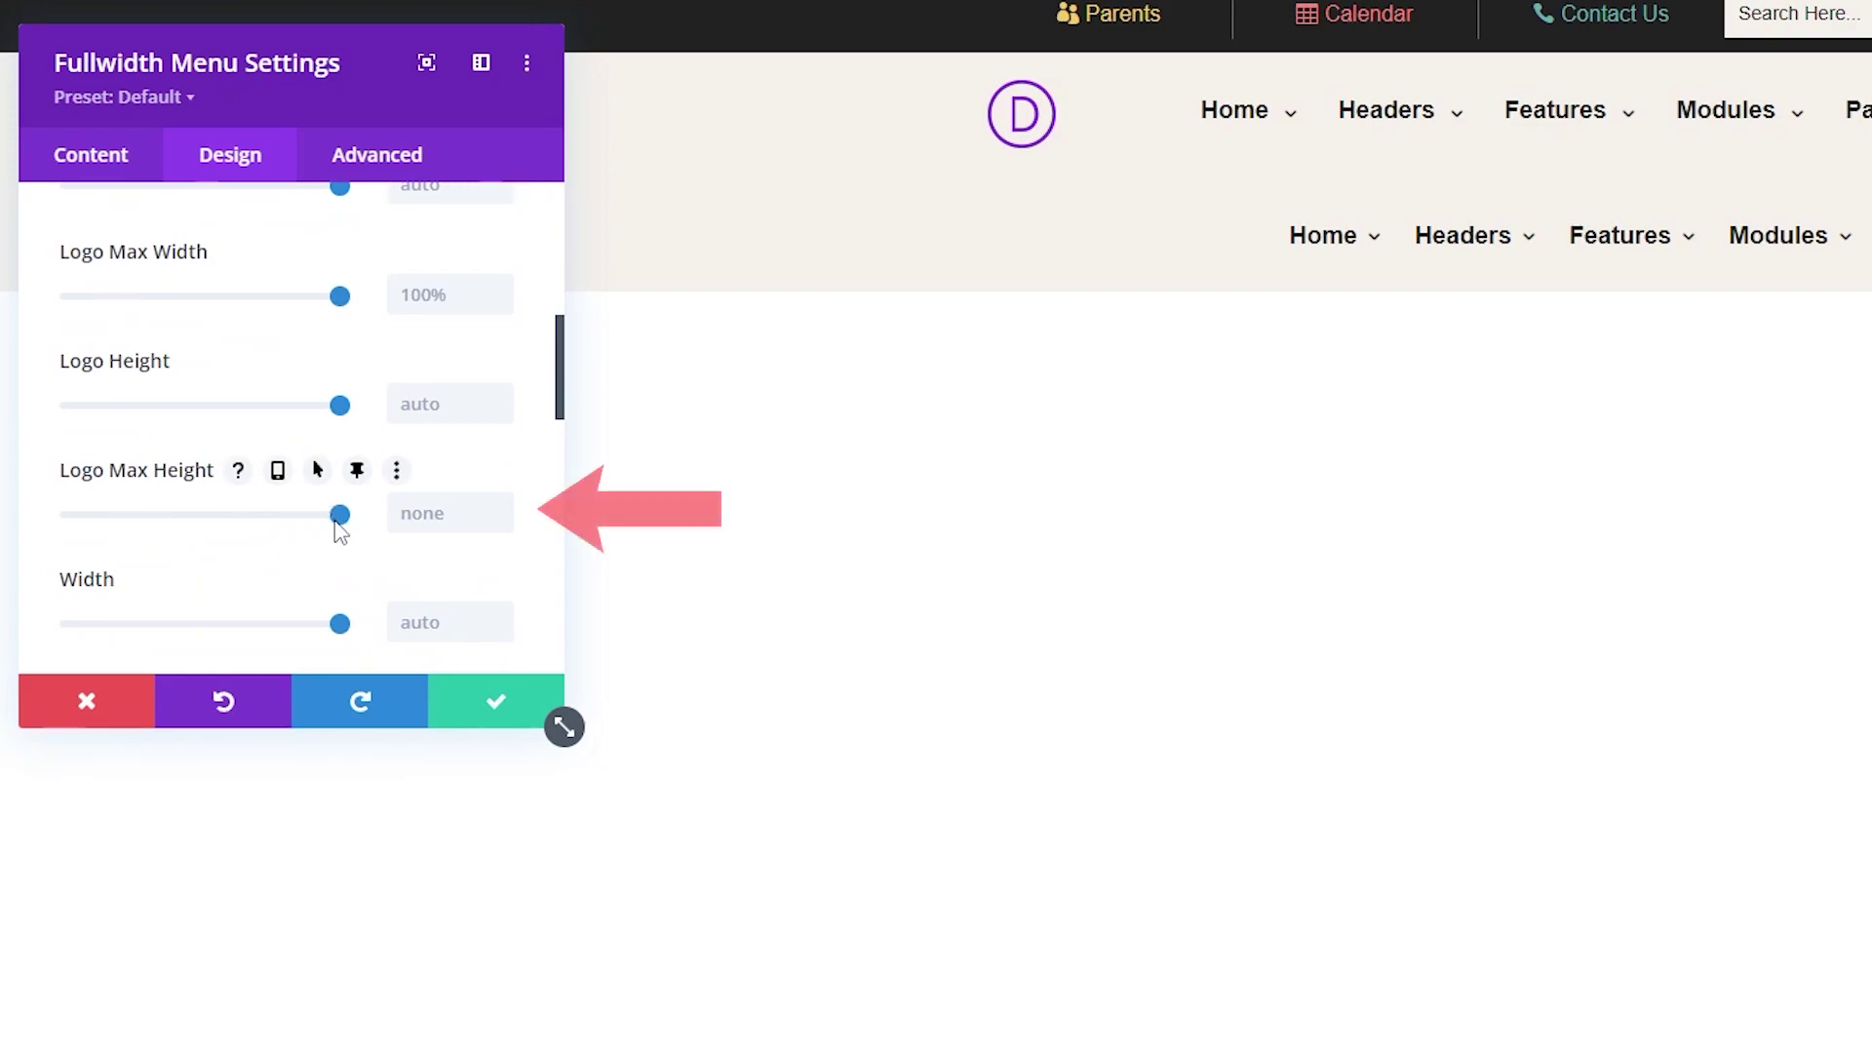
{"action": "left_click", "coordinate": [421, 522]}
{"action": "type", "text": "50p"}
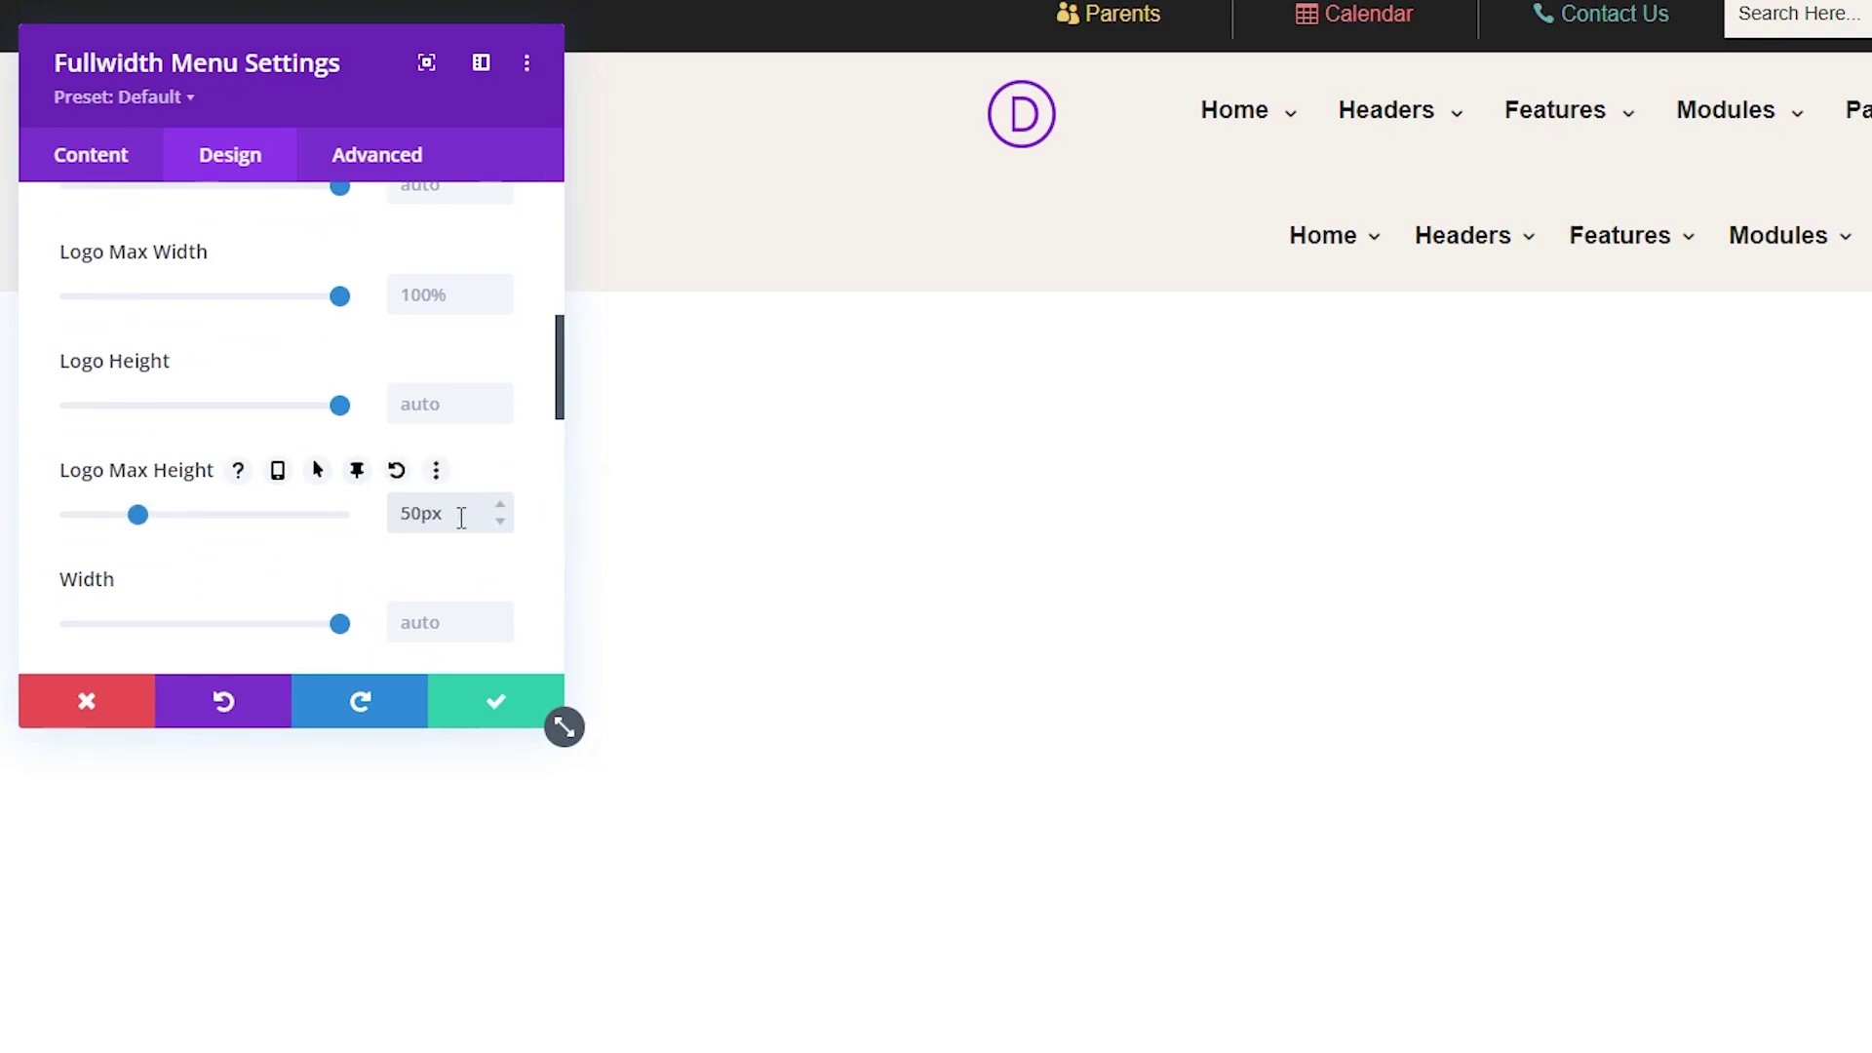
{"action": "type", "text": "x"}
Paste padding-top 0px, padding-bottom 5px, padding-left 0.3em and padding-right 1.3em into the Menu Link CSS.
{"action": "scroll", "coordinate": [390, 293], "scroll_direction": "down", "scroll_amount": 10}
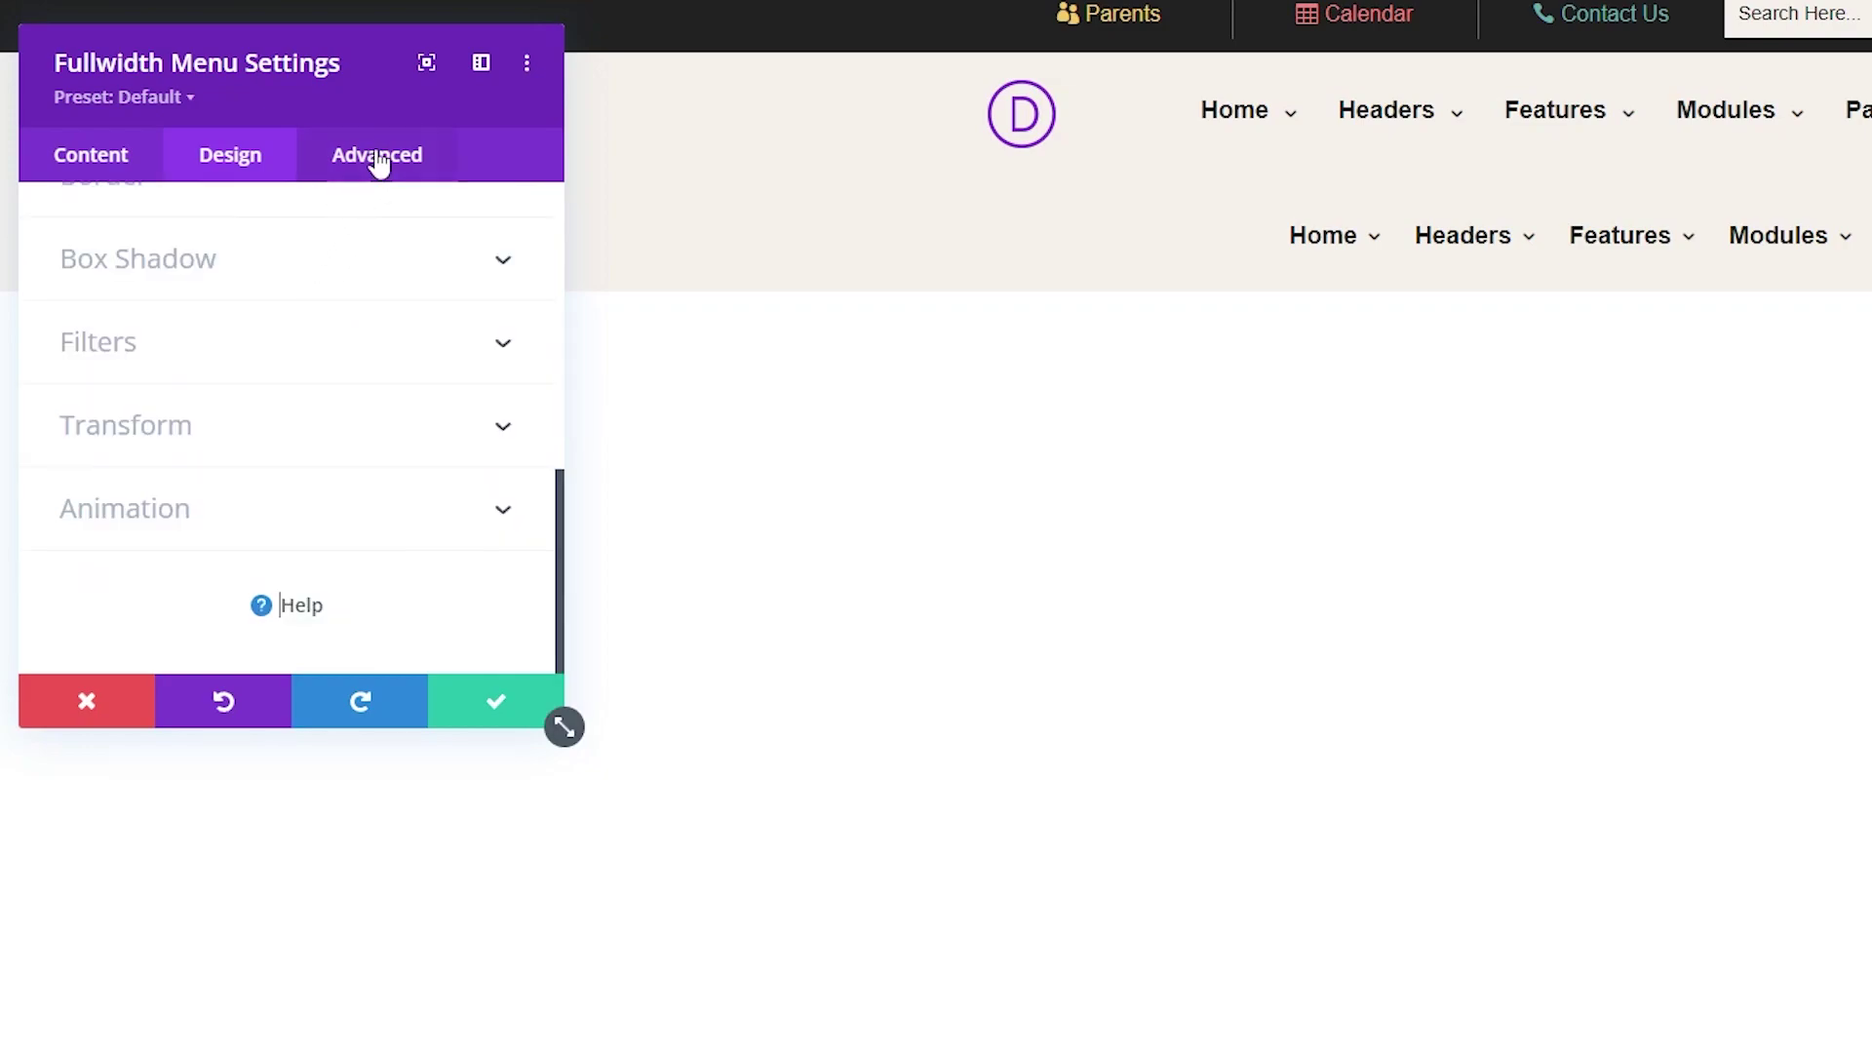
{"action": "left_click", "coordinate": [378, 156]}
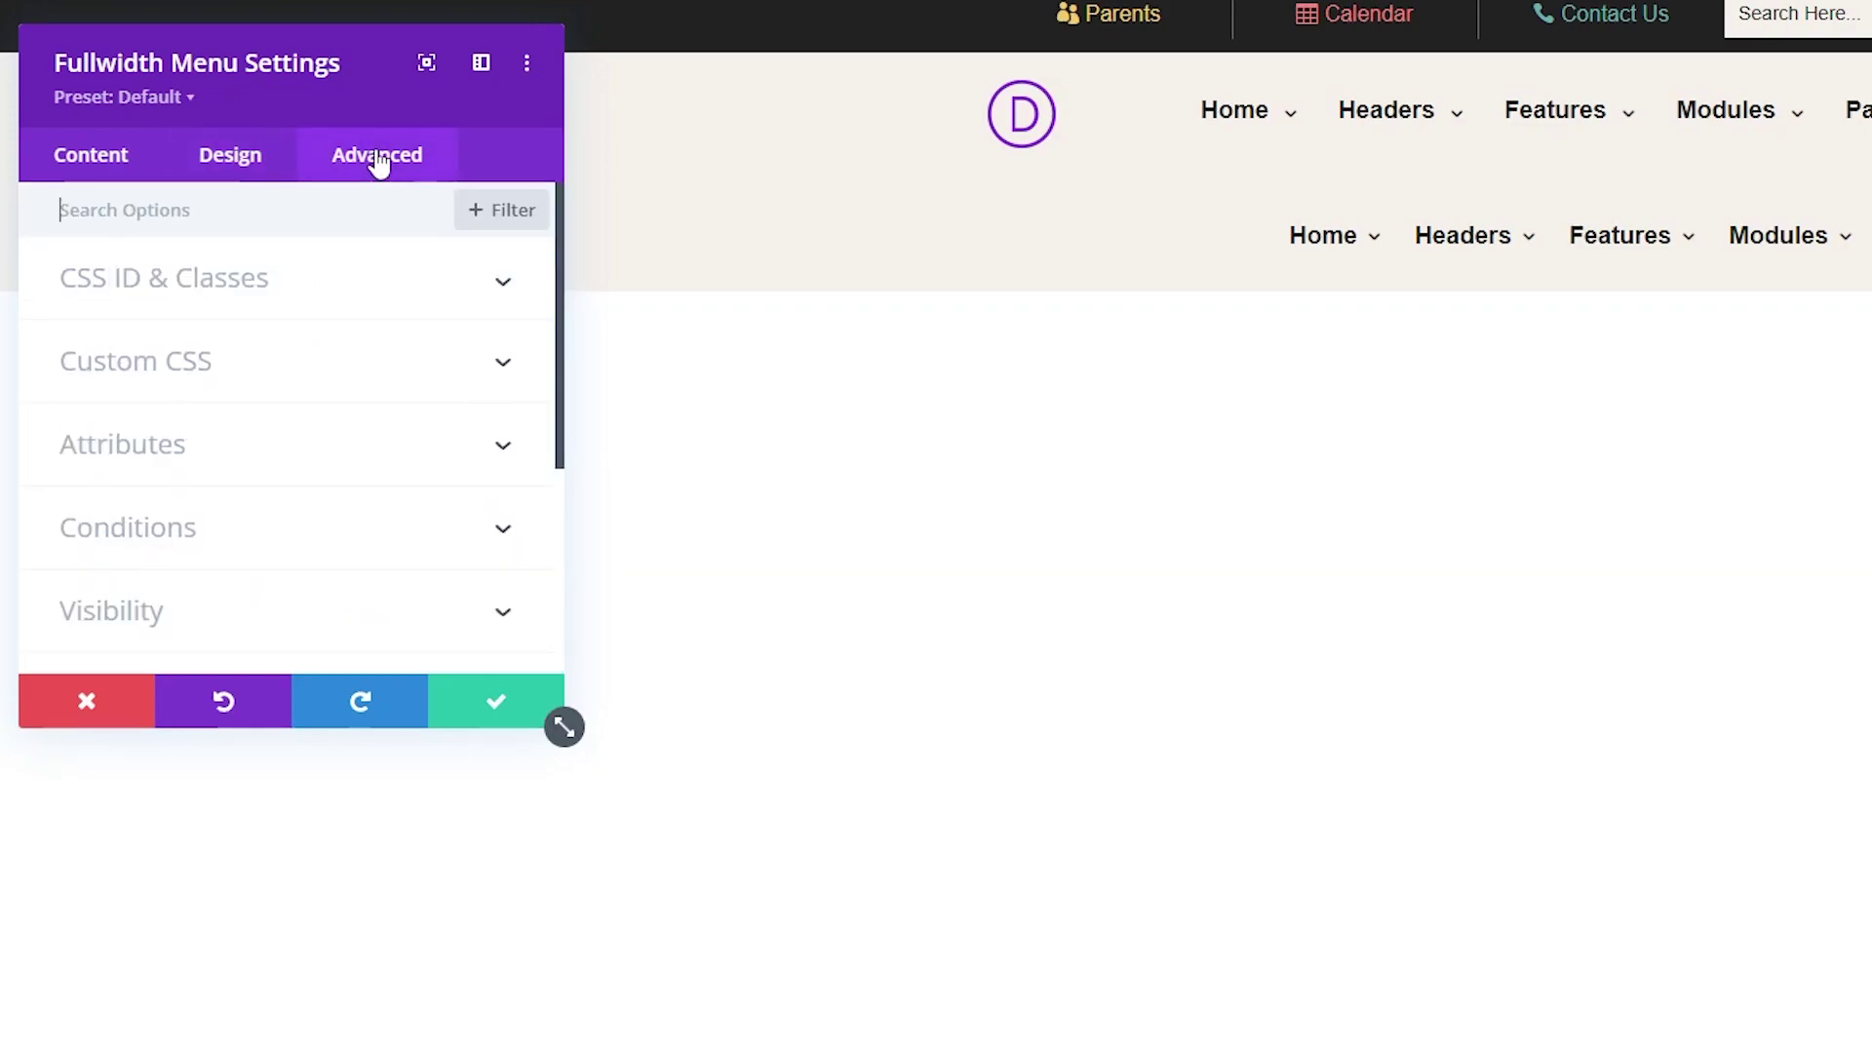
{"action": "left_click", "coordinate": [240, 387]}
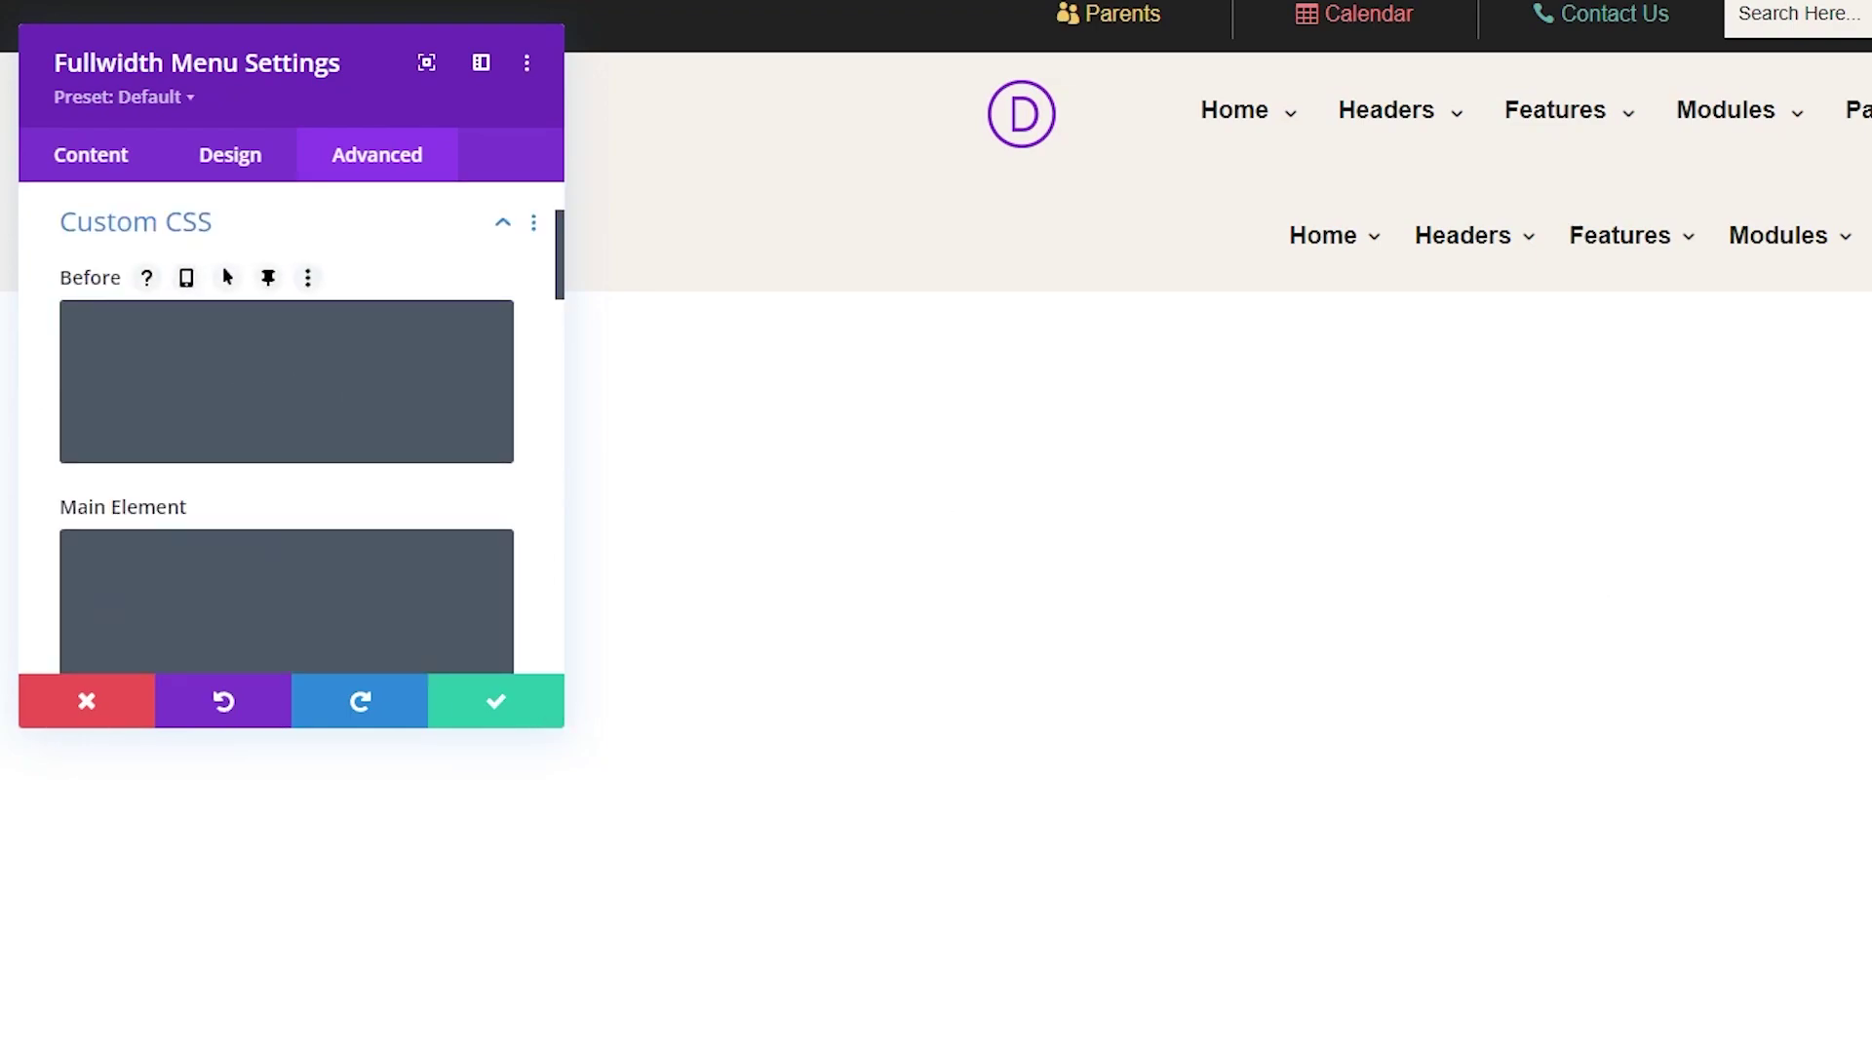
{"action": "scroll", "coordinate": [363, 495], "scroll_direction": "down", "scroll_amount": 6}
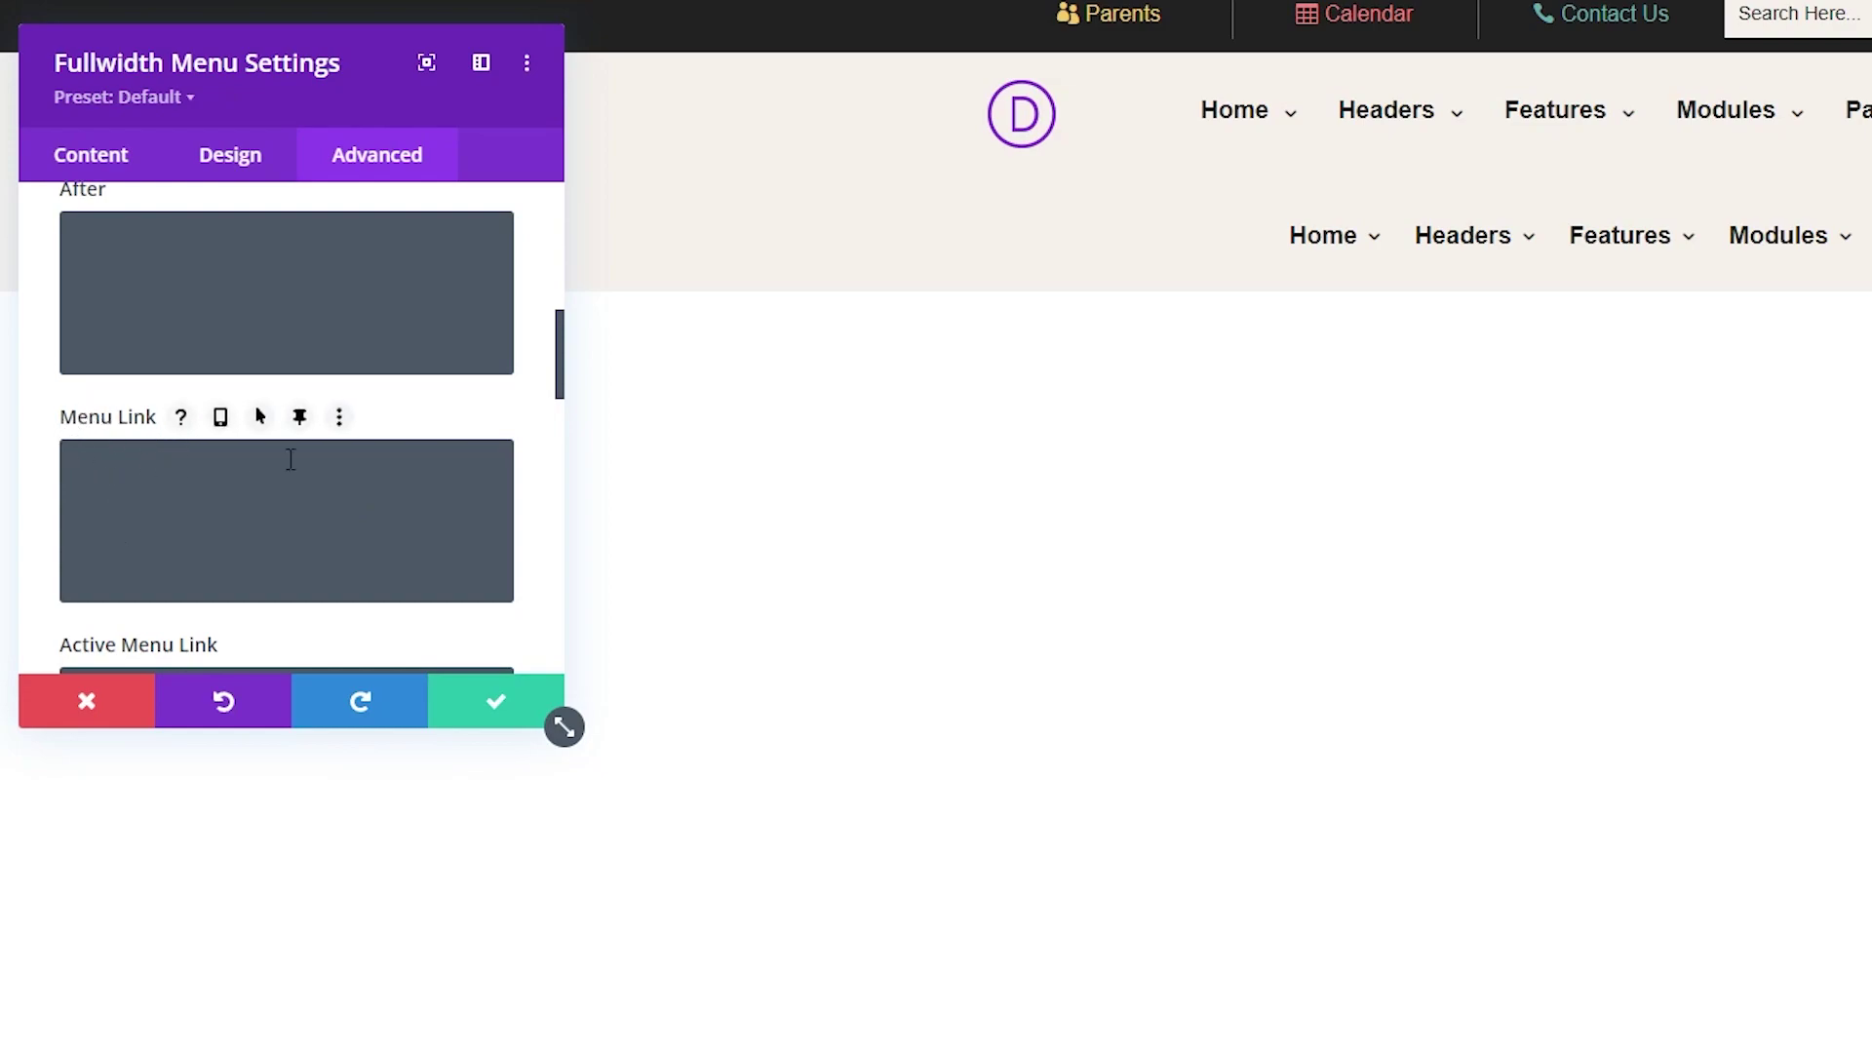
{"action": "left_click", "coordinate": [422, 534]}
{"action": "type", "text": "padding-top: 0px; padding-bottom: 5px; padding-left: 0.3em; padding-right: 1.3em;"}
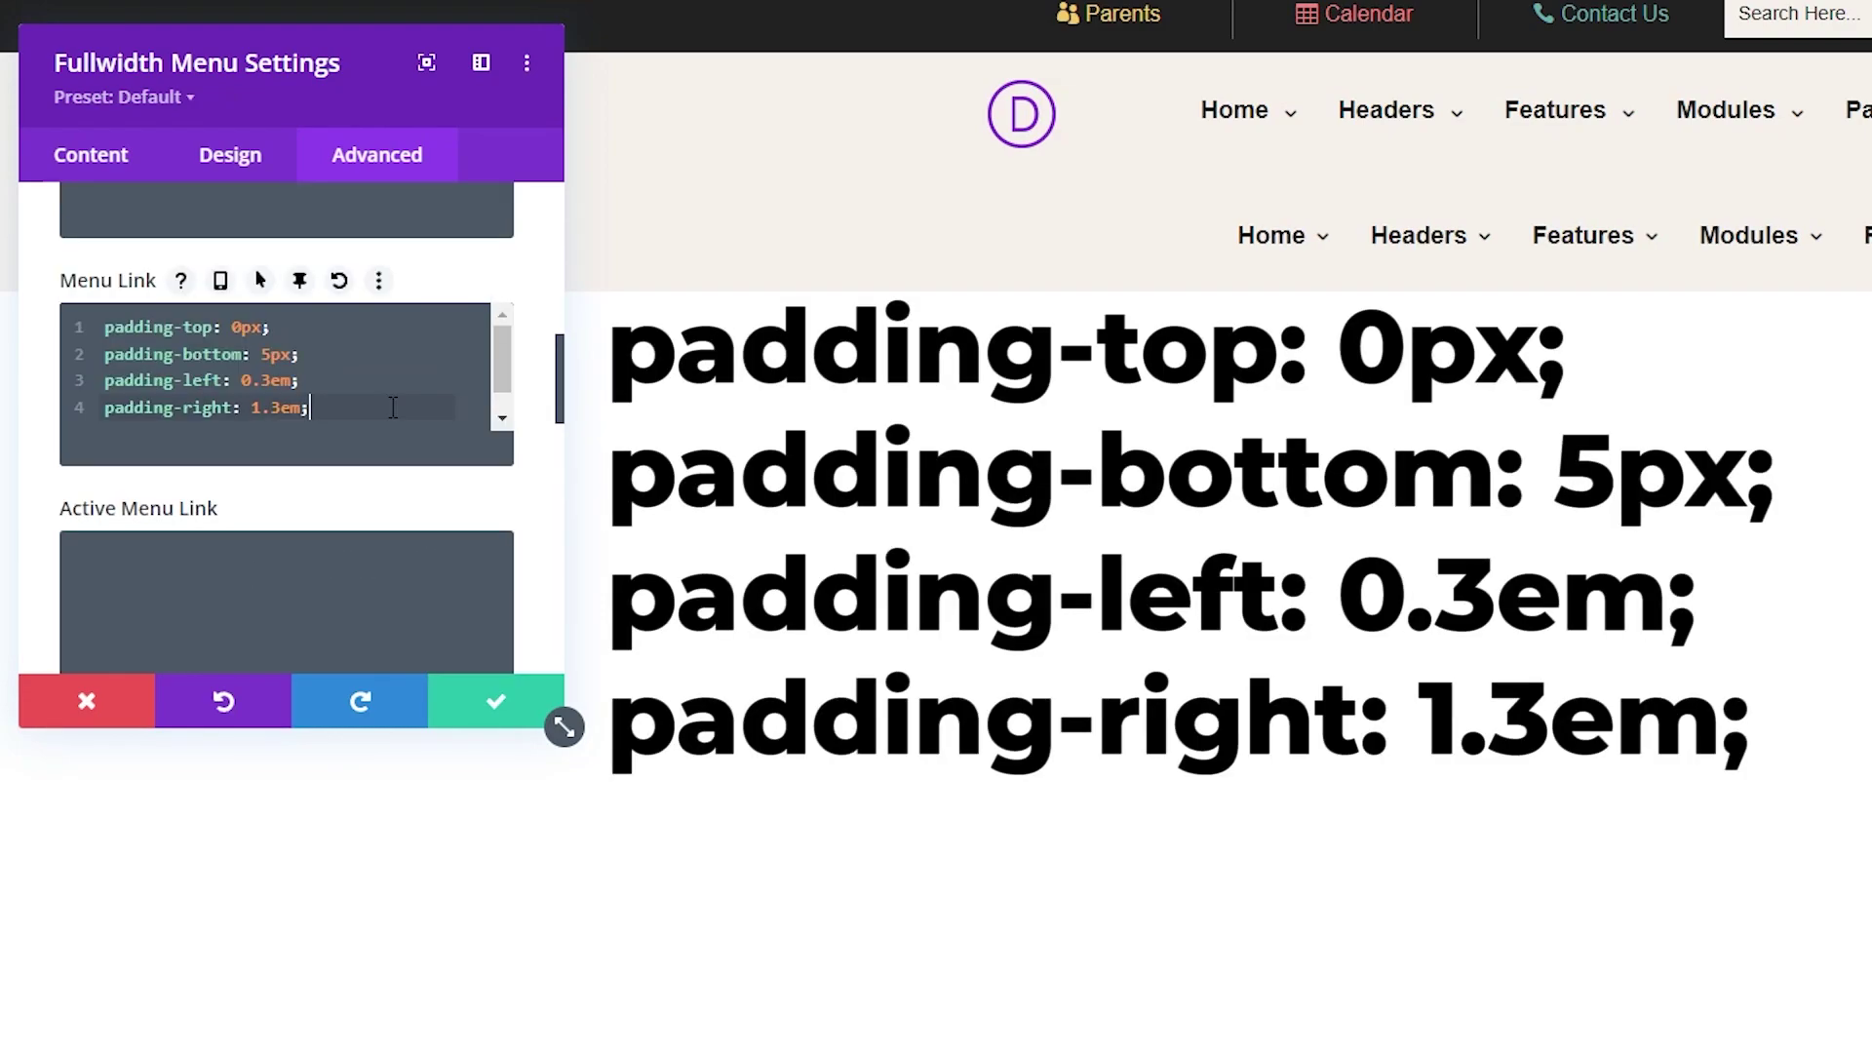
{"action": "scroll", "coordinate": [417, 437], "scroll_direction": "up", "scroll_amount": 2}
{"action": "key", "text": "Up"}
{"action": "key", "text": "Up"}
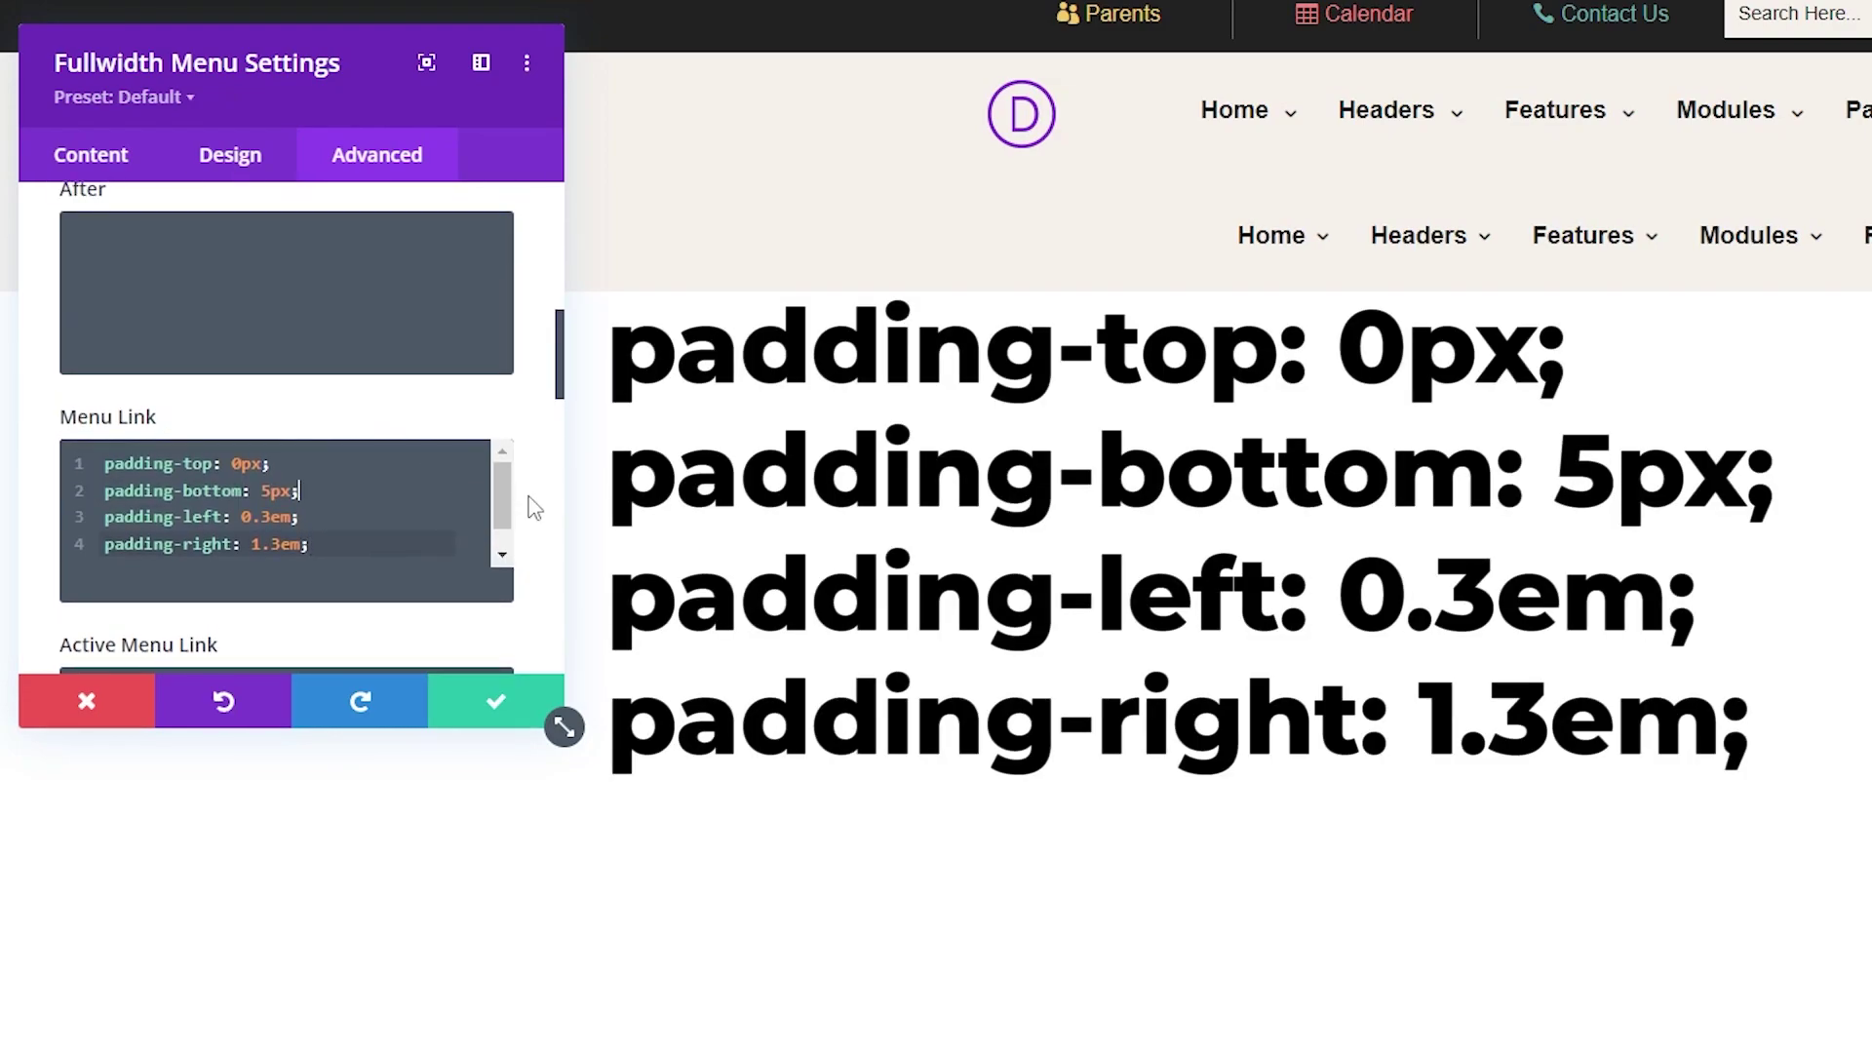
{"action": "left_click", "coordinate": [374, 463]}
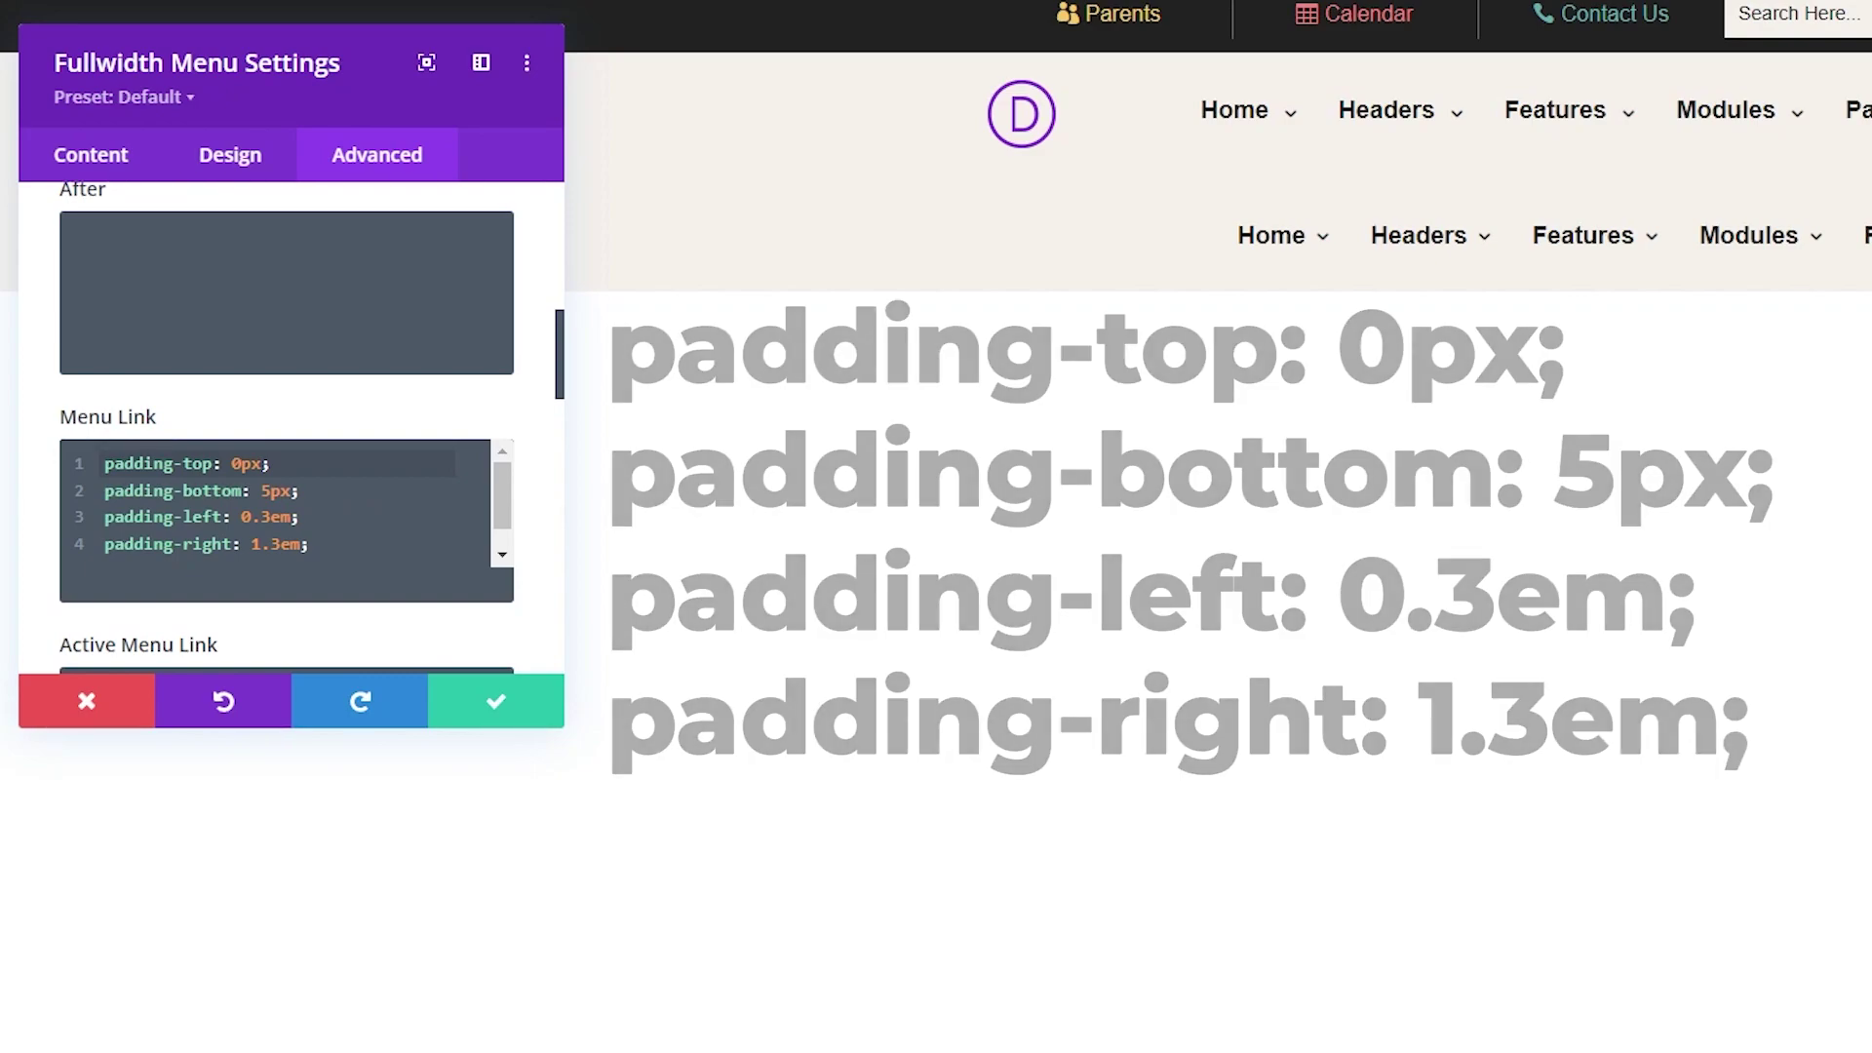
Set the fullwidth menu's top and bottom padding to 10px and save its settings.
{"action": "left_click", "coordinate": [239, 158]}
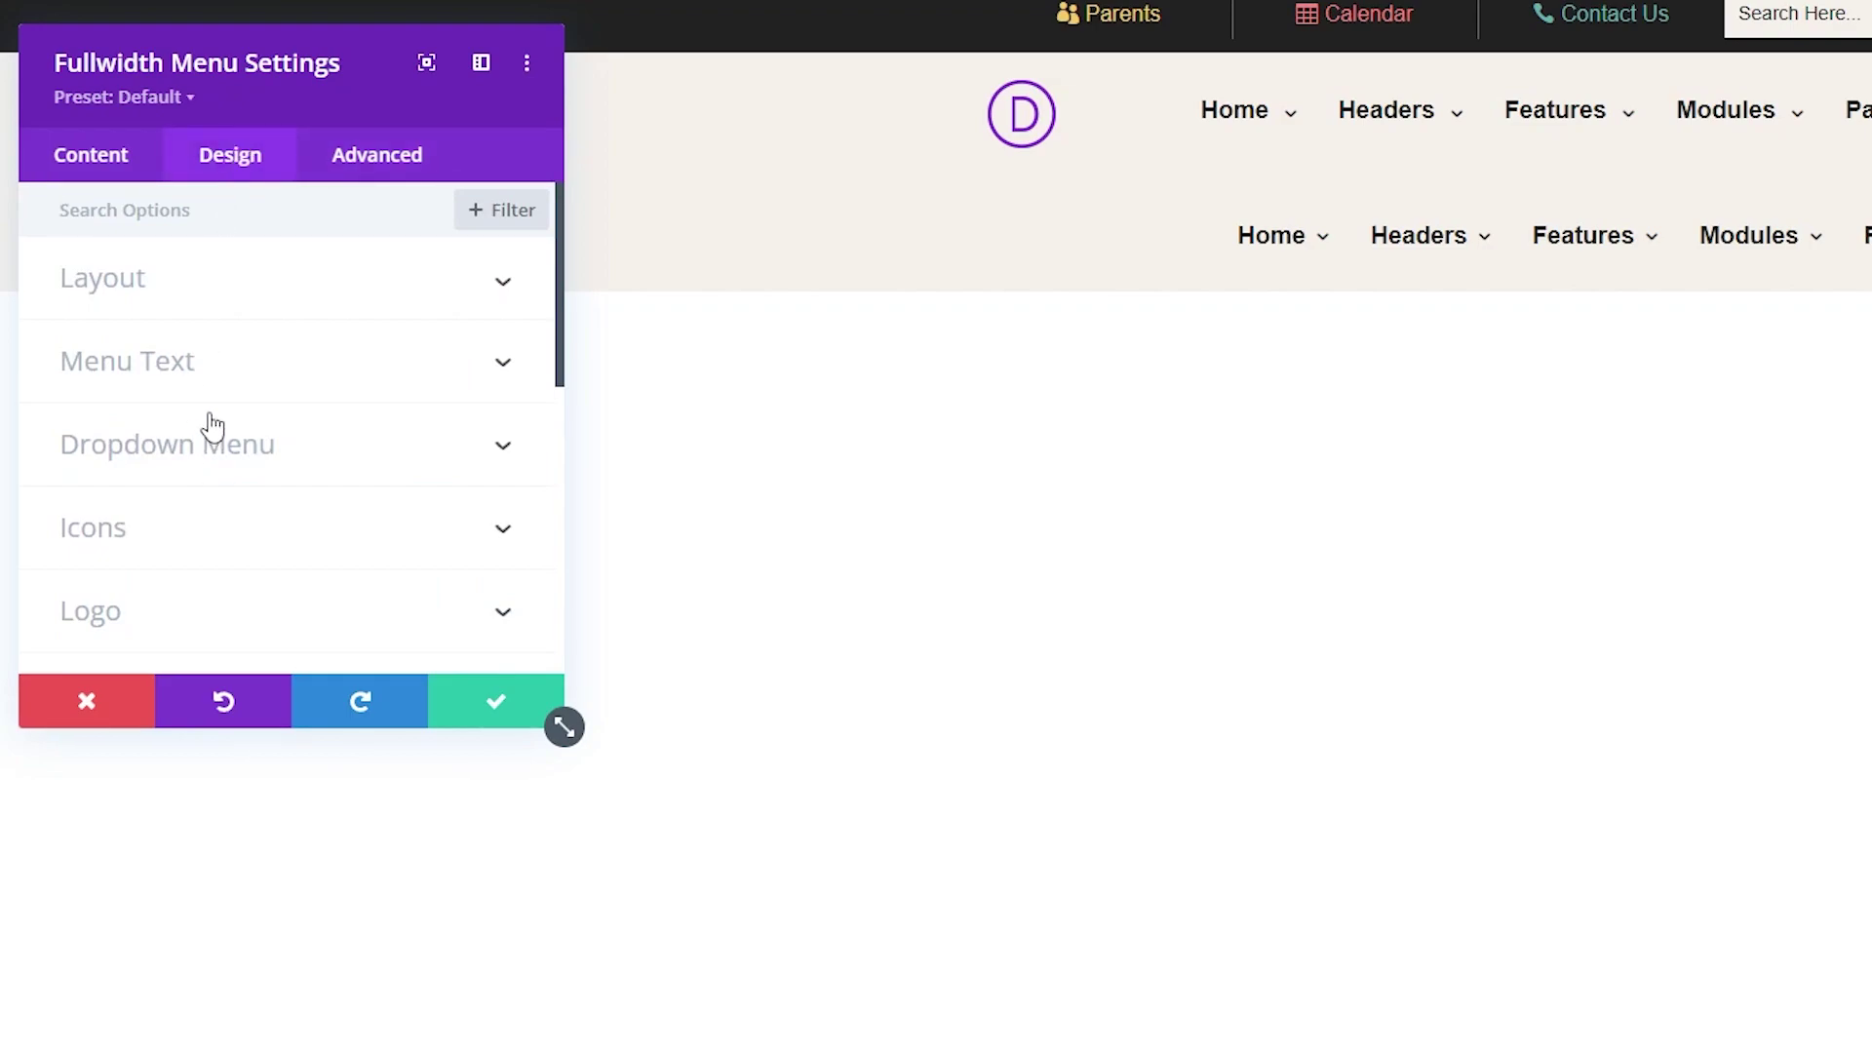
{"action": "scroll", "coordinate": [161, 395], "scroll_direction": "down", "scroll_amount": 3}
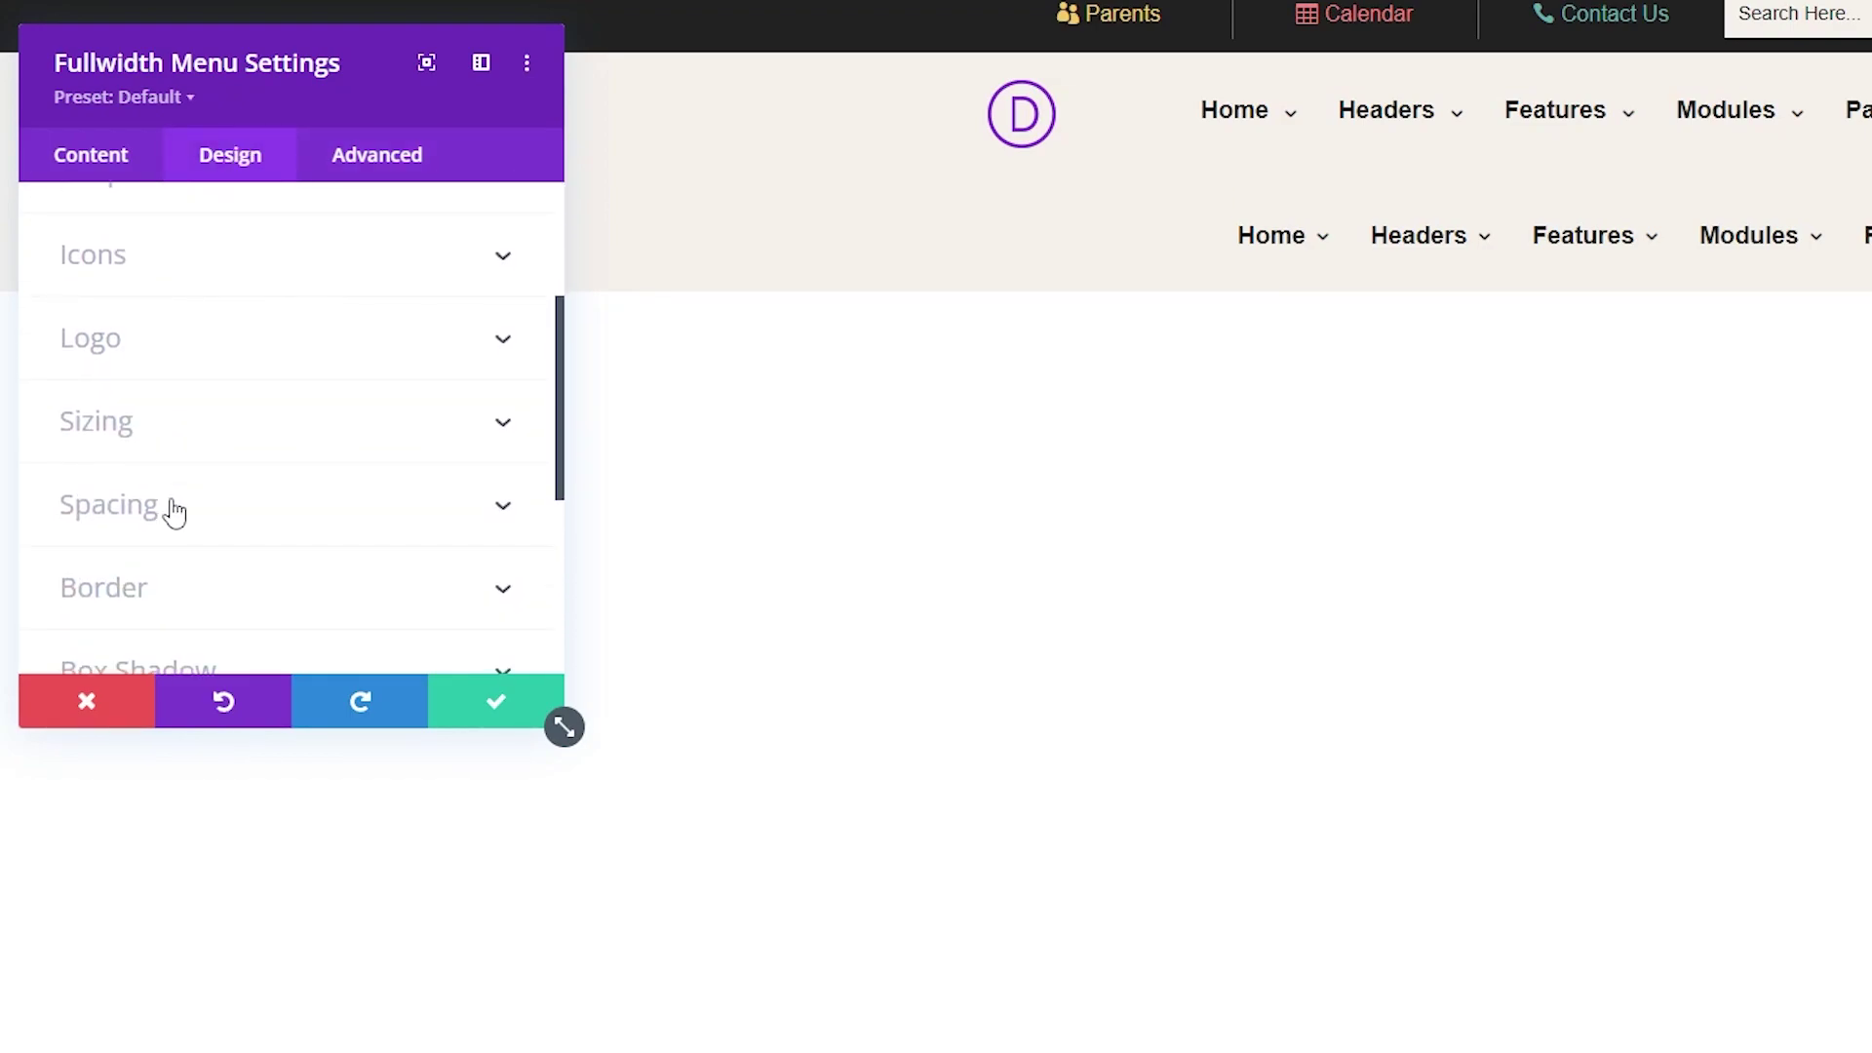
{"action": "left_click", "coordinate": [173, 511]}
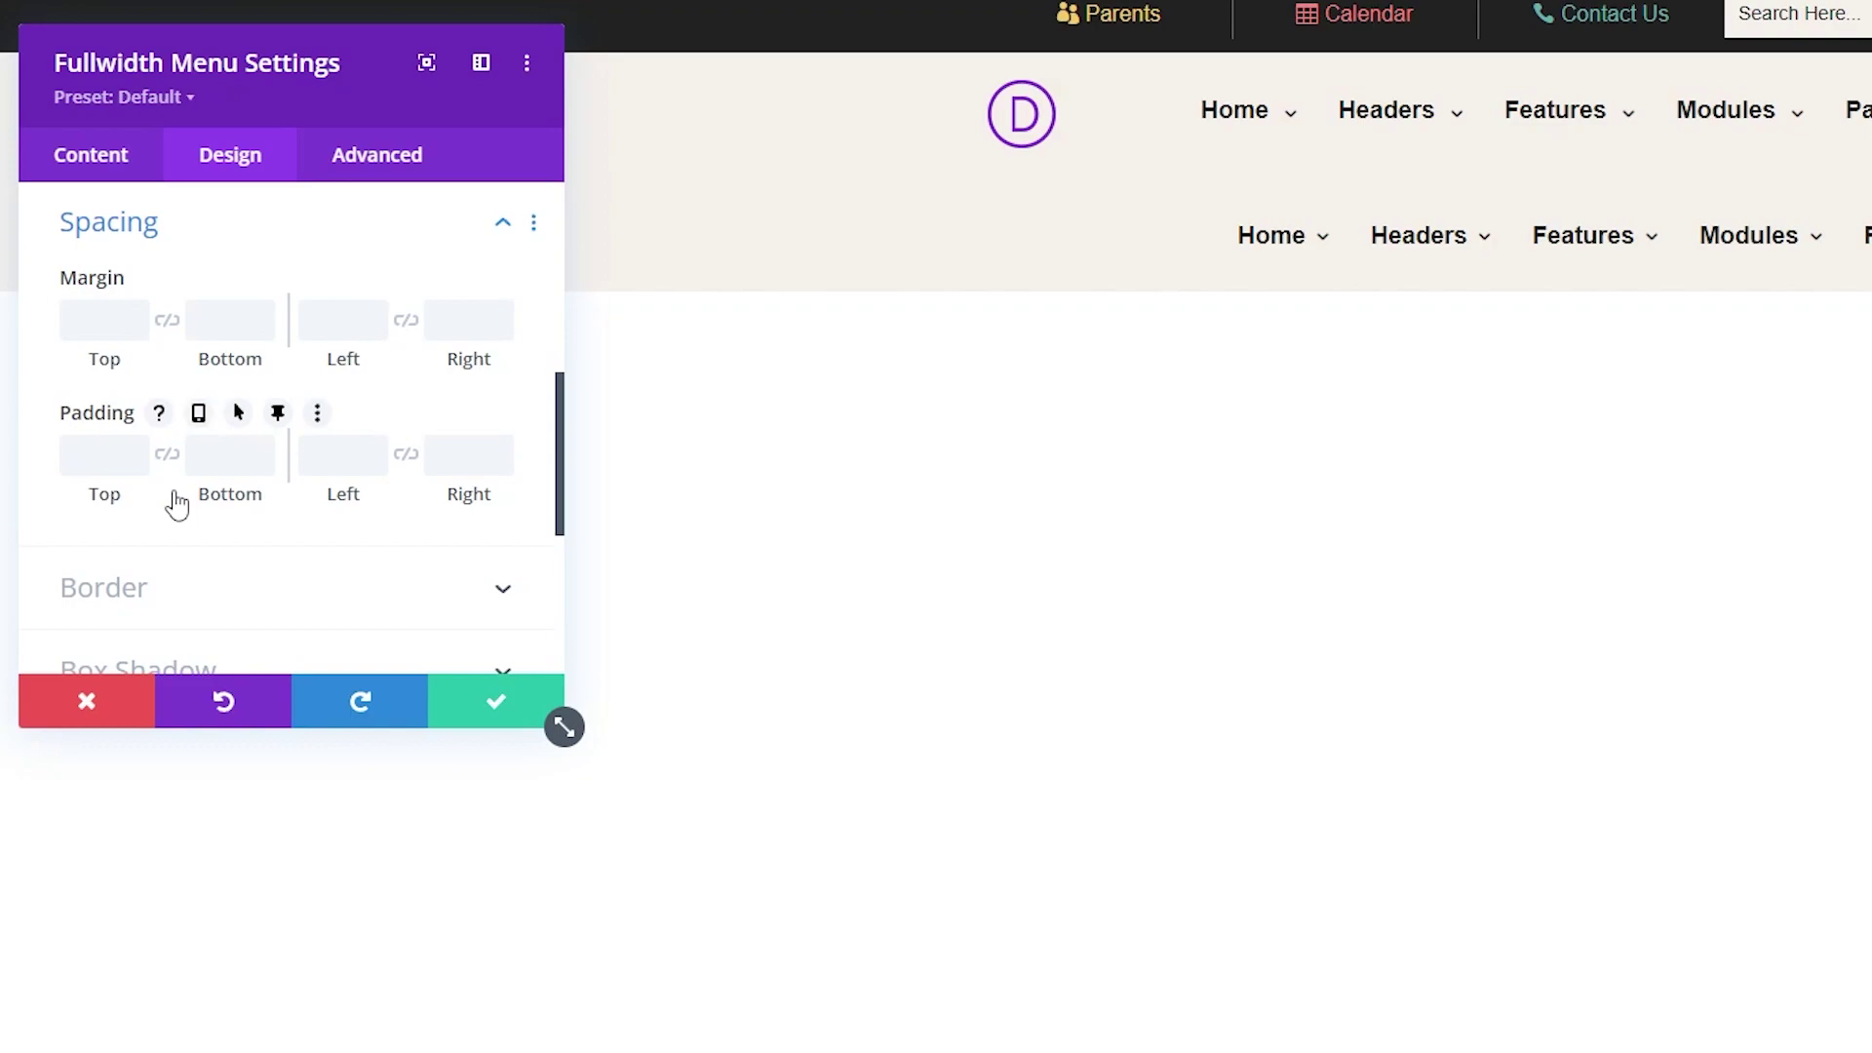
{"action": "left_click", "coordinate": [94, 461]}
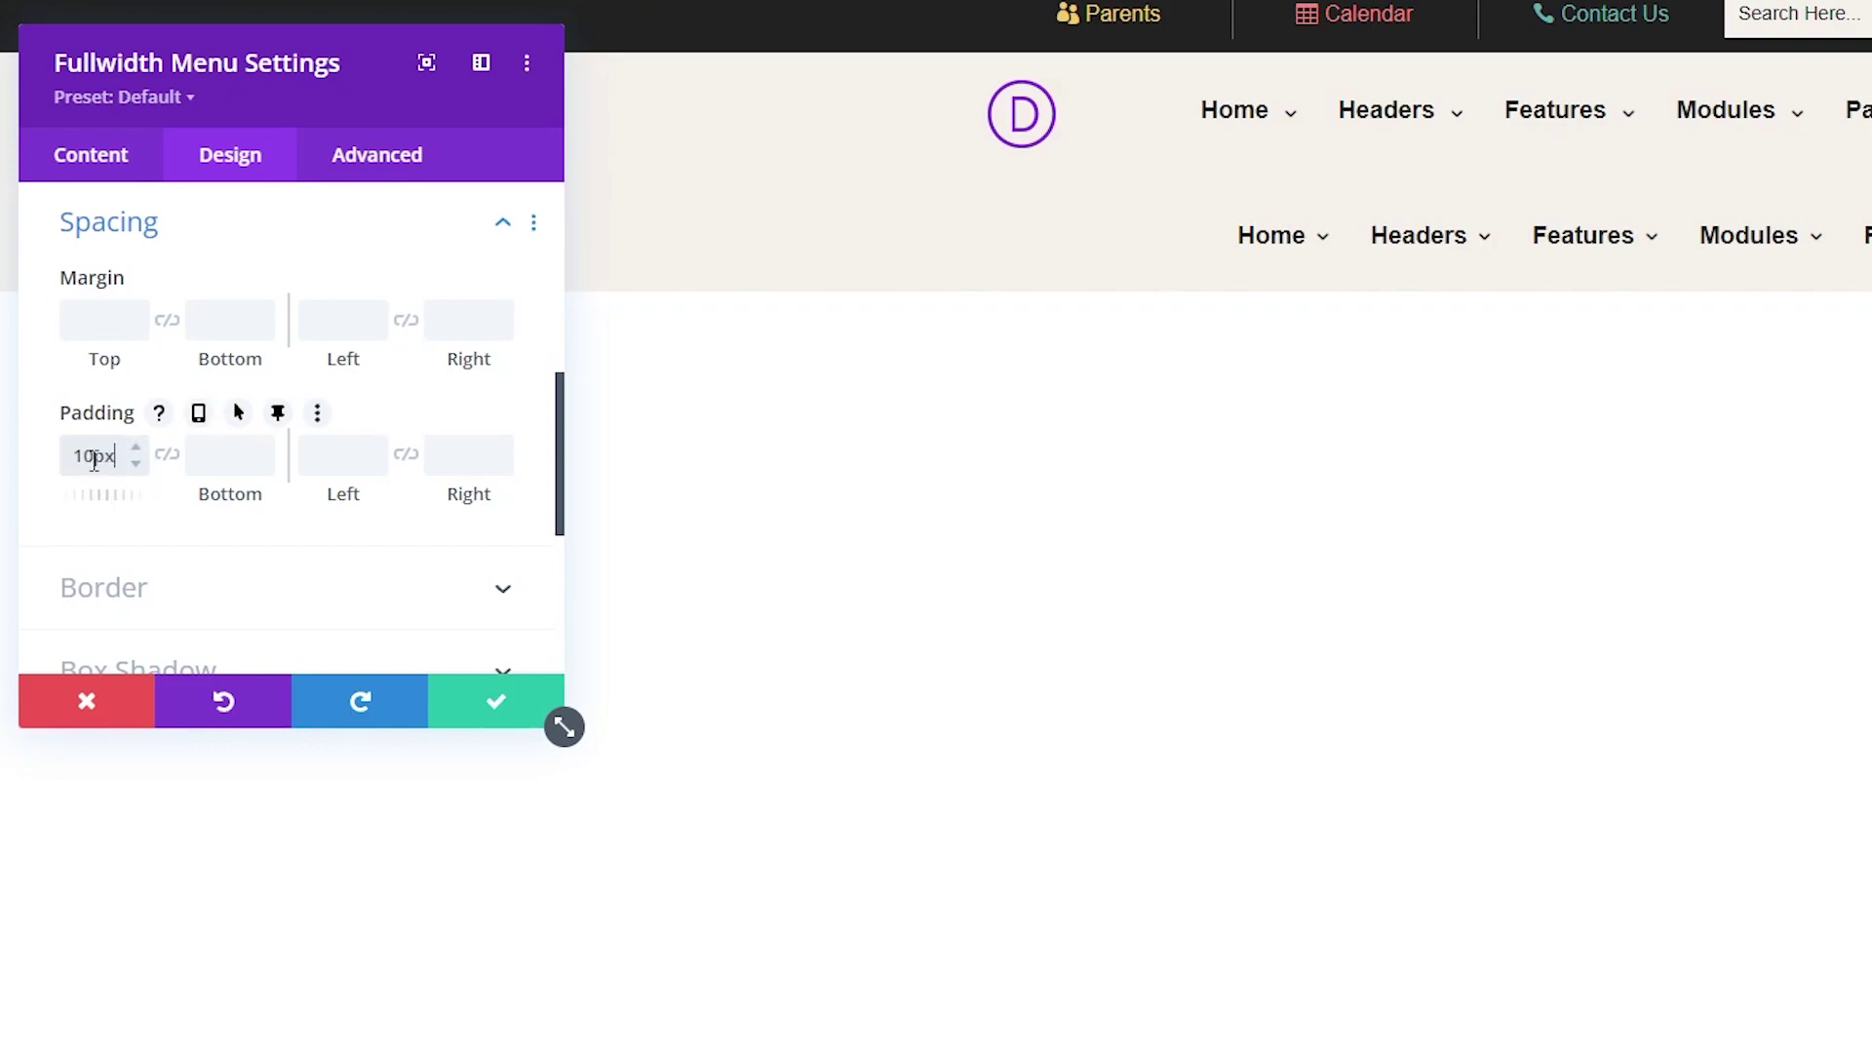
{"action": "key", "text": "Tab"}
{"action": "type", "text": "10"}
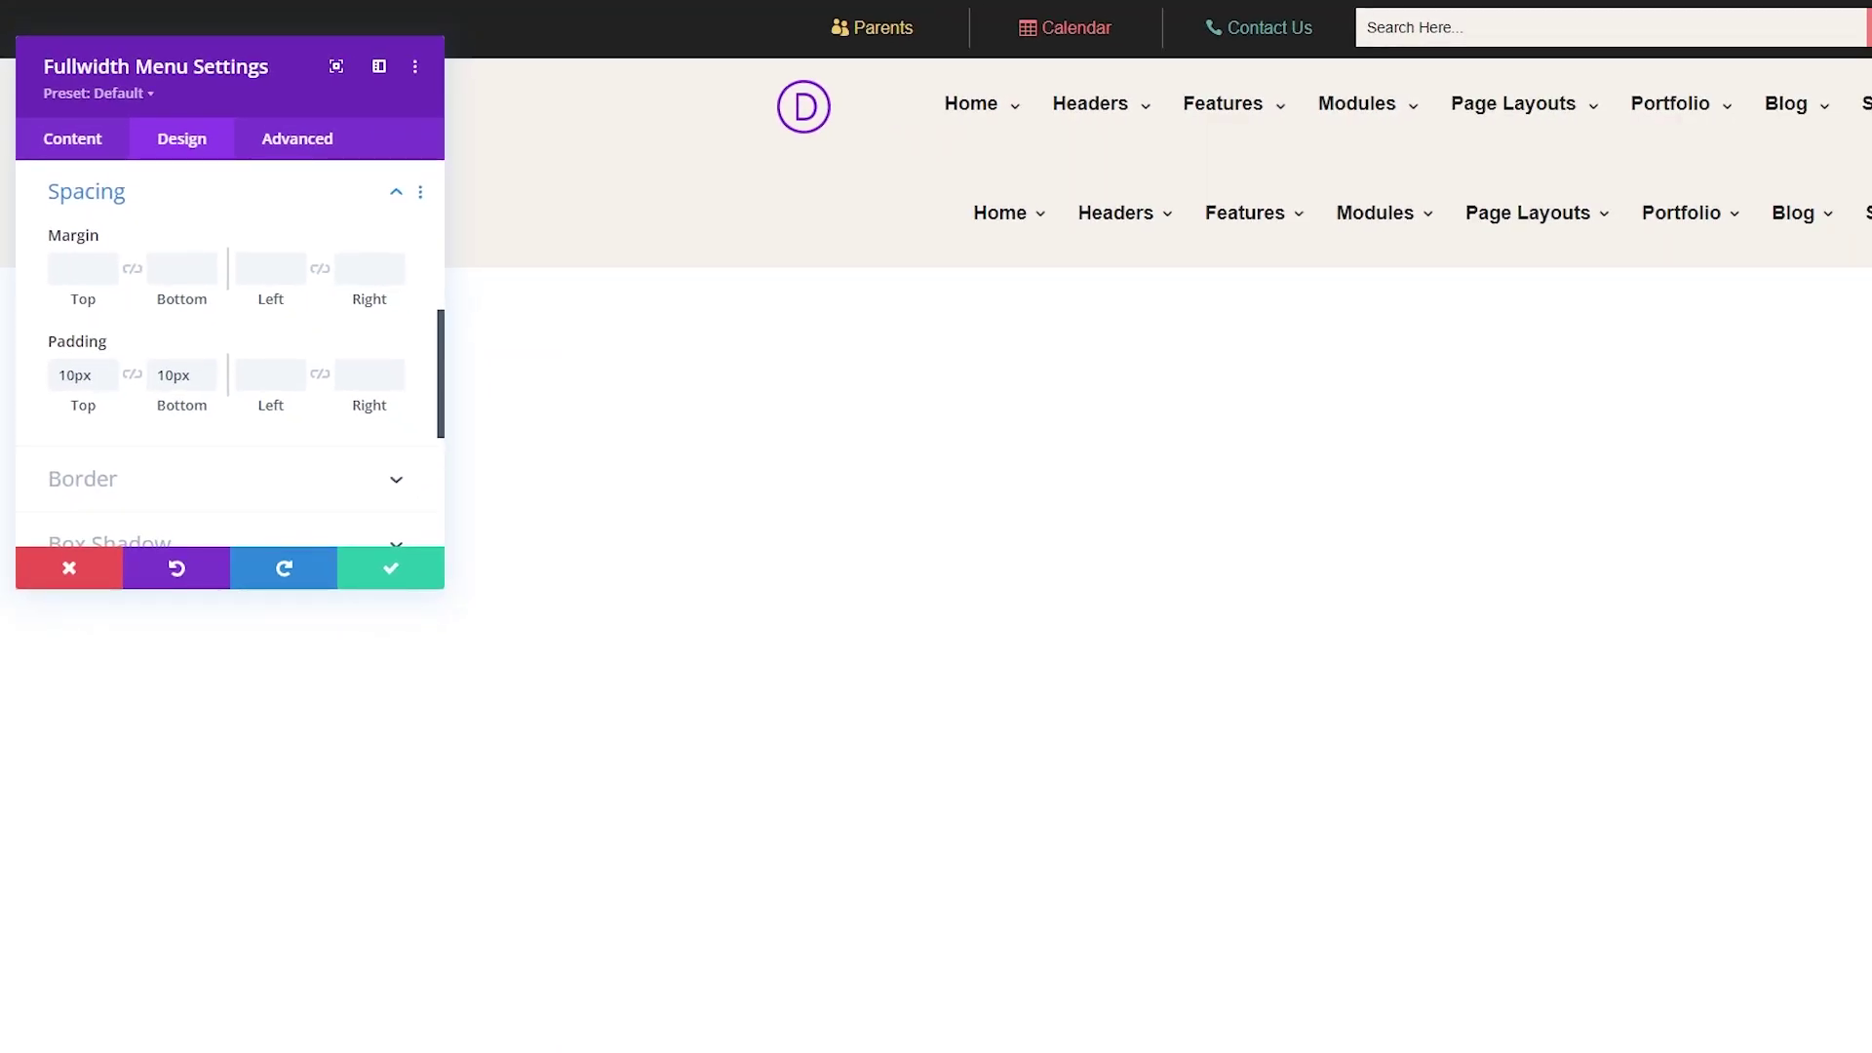
{"action": "left_click", "coordinate": [437, 580]}
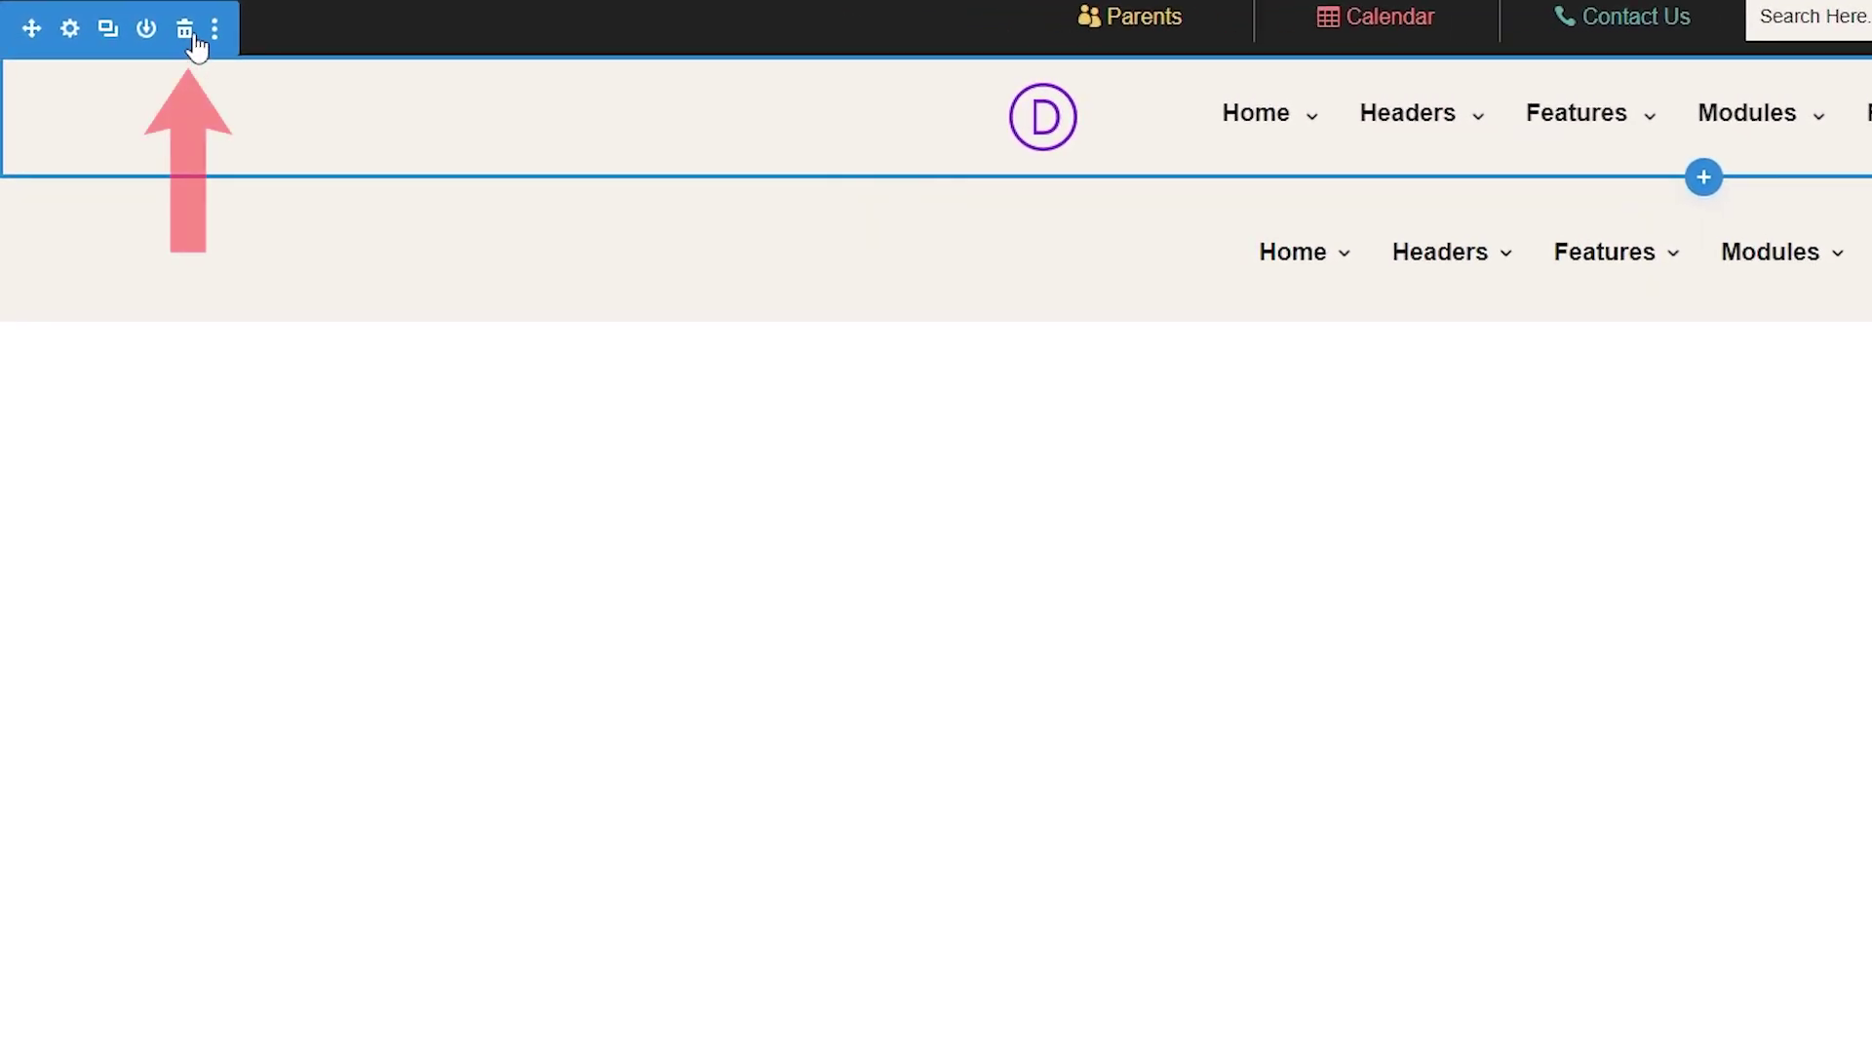
Delete the old D-logo menu and open the remaining fullwidth menu's settings.
{"action": "left_click", "coordinate": [194, 39]}
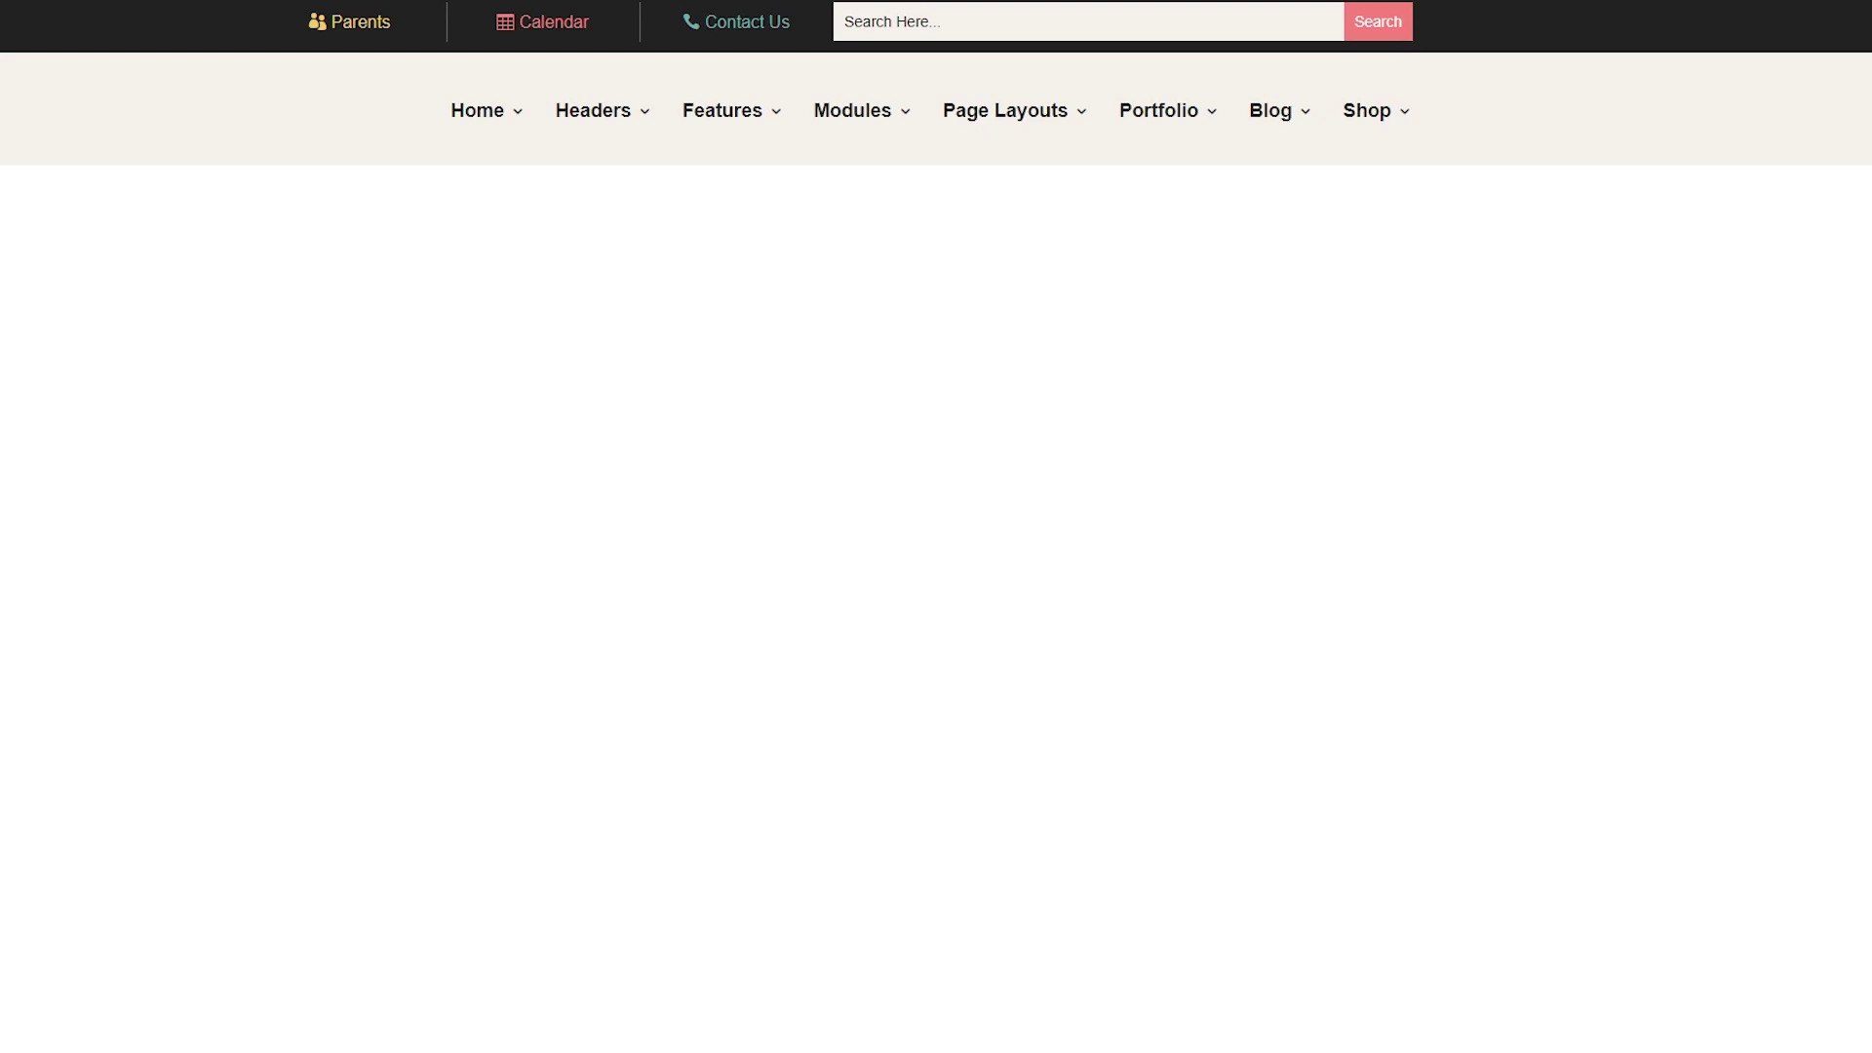
{"action": "left_click", "coordinate": [903, 69]}
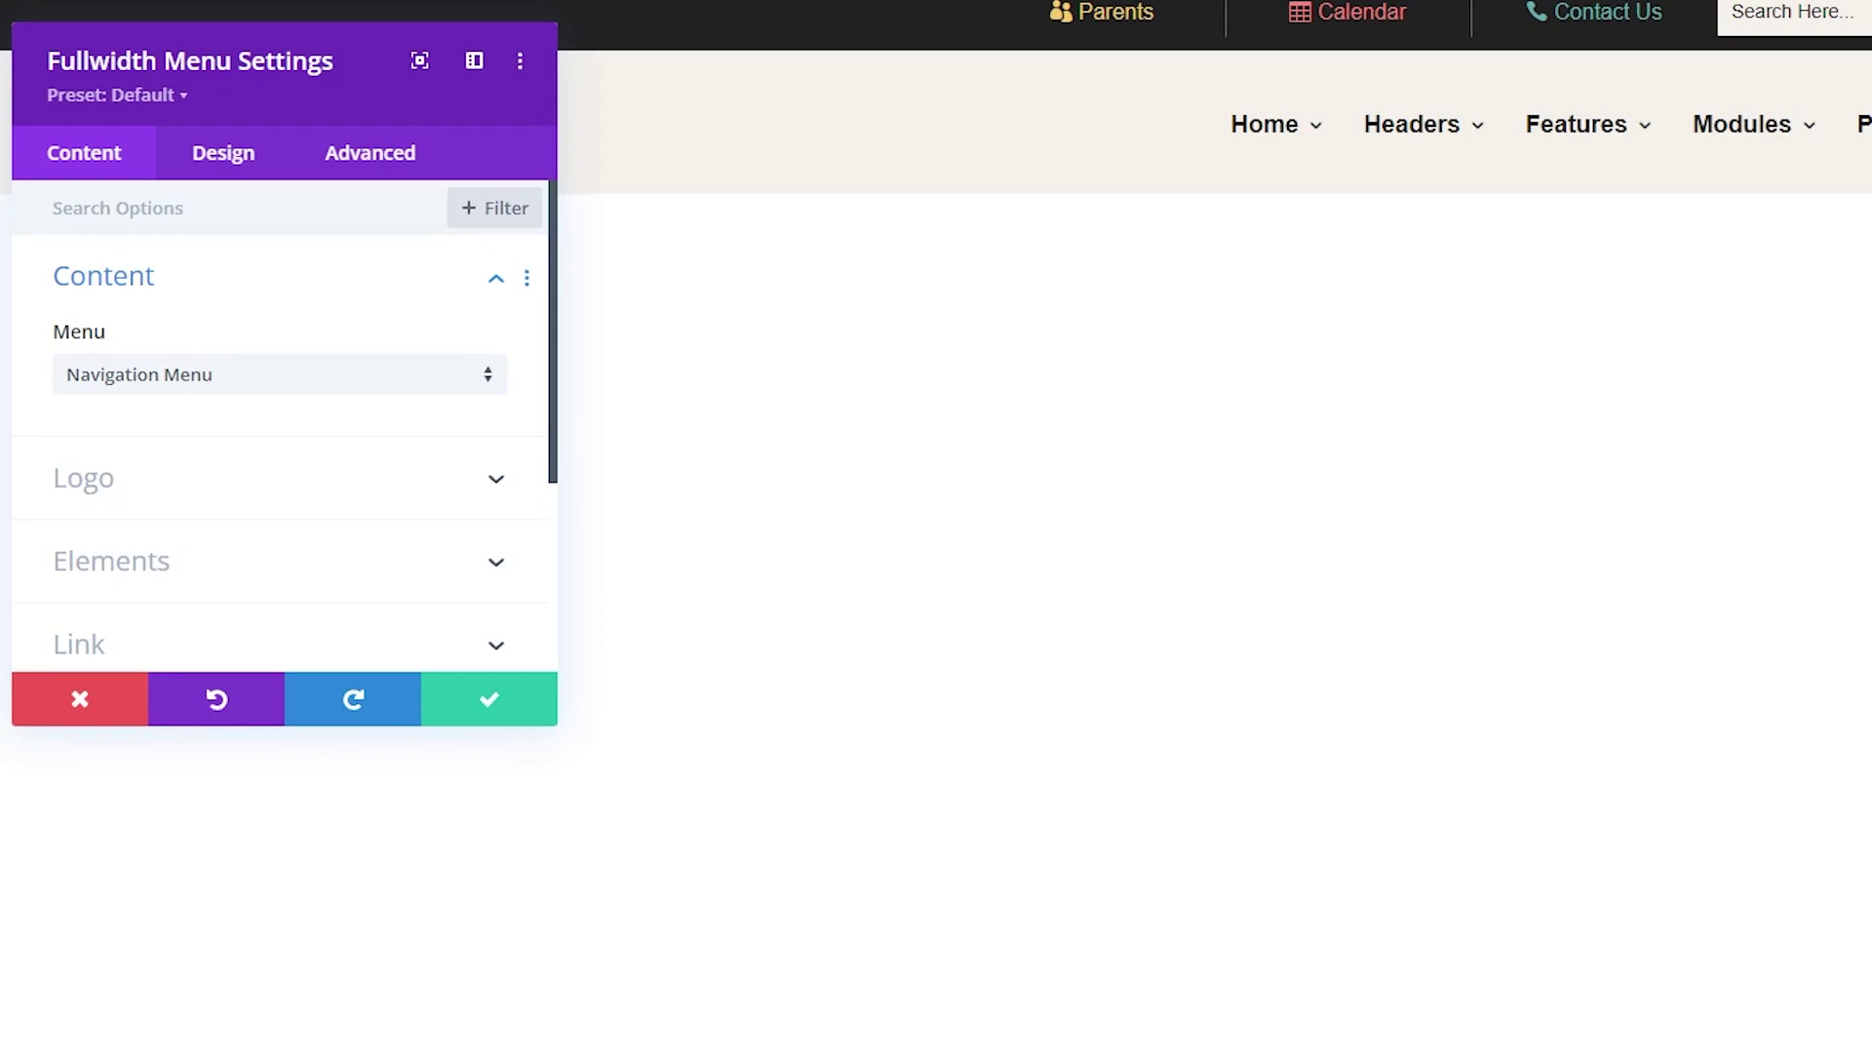
Set the menu logo to the DIVI HIGH SCHOOL text logo image.
{"action": "left_click", "coordinate": [196, 478]}
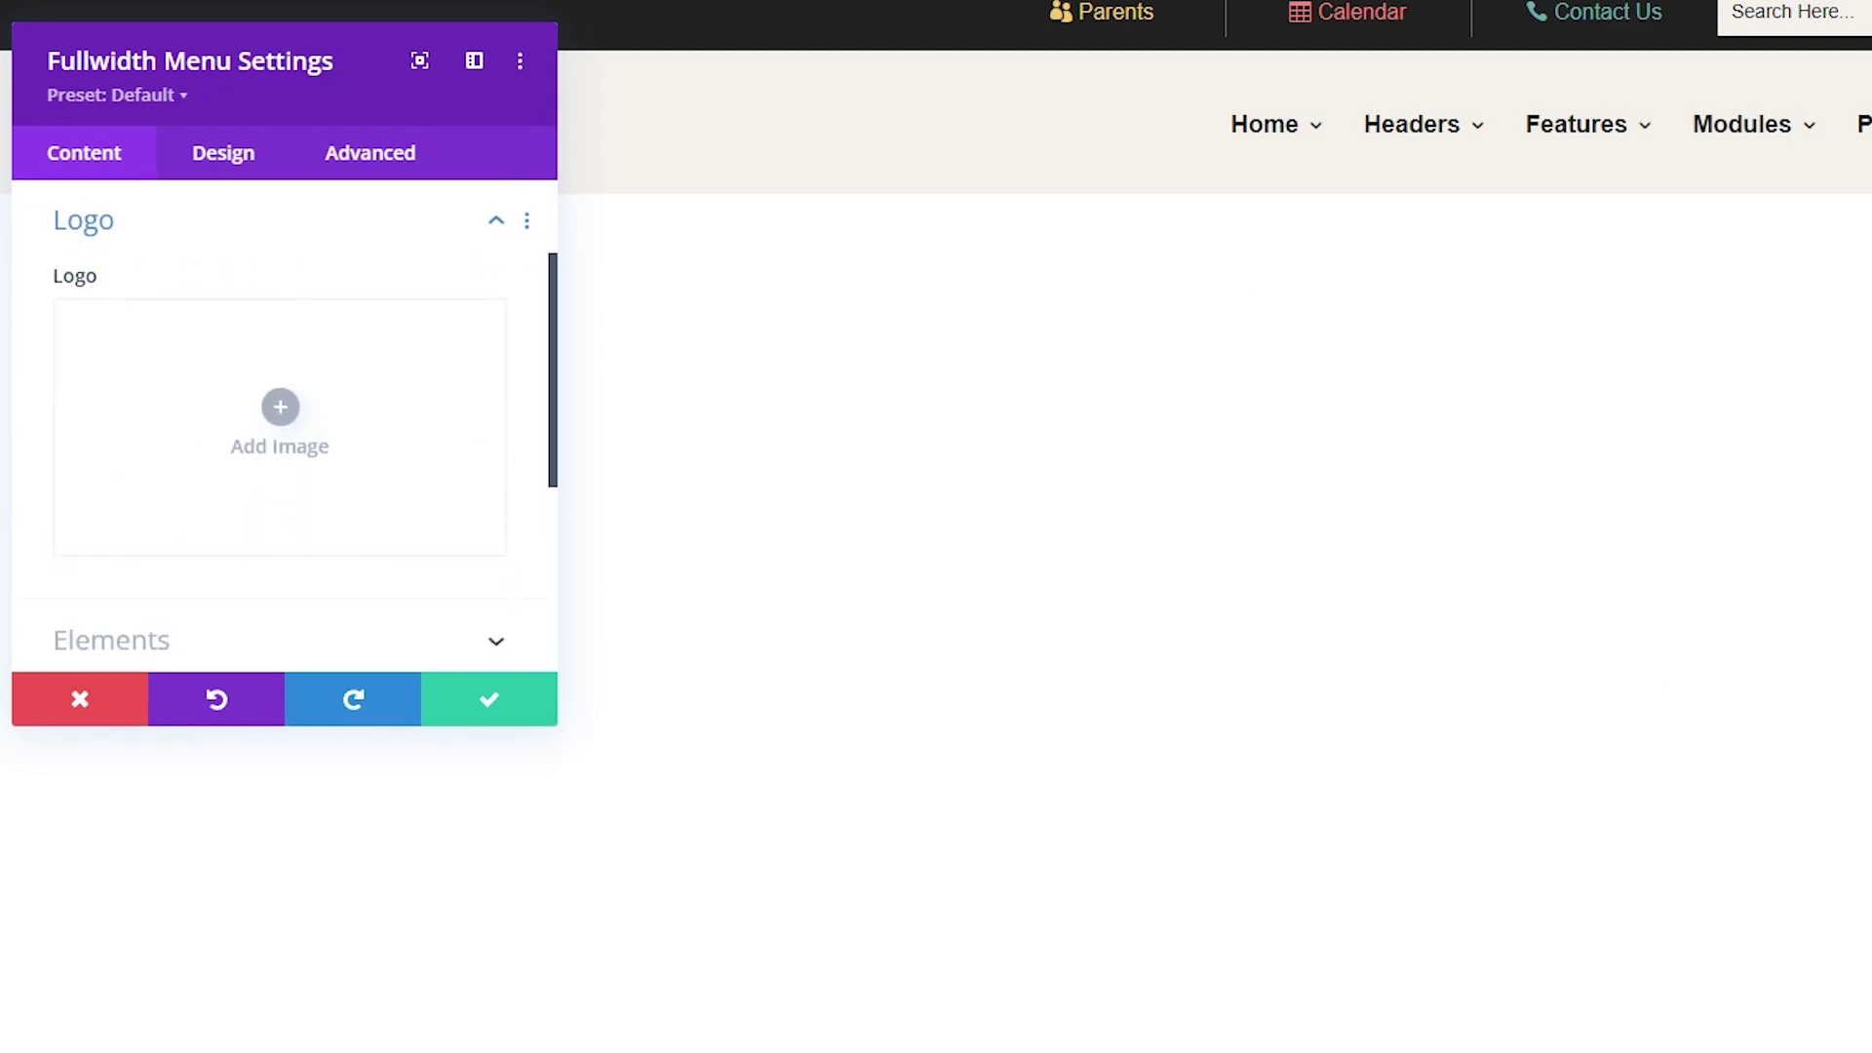
{"action": "left_click", "coordinate": [280, 407]}
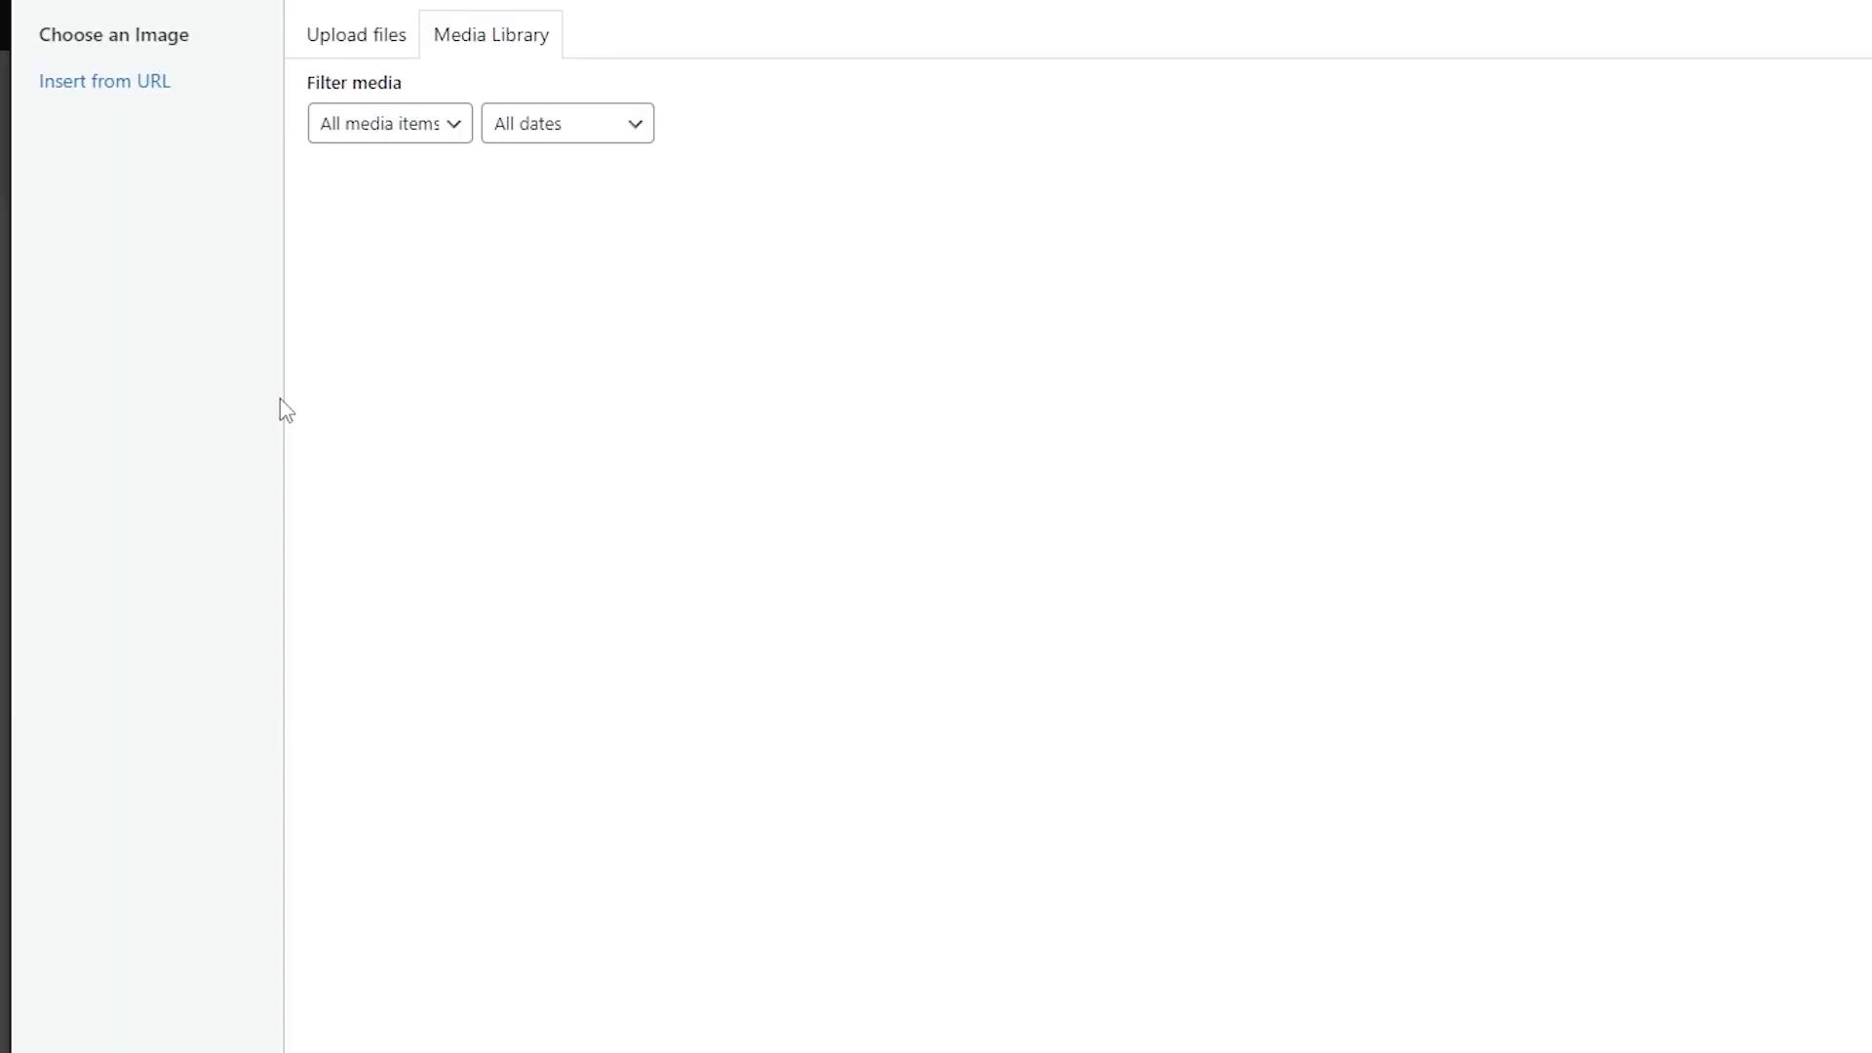
{"action": "left_click", "coordinate": [398, 305]}
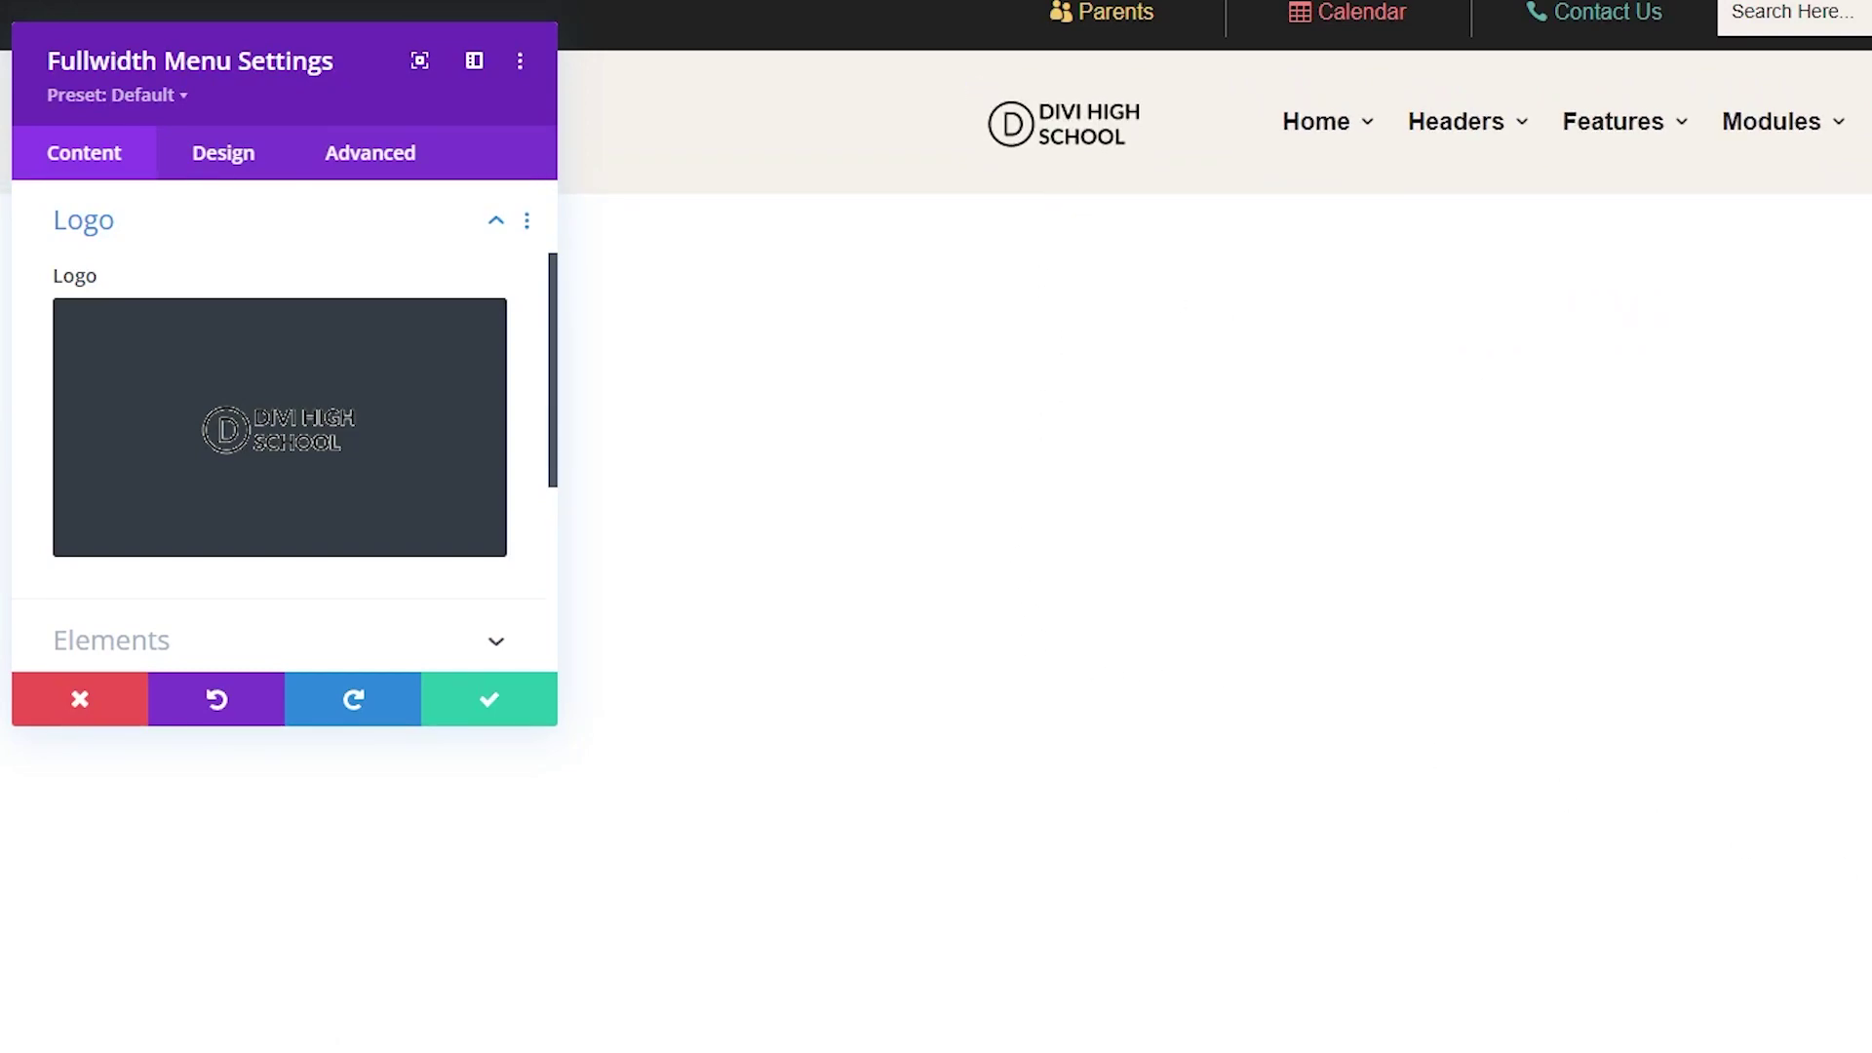
Enable responsive logo options and use the round D icon as the phone logo.
{"action": "left_click", "coordinate": [160, 276]}
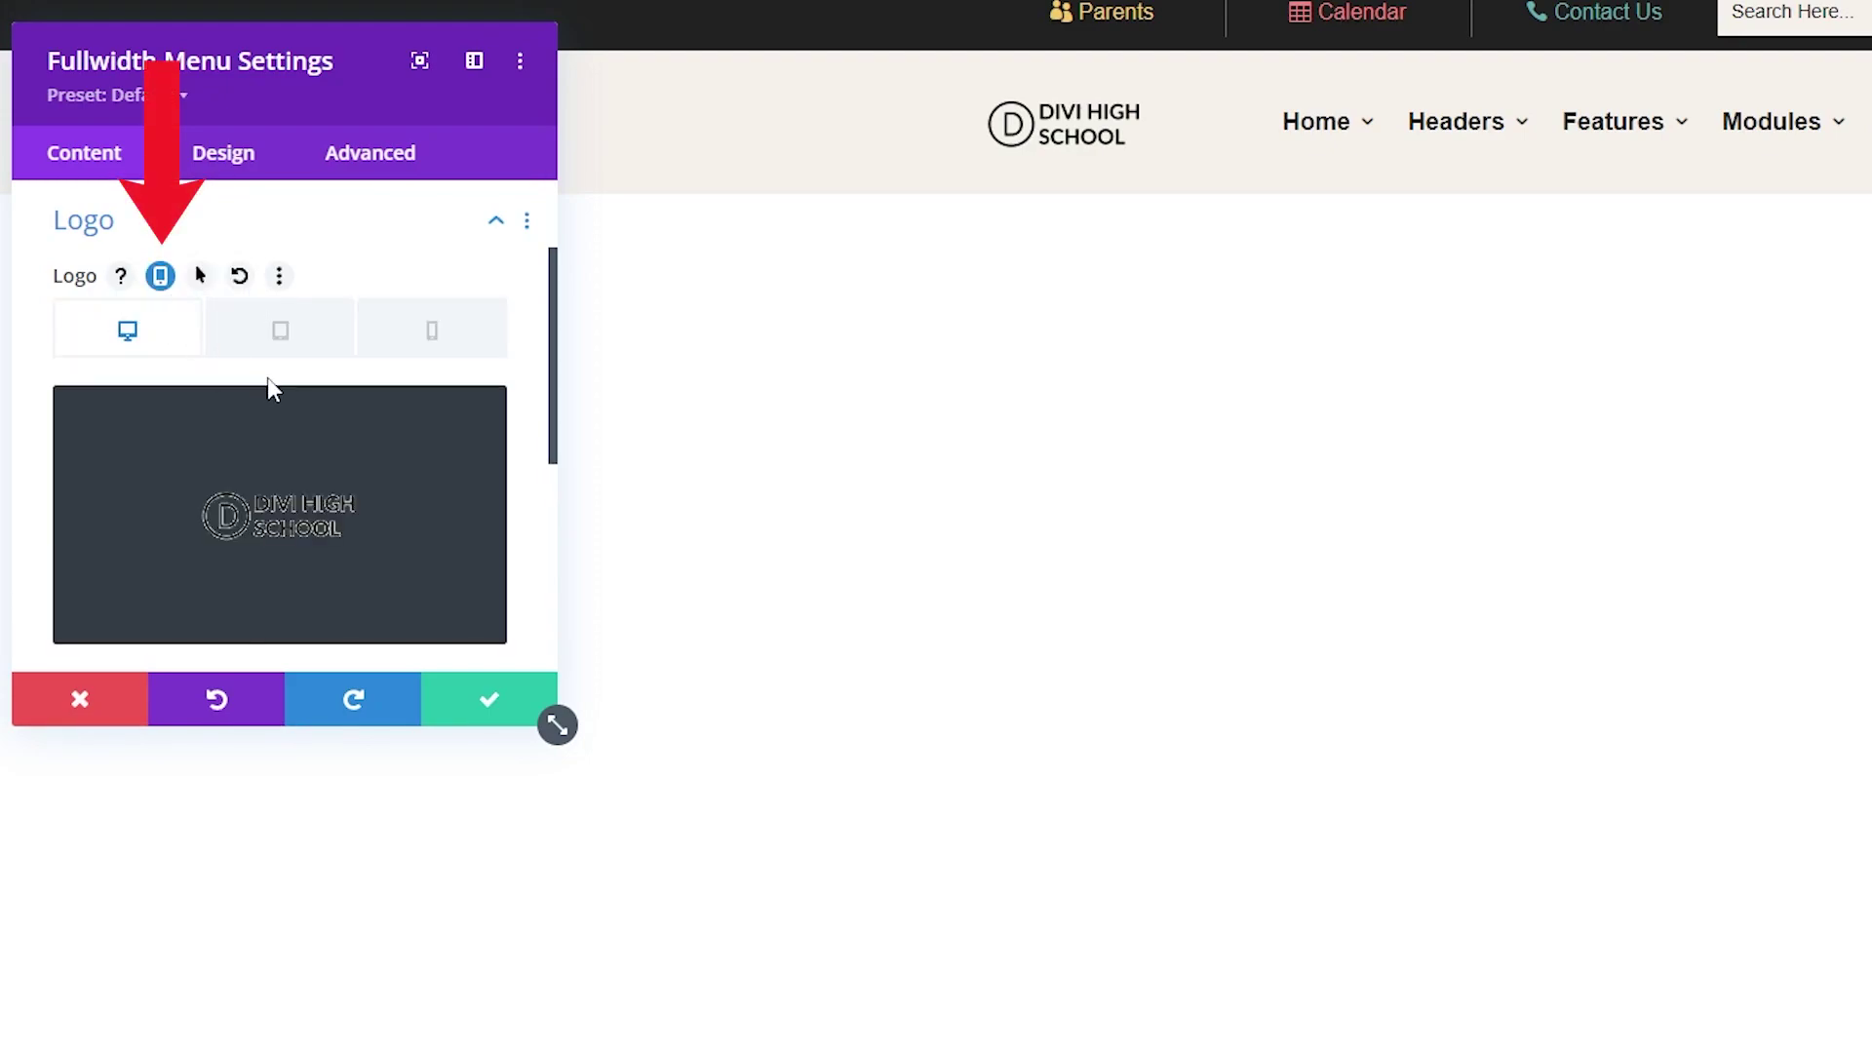
{"action": "left_click", "coordinate": [432, 330]}
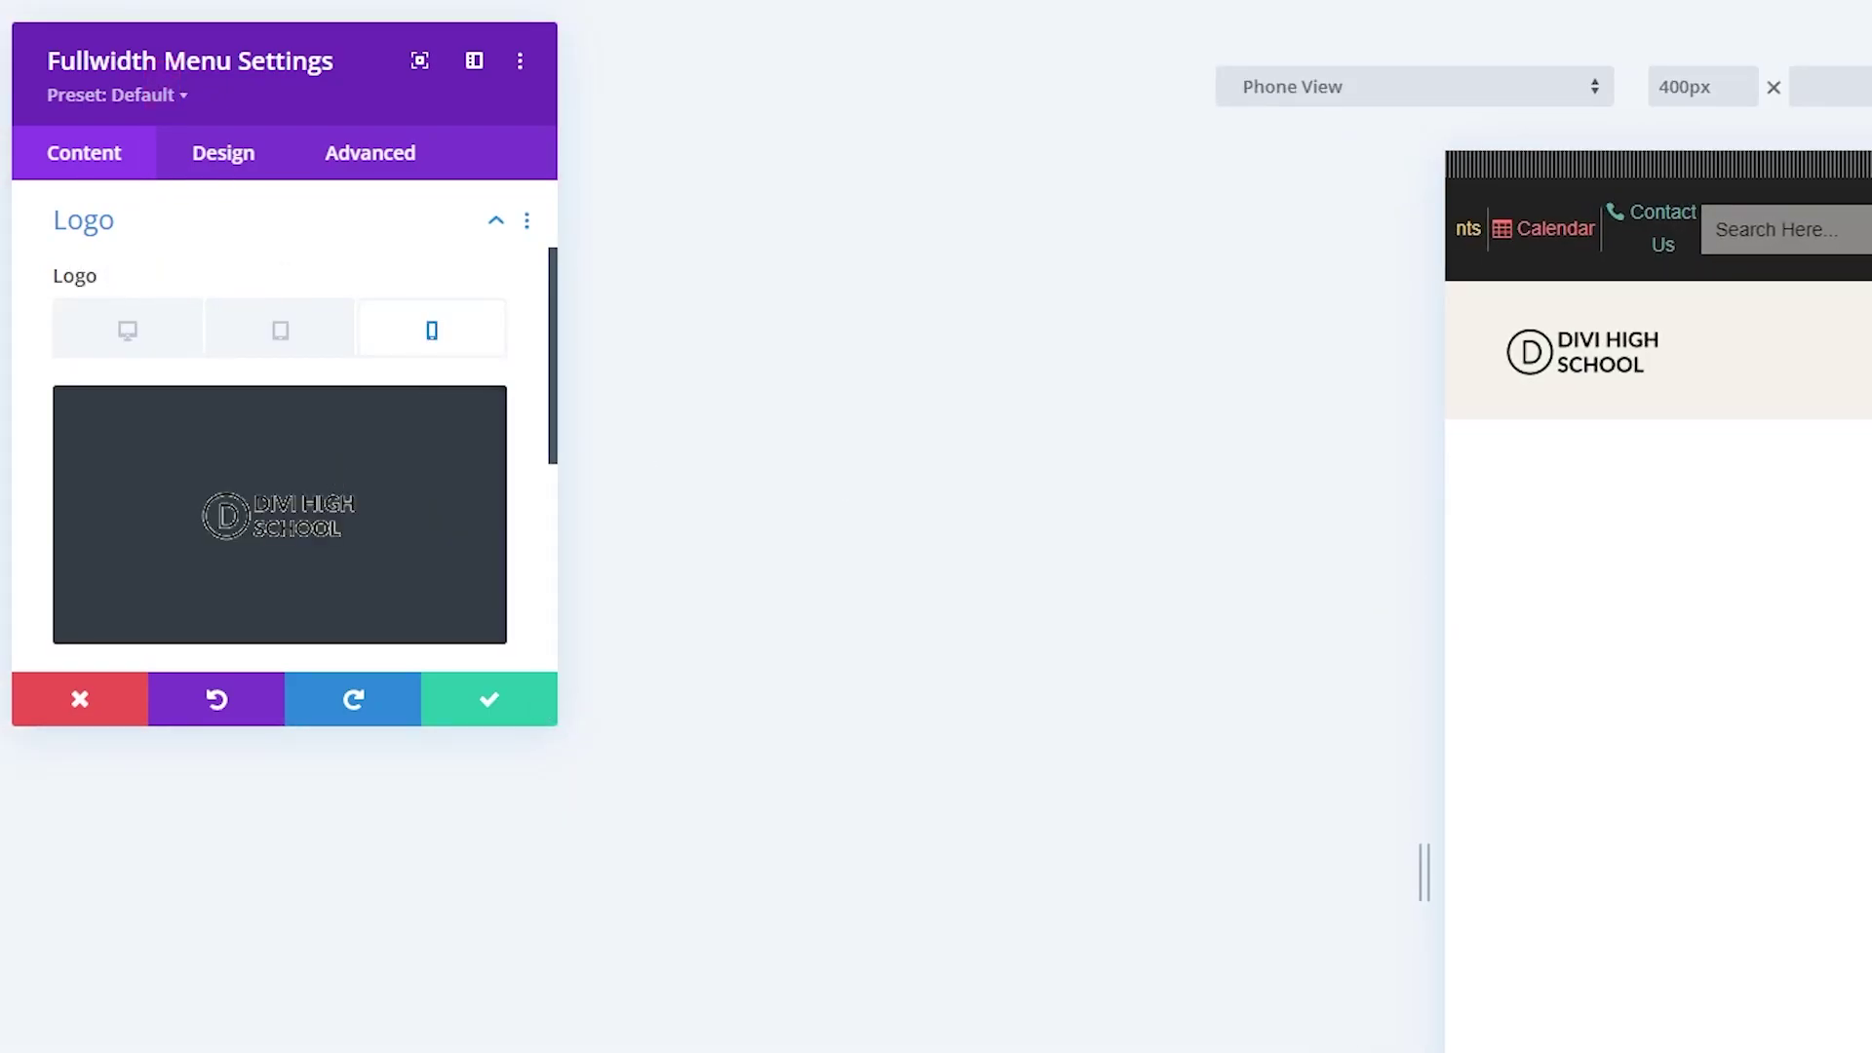
{"action": "left_click", "coordinate": [430, 424]}
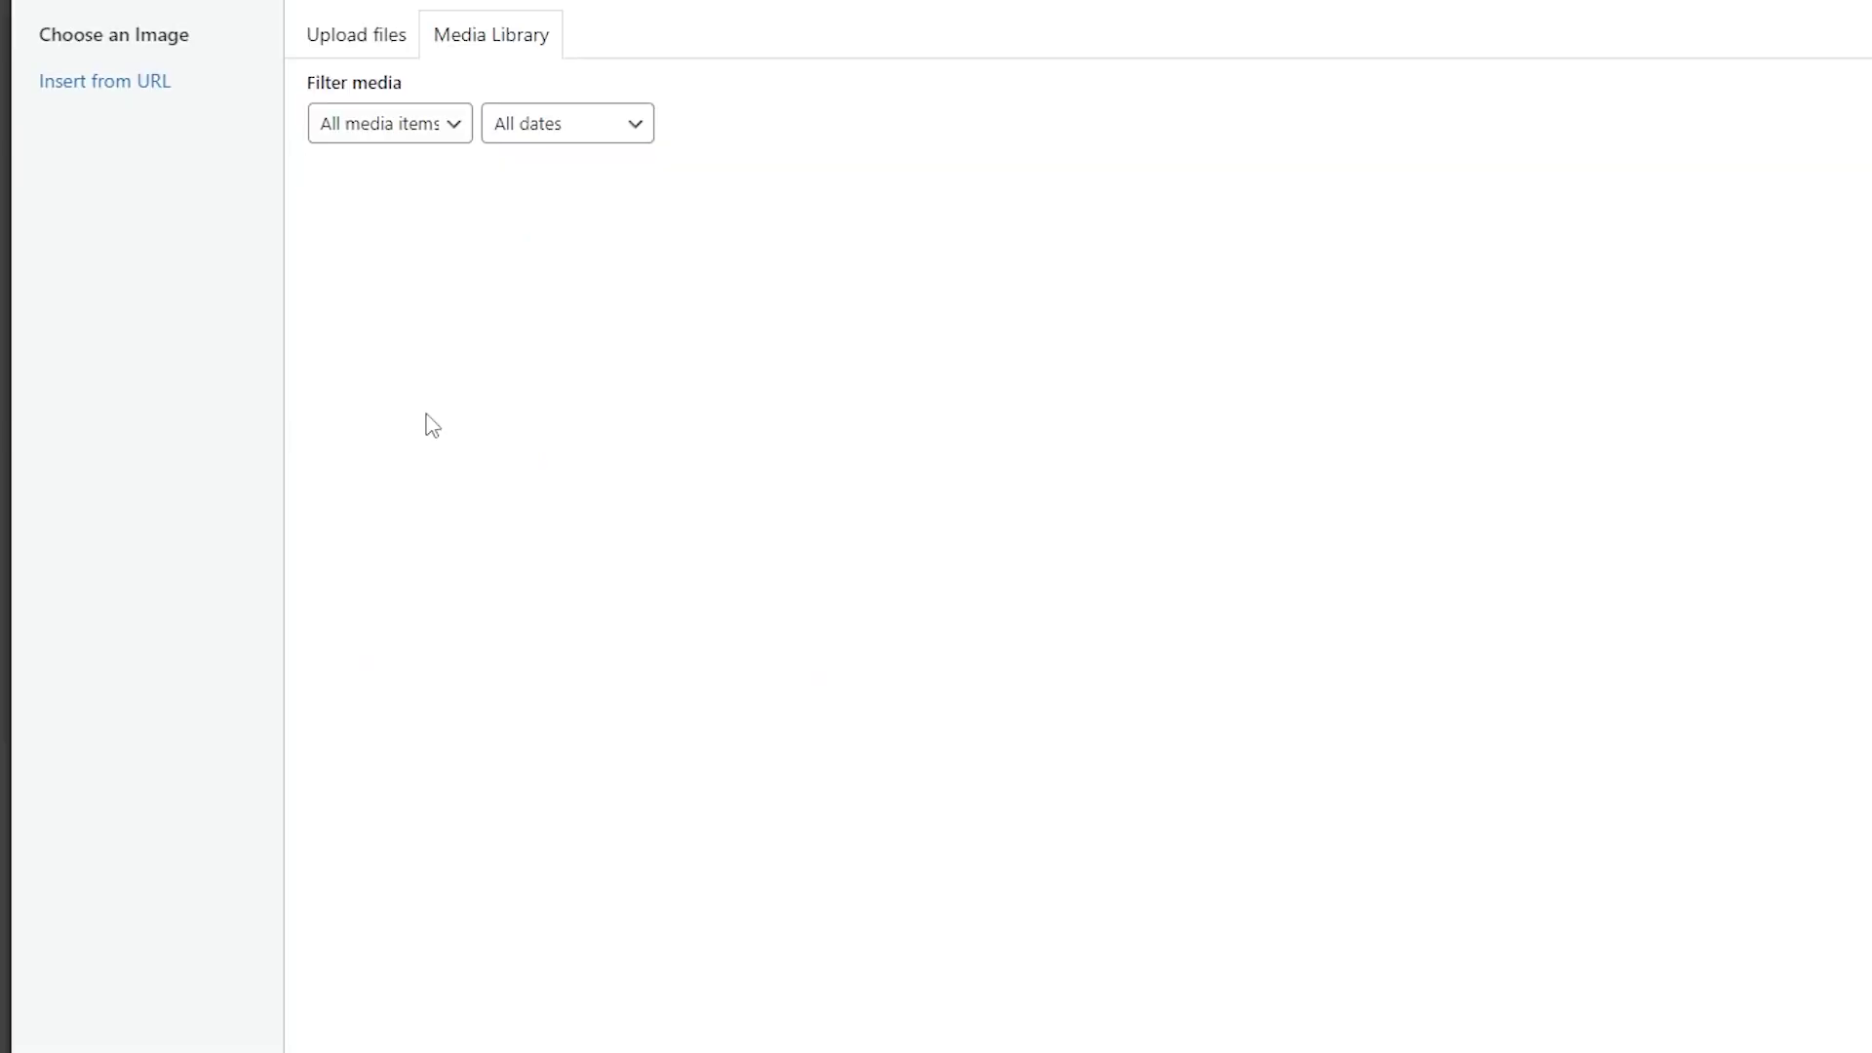
{"action": "left_click", "coordinate": [817, 261]}
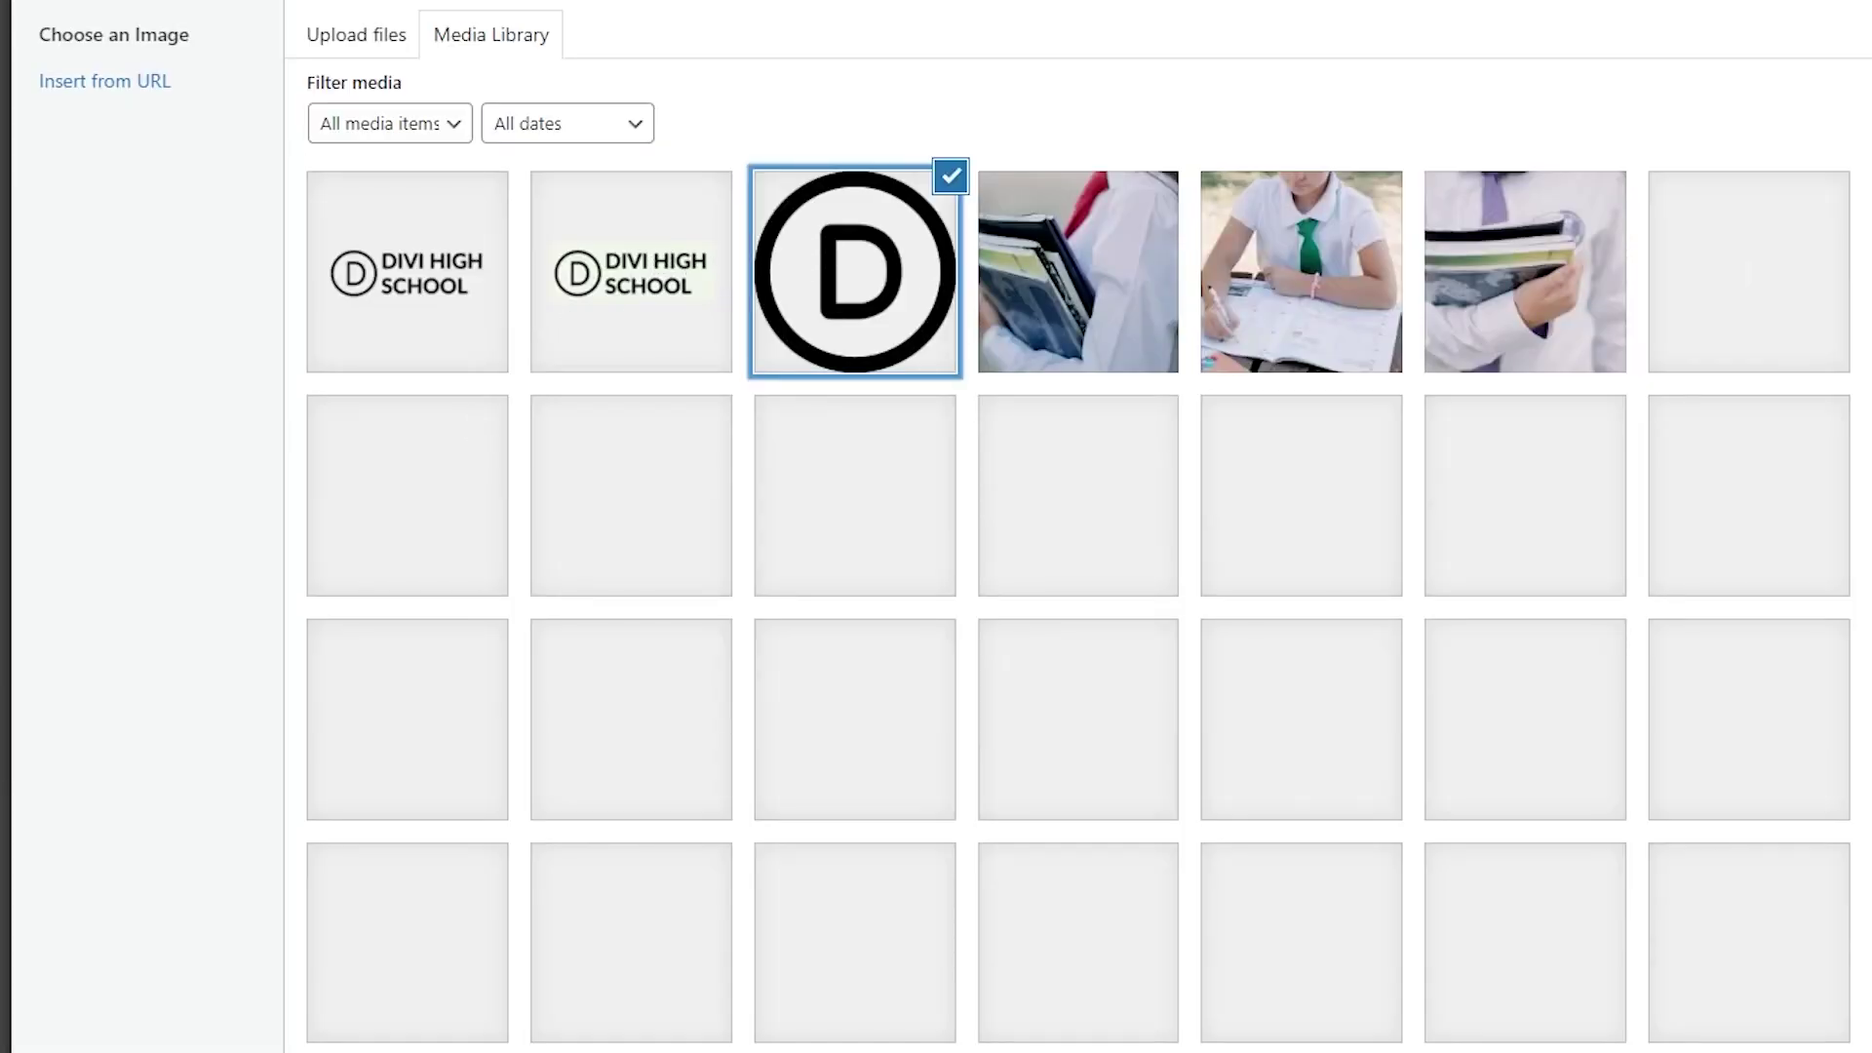
{"action": "left_click", "coordinate": [1795, 1034]}
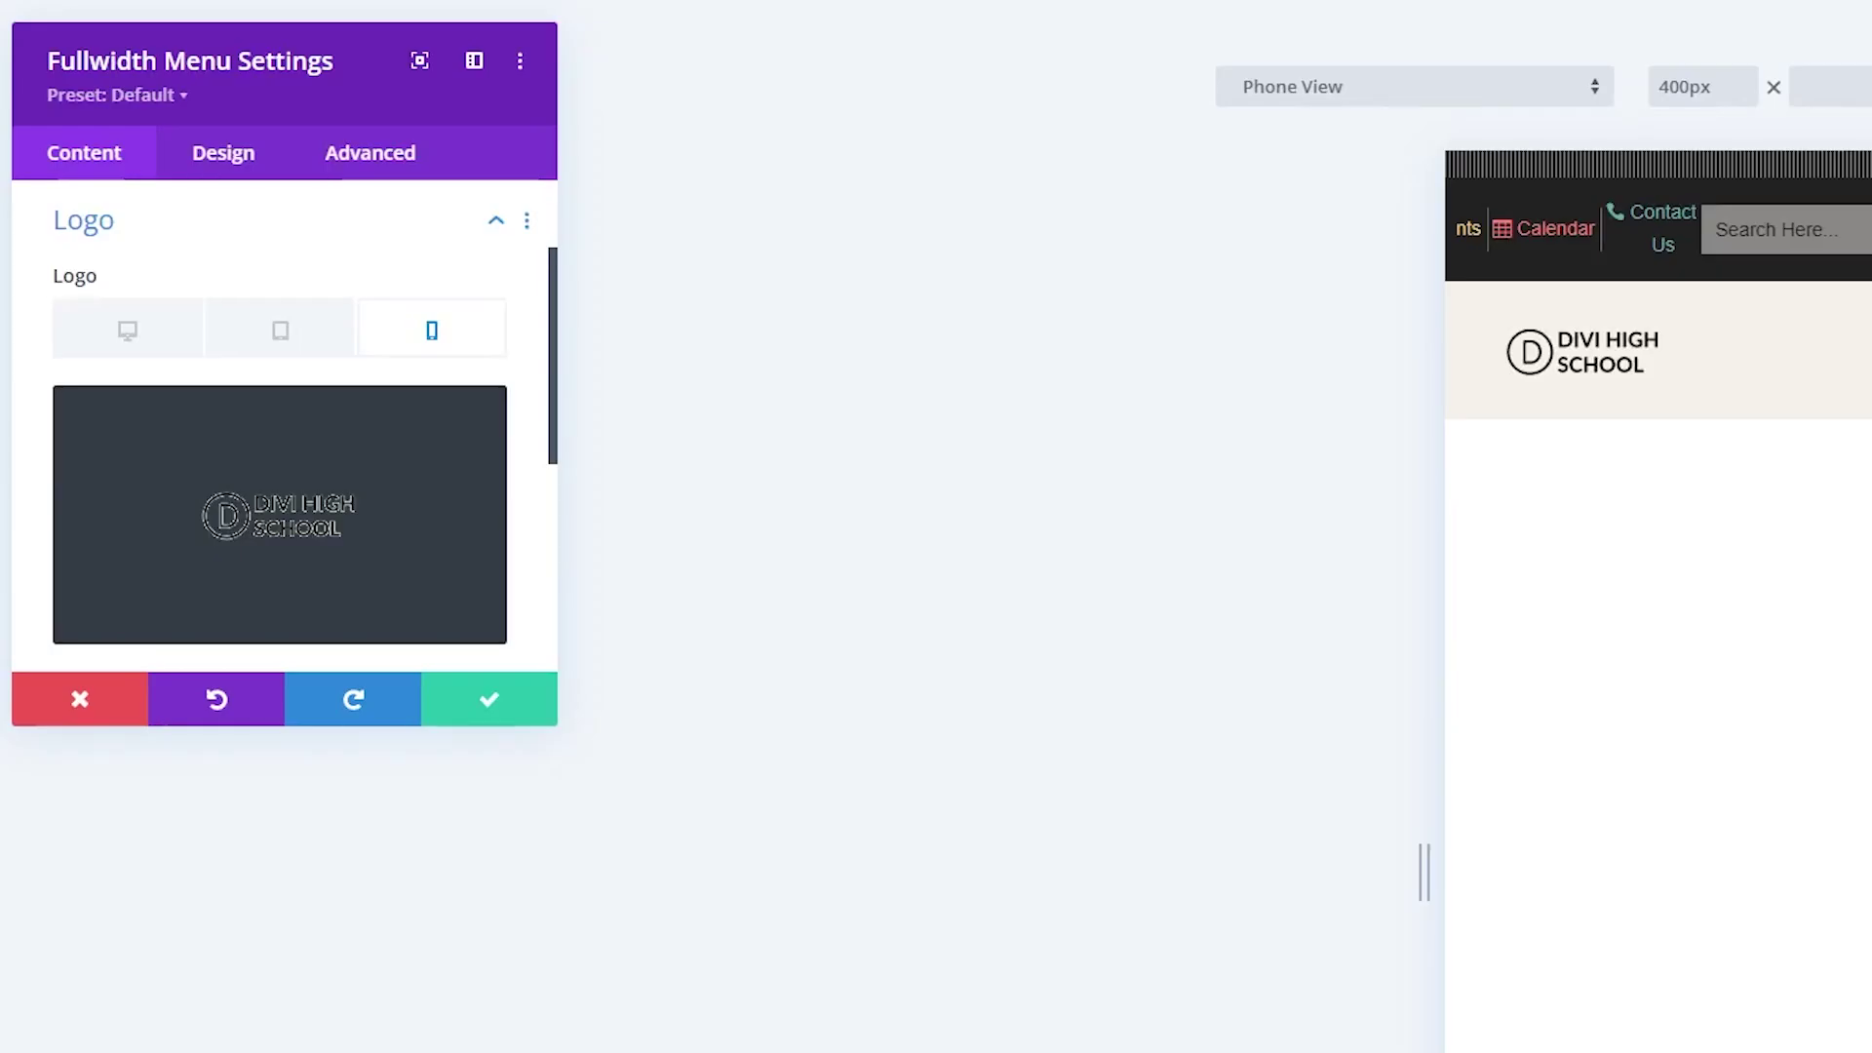
Preview the header at desktop and phone widths to compare the two logos.
{"action": "left_click", "coordinate": [141, 343]}
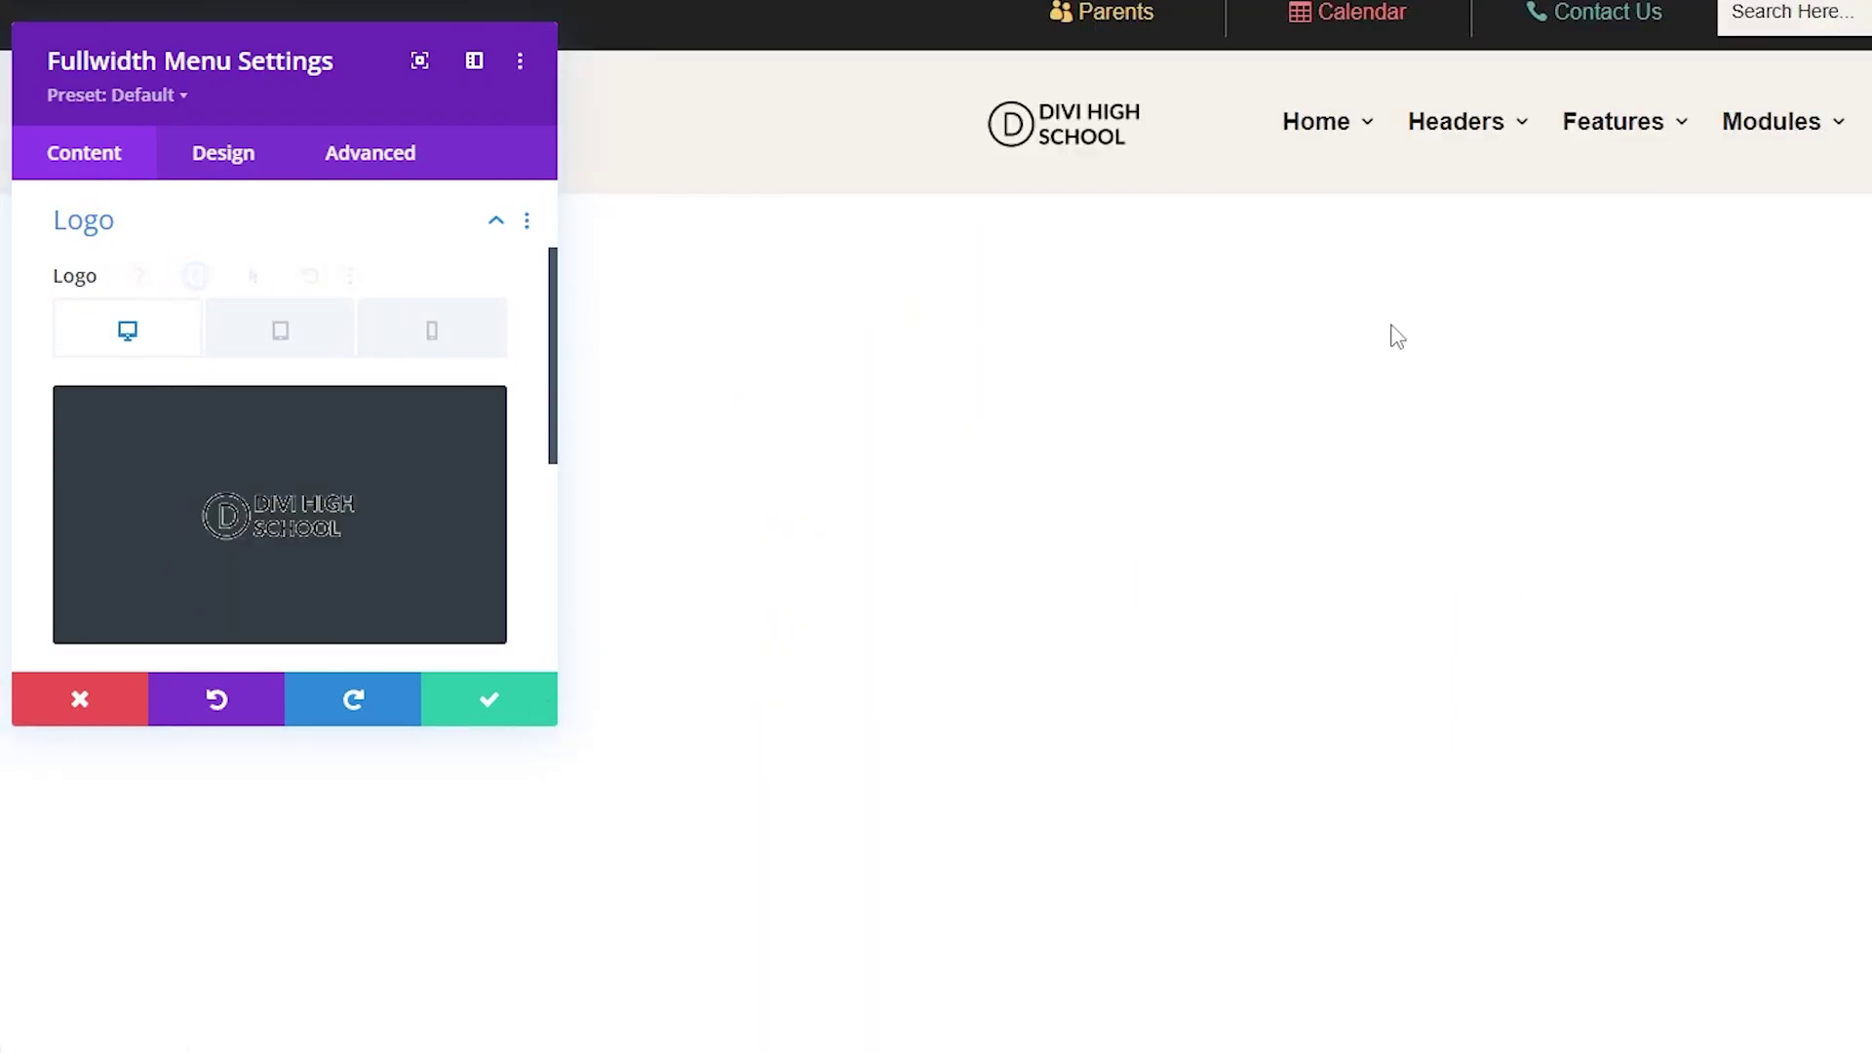
{"action": "left_click", "coordinate": [414, 356]}
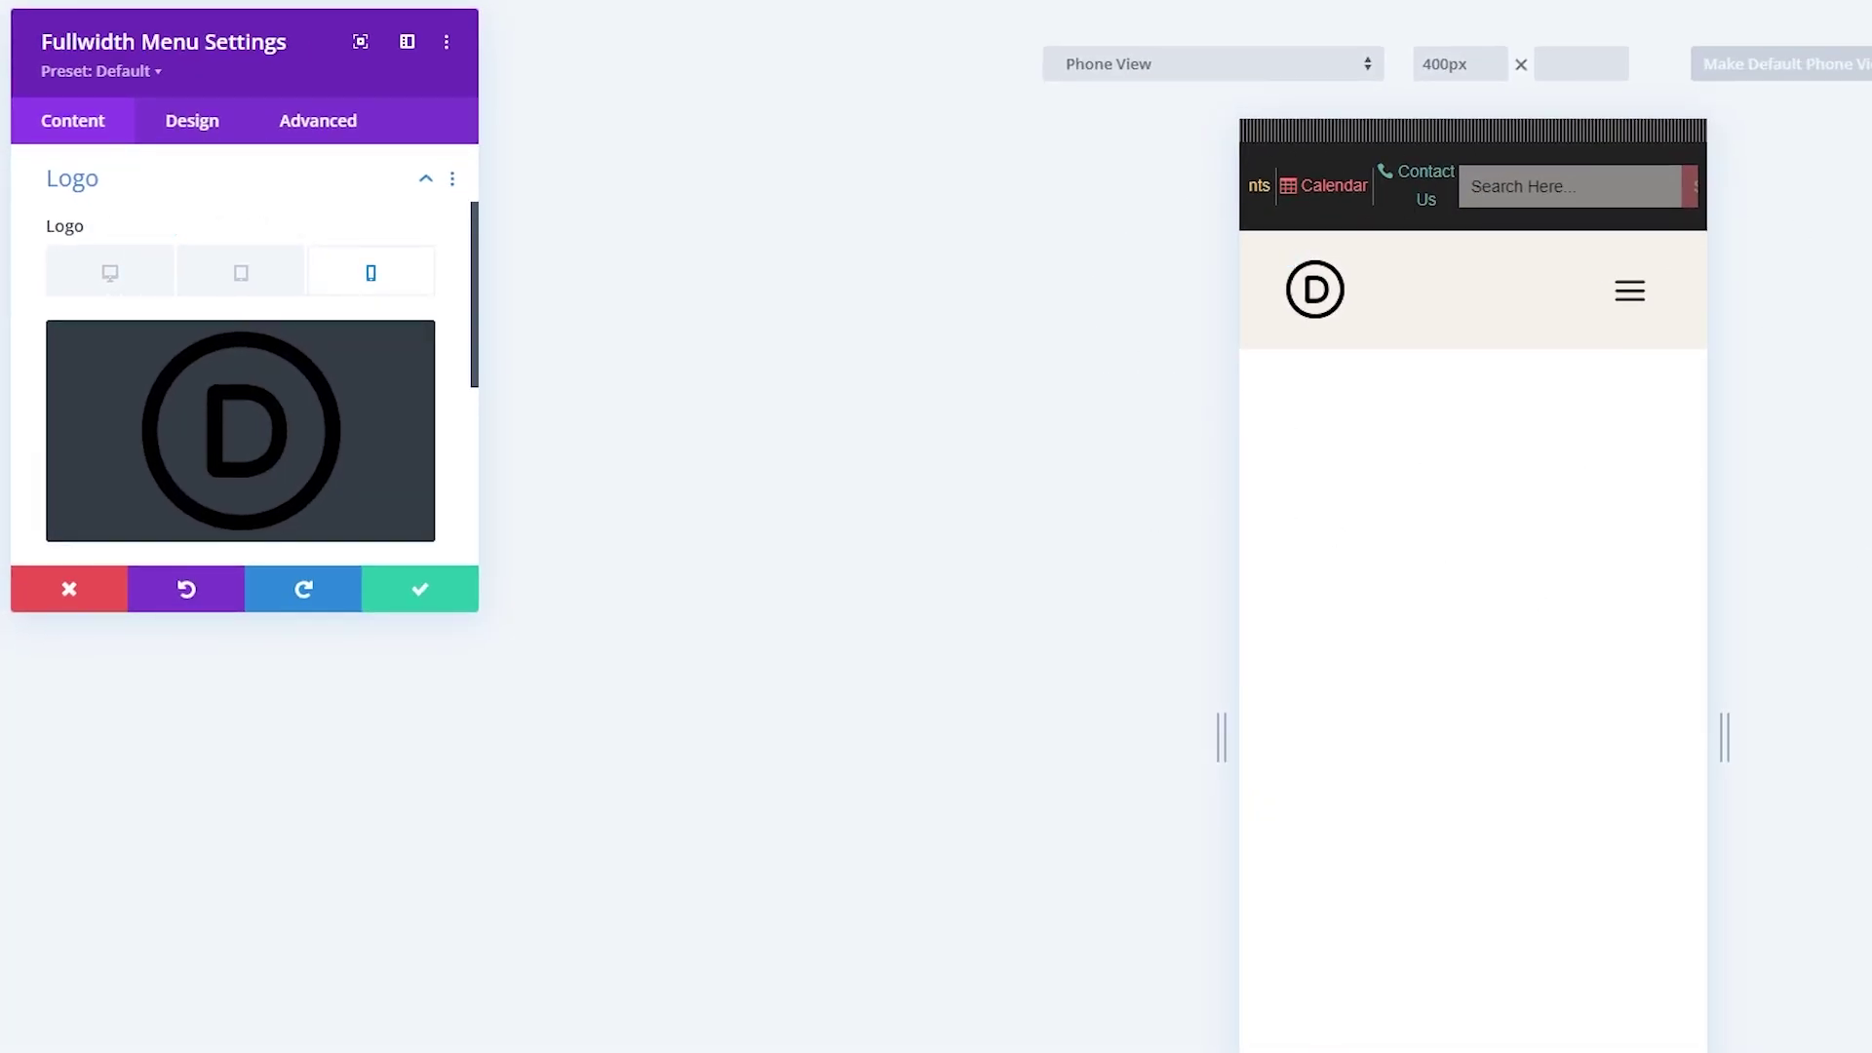
{"action": "left_click", "coordinate": [93, 277]}
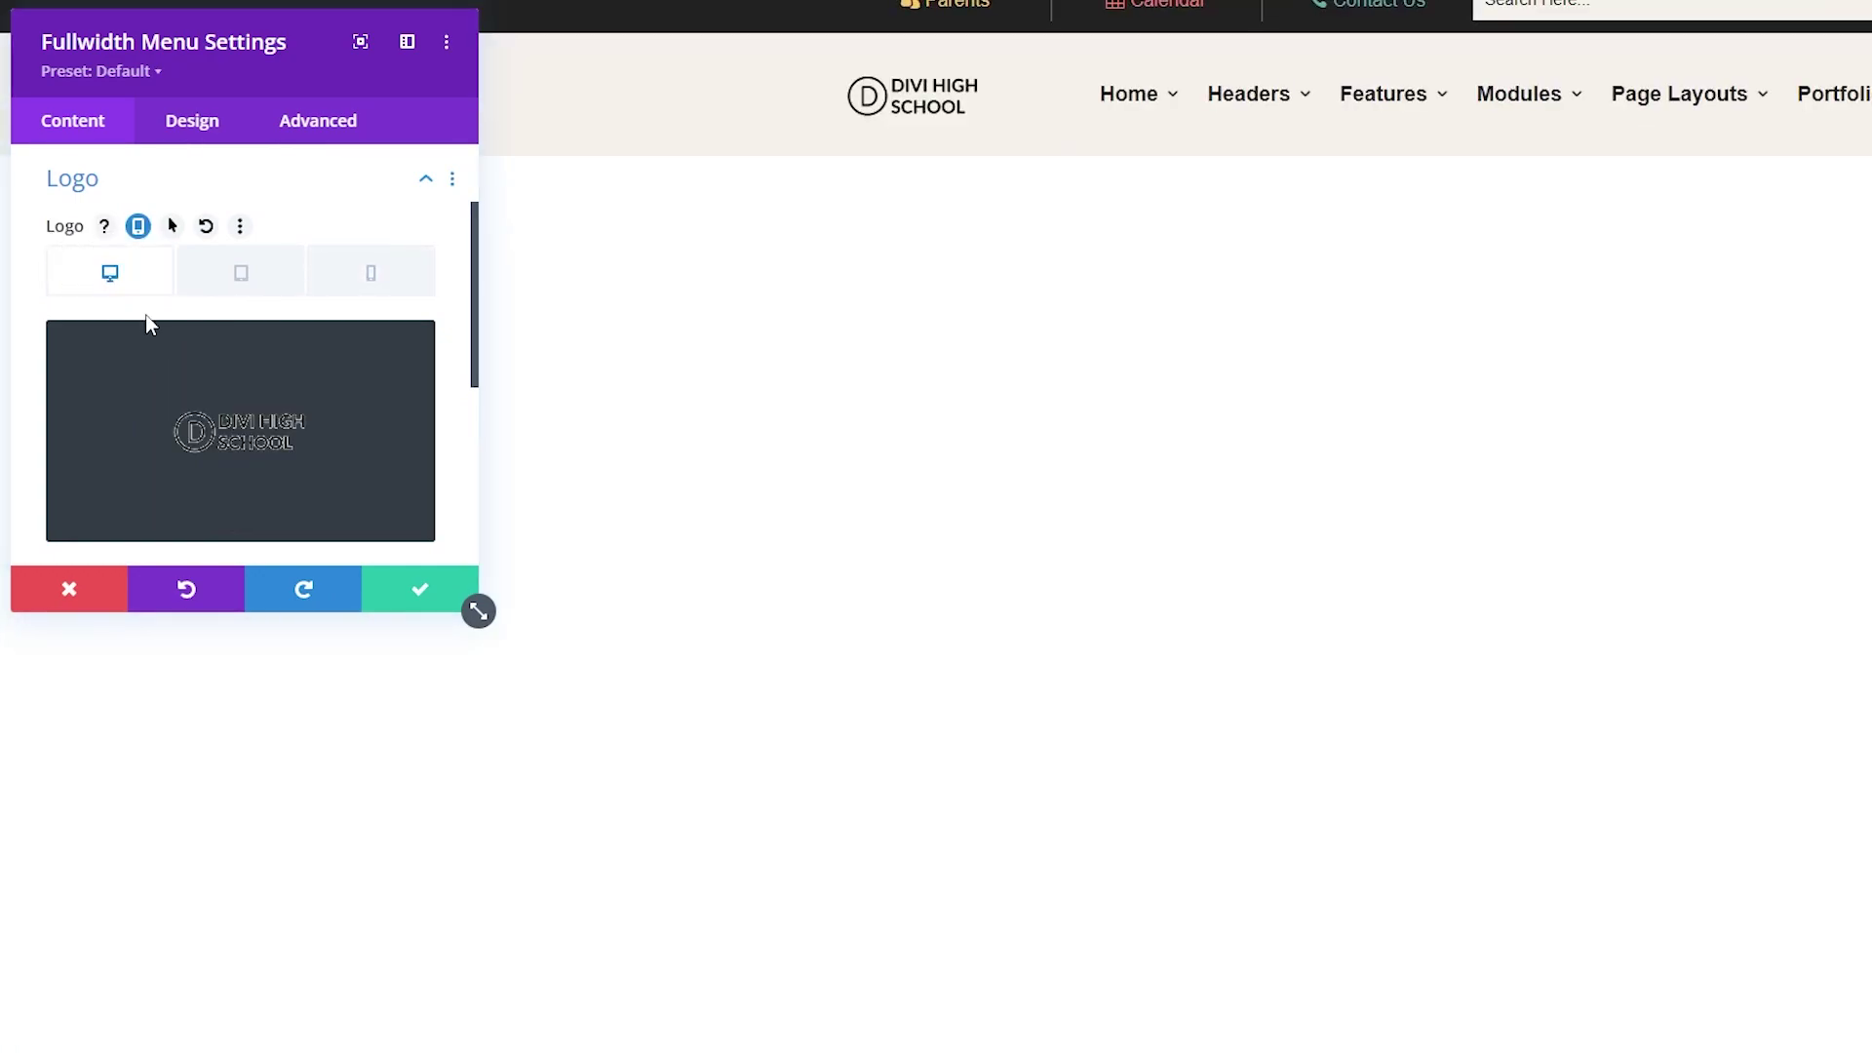
{"action": "left_click", "coordinate": [347, 288]}
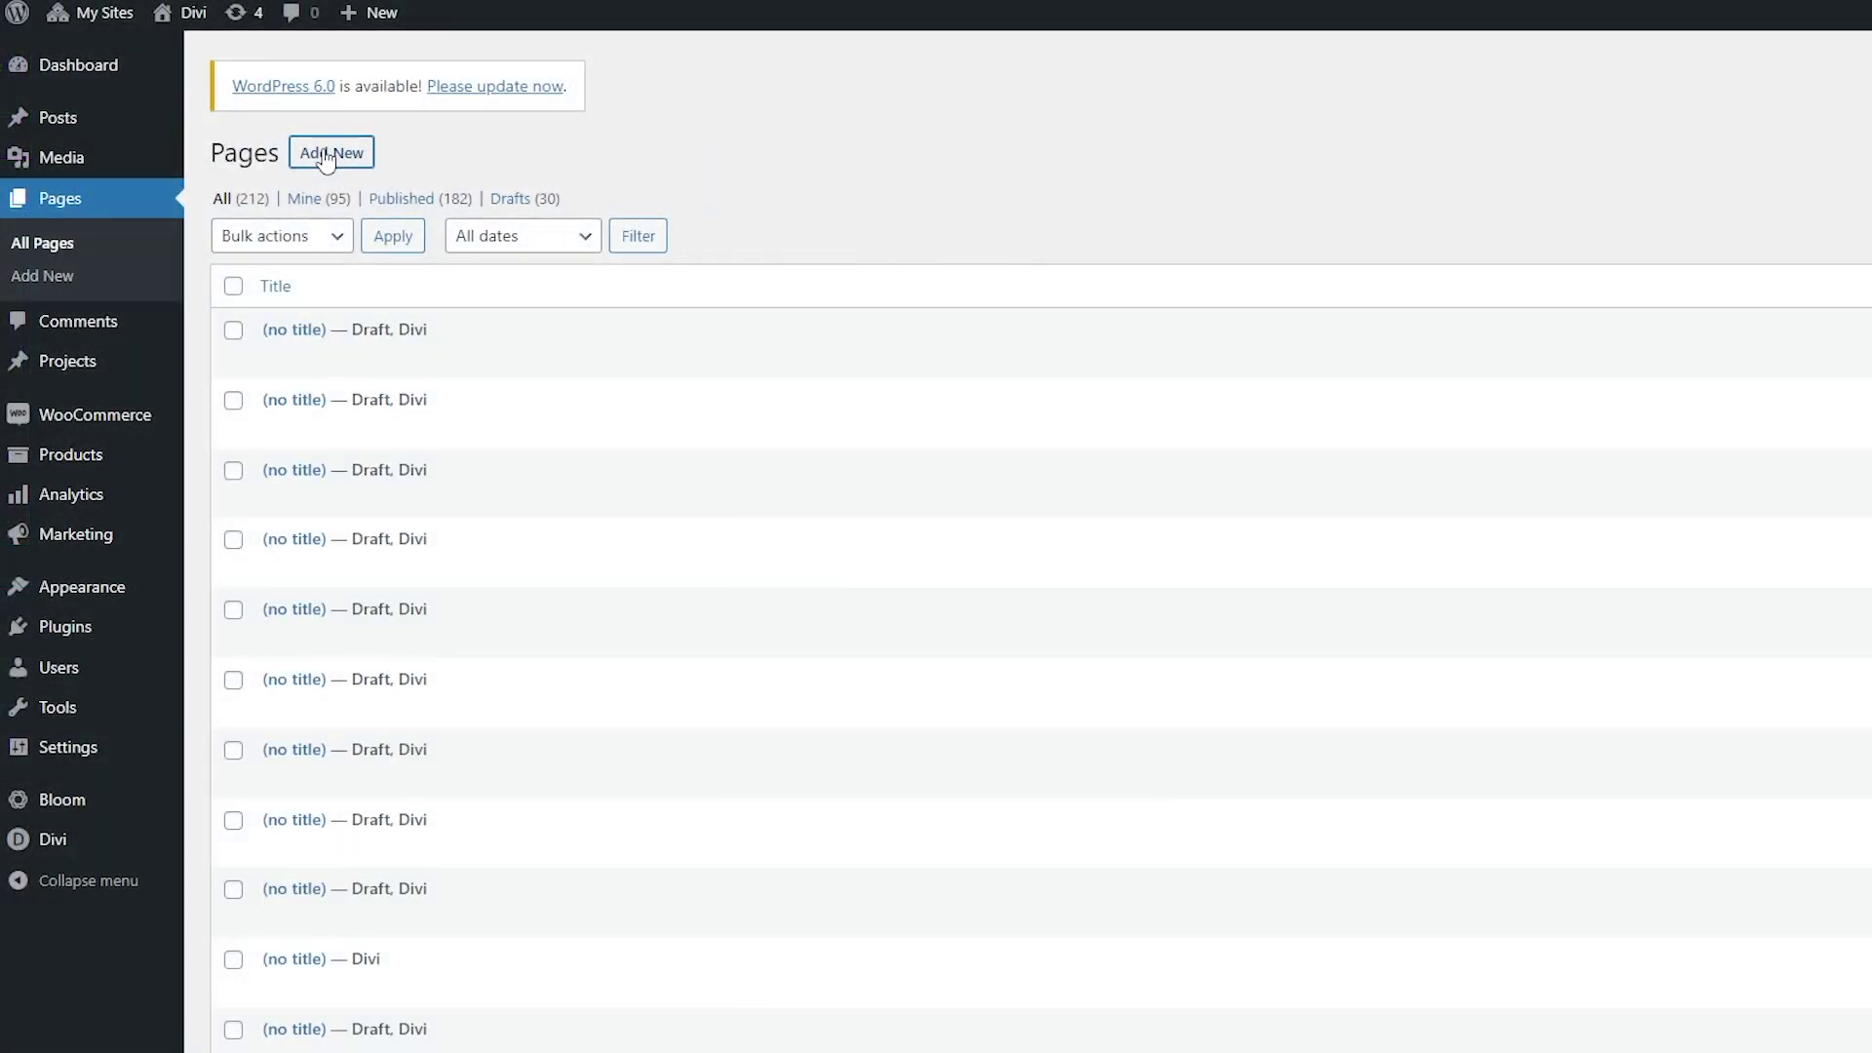
Add a new page and import the premade High School Home Page layout.
{"action": "left_click", "coordinate": [327, 154]}
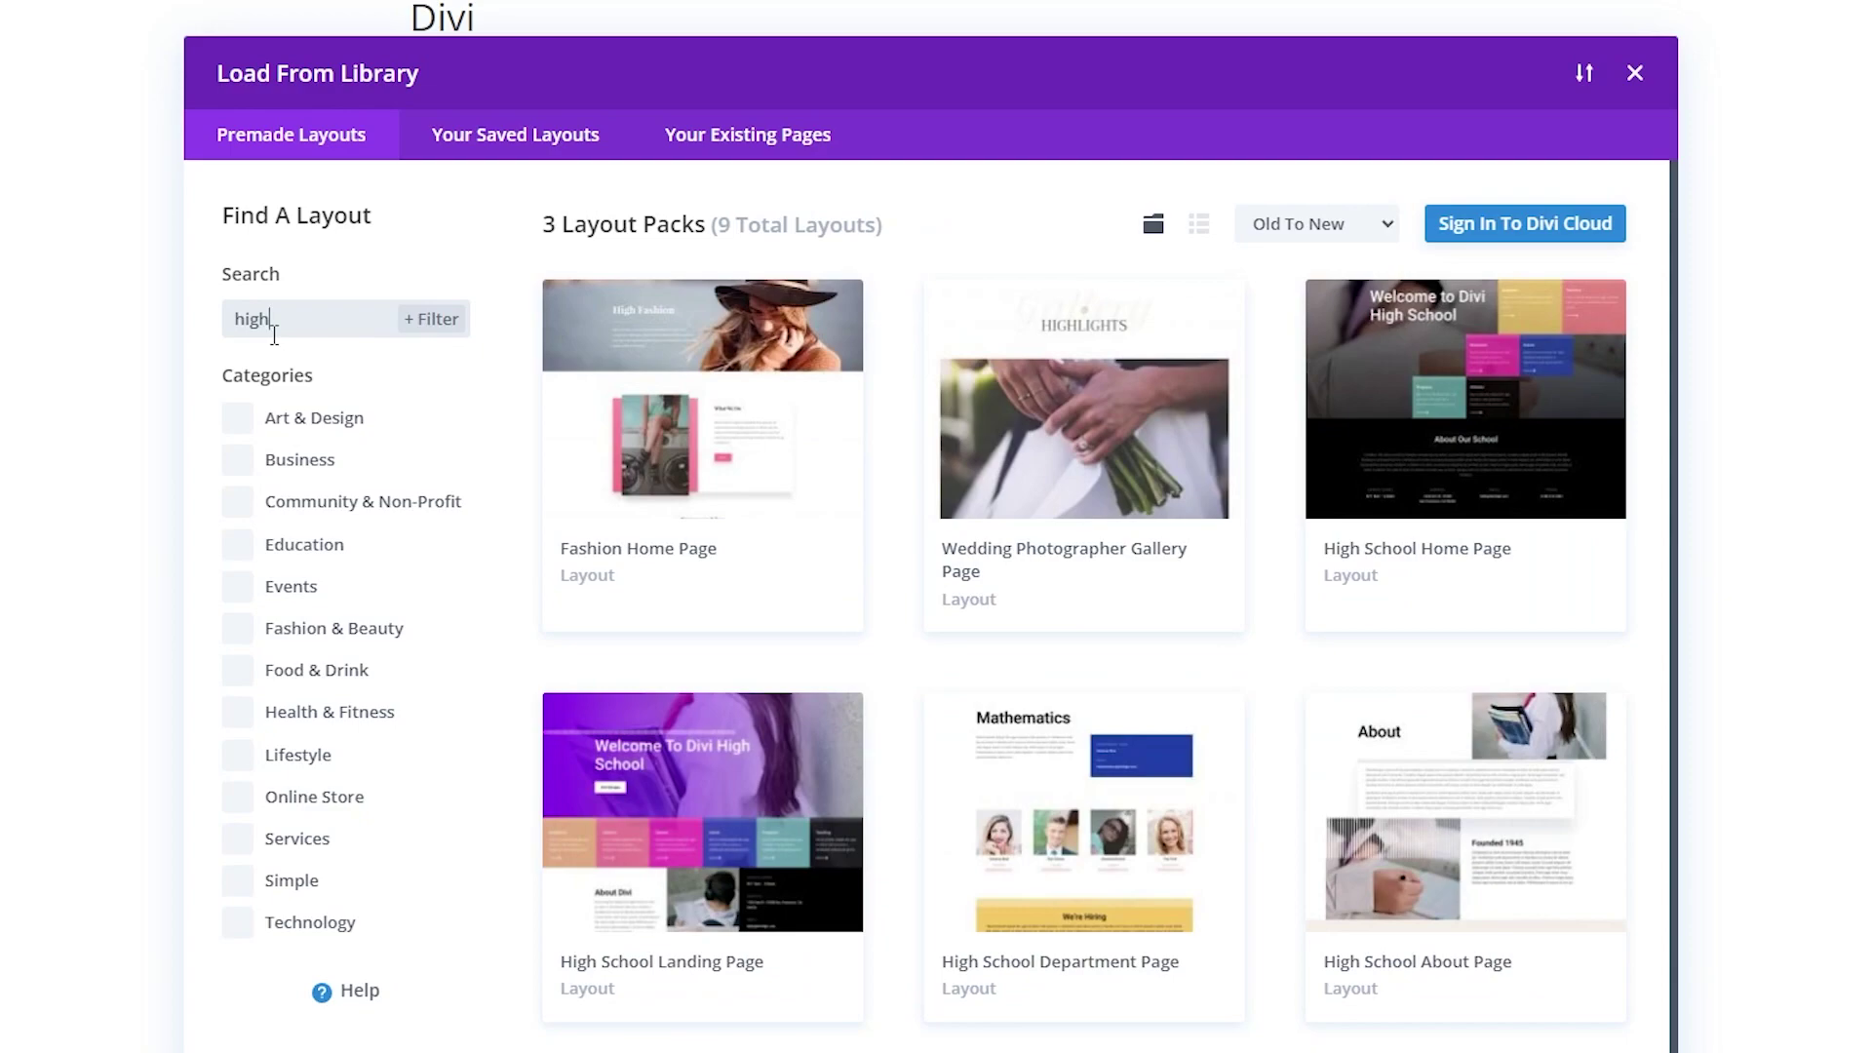
{"action": "type", "text": "l home"}
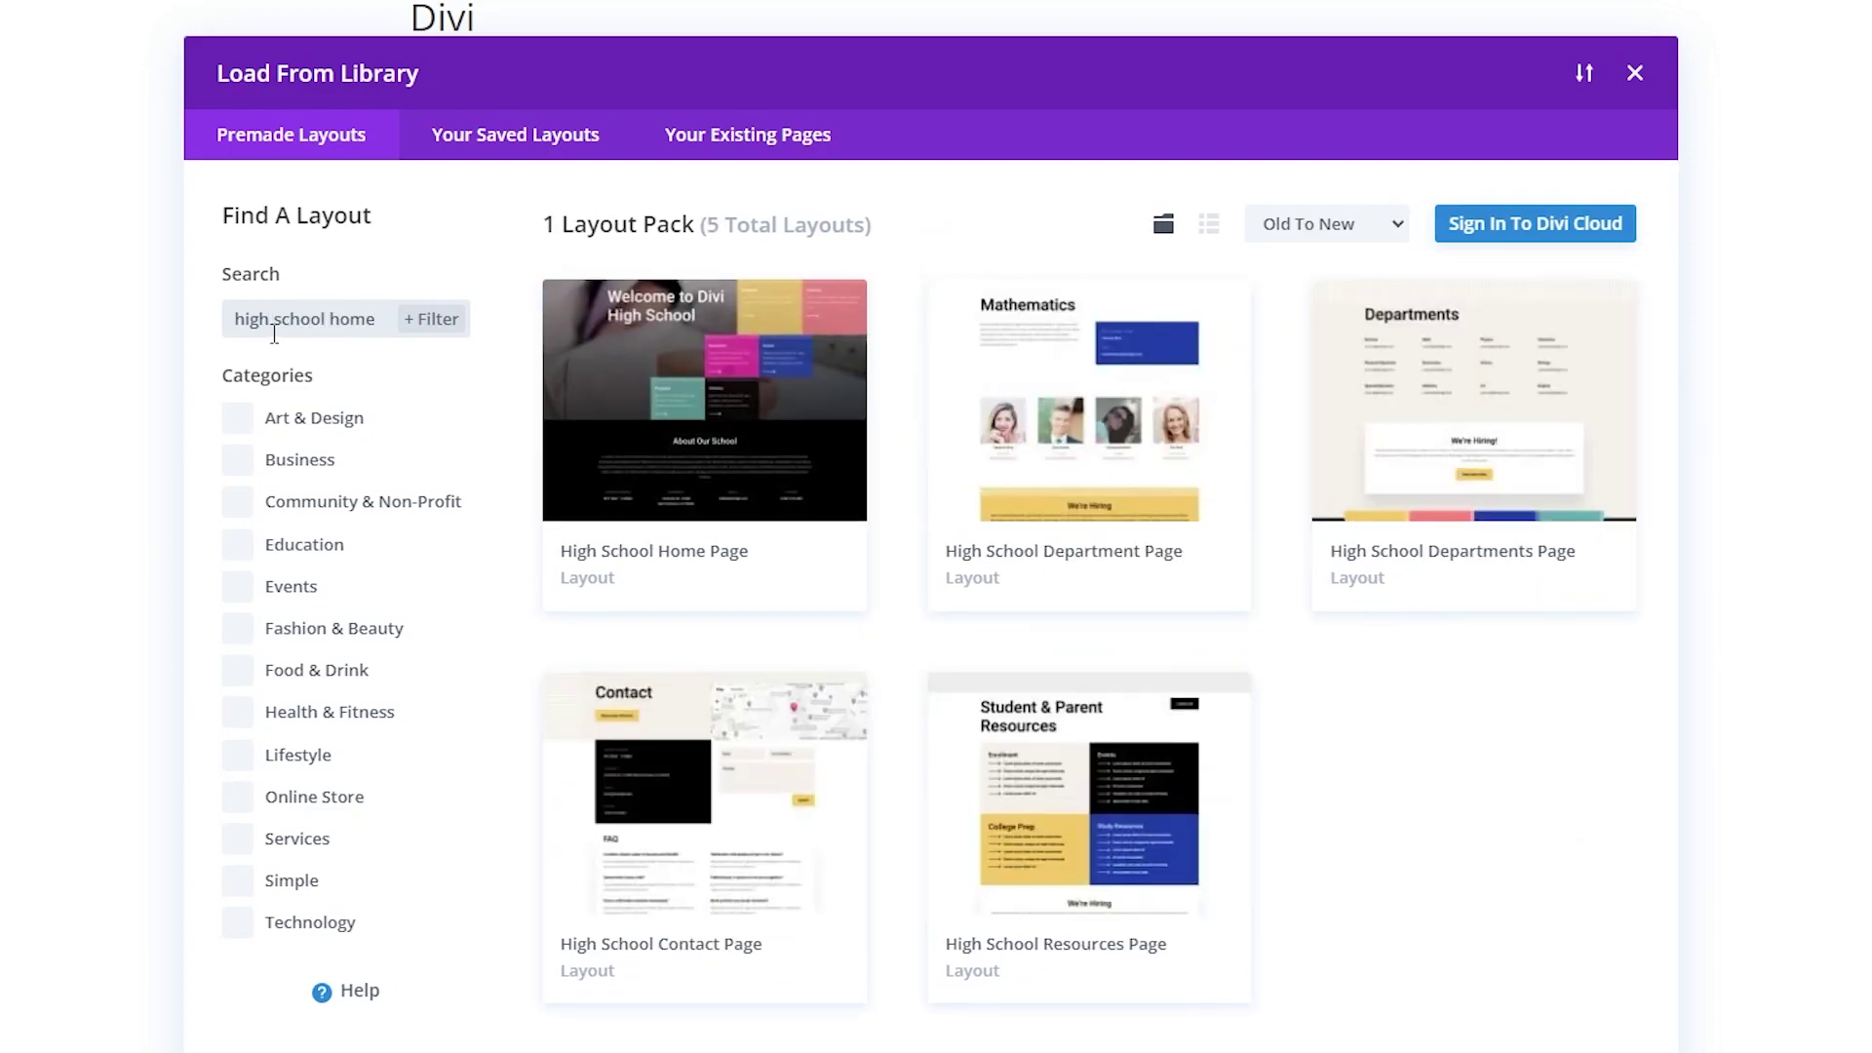
{"action": "left_click", "coordinate": [802, 569]}
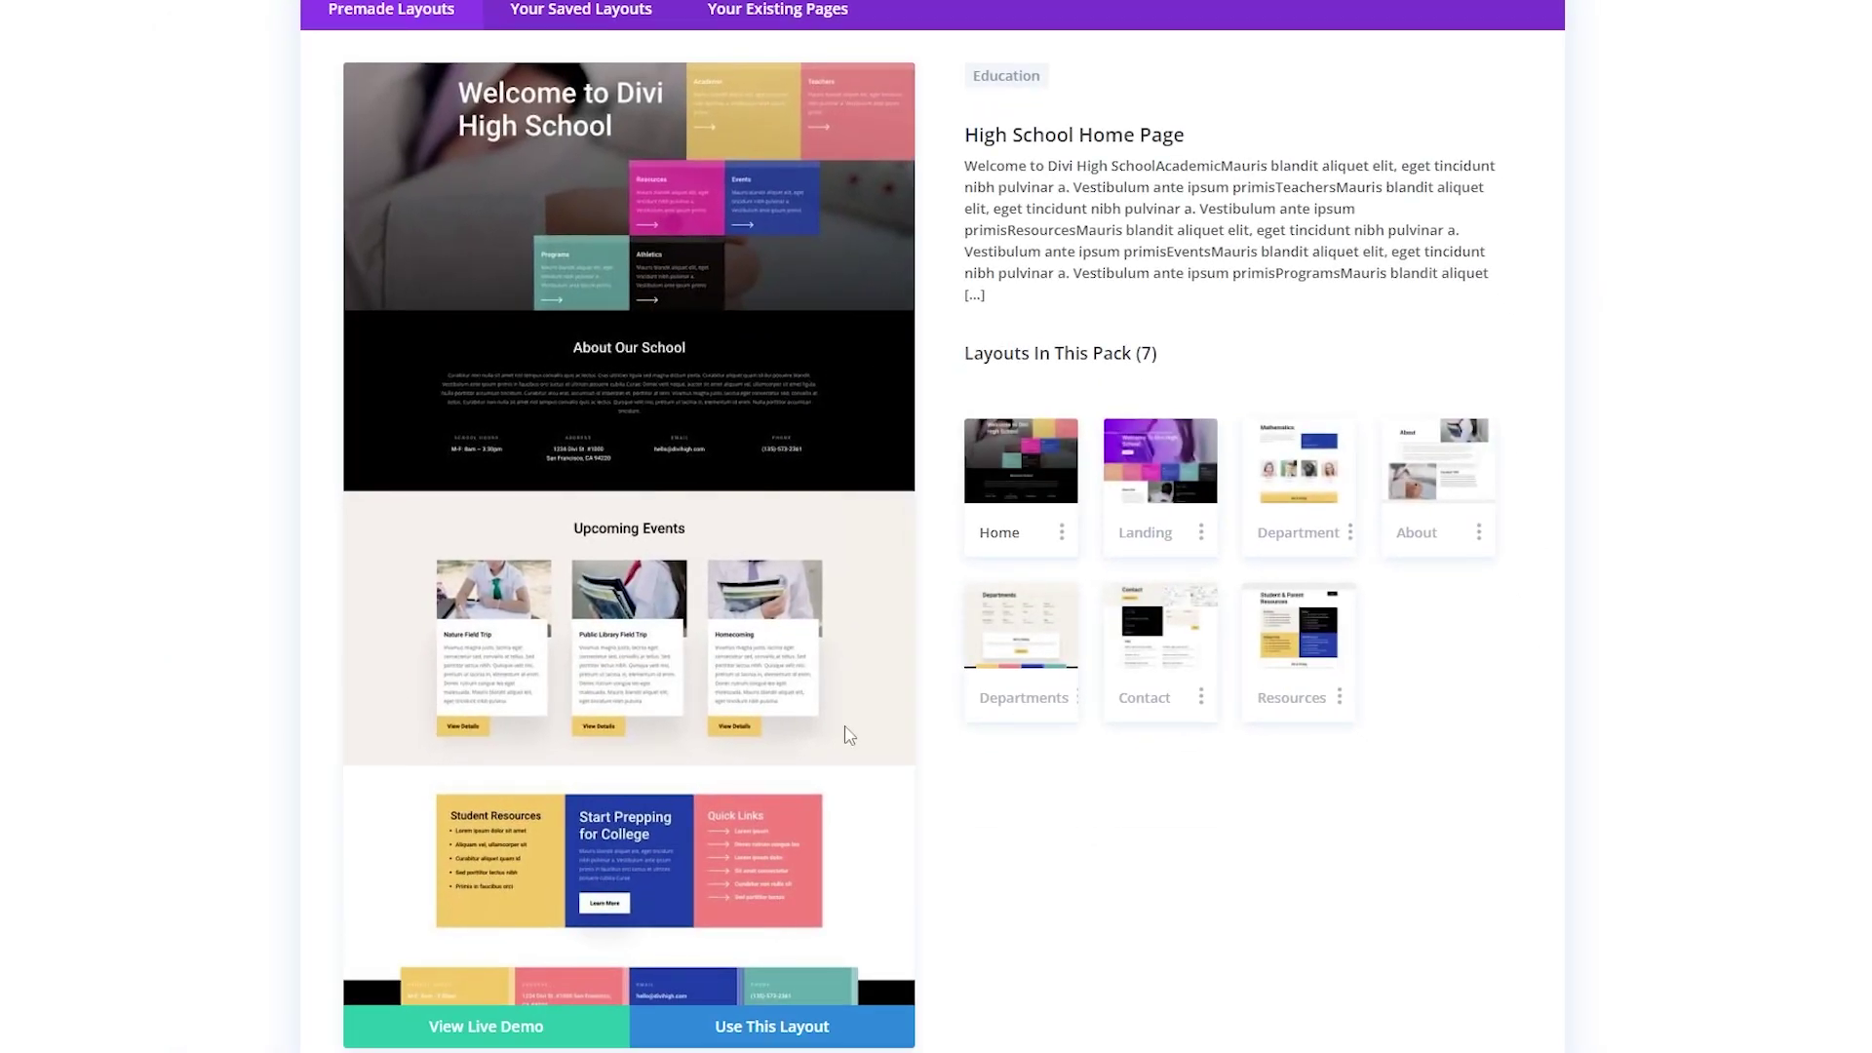
{"action": "left_click", "coordinate": [759, 1024]}
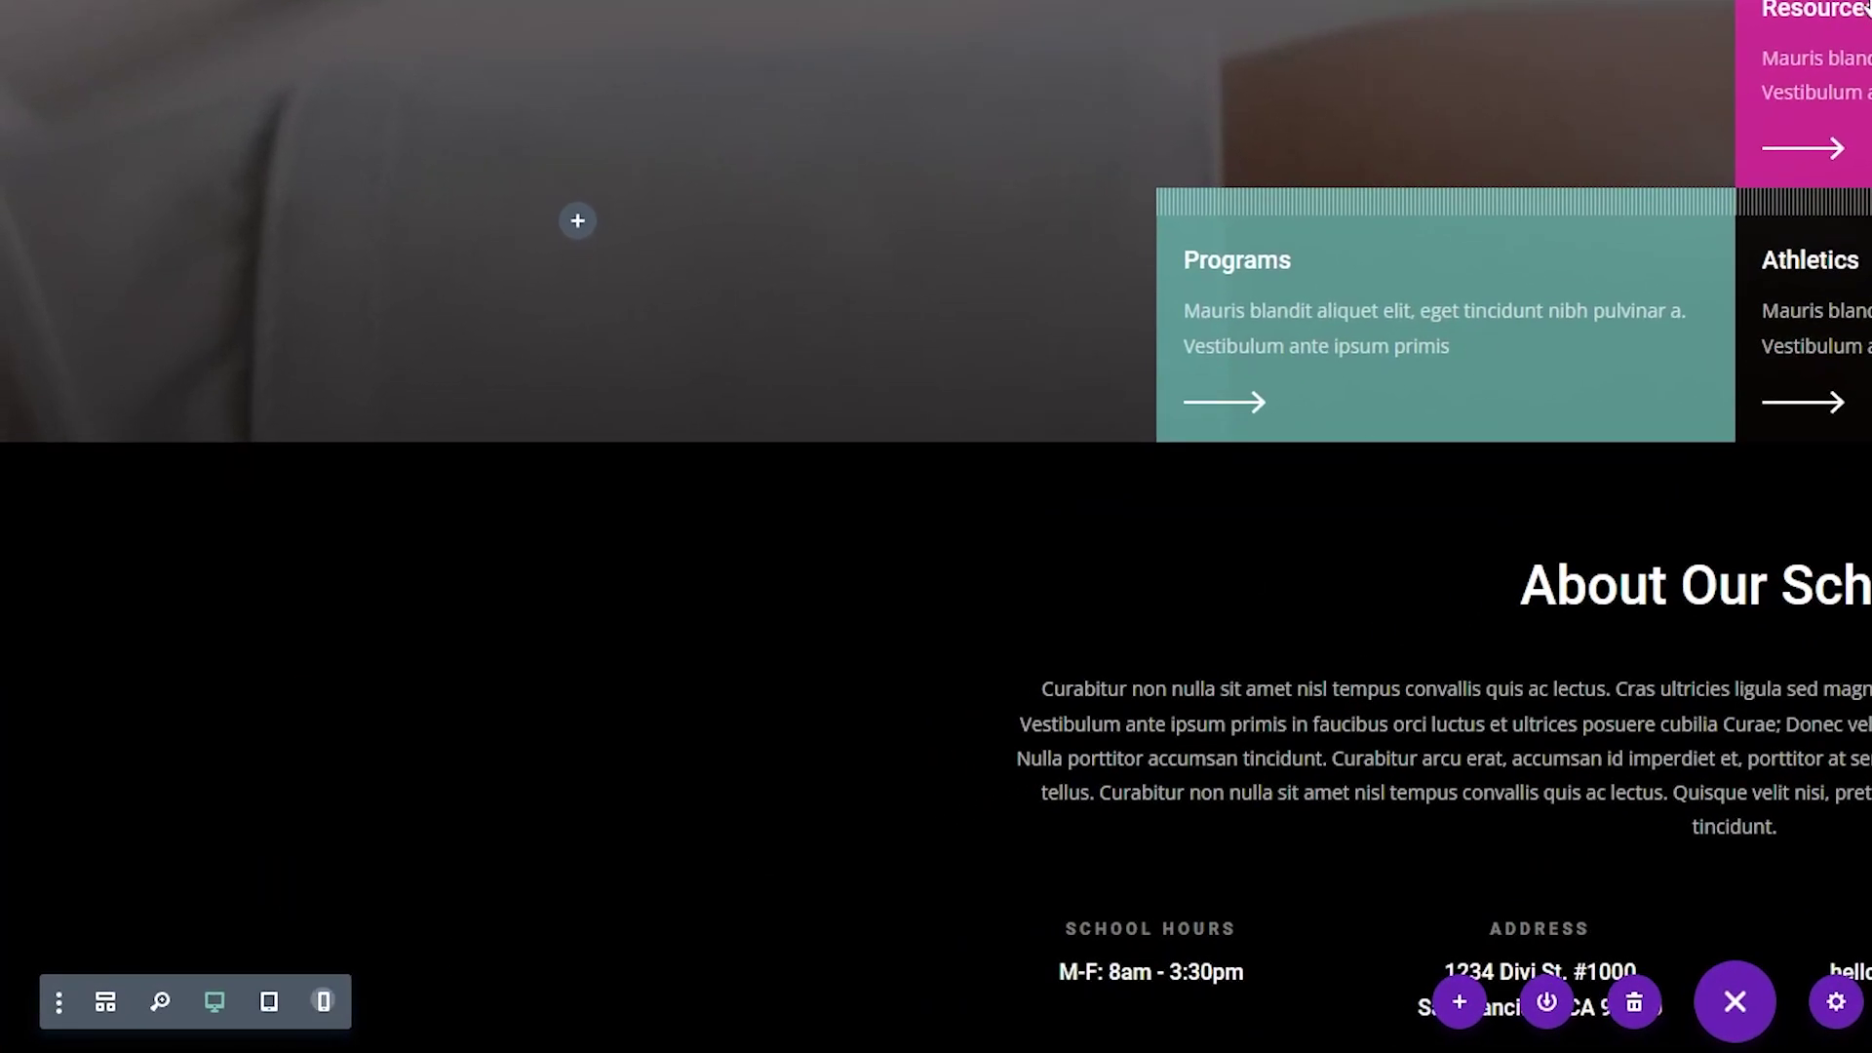
{"action": "left_click", "coordinate": [324, 1001]}
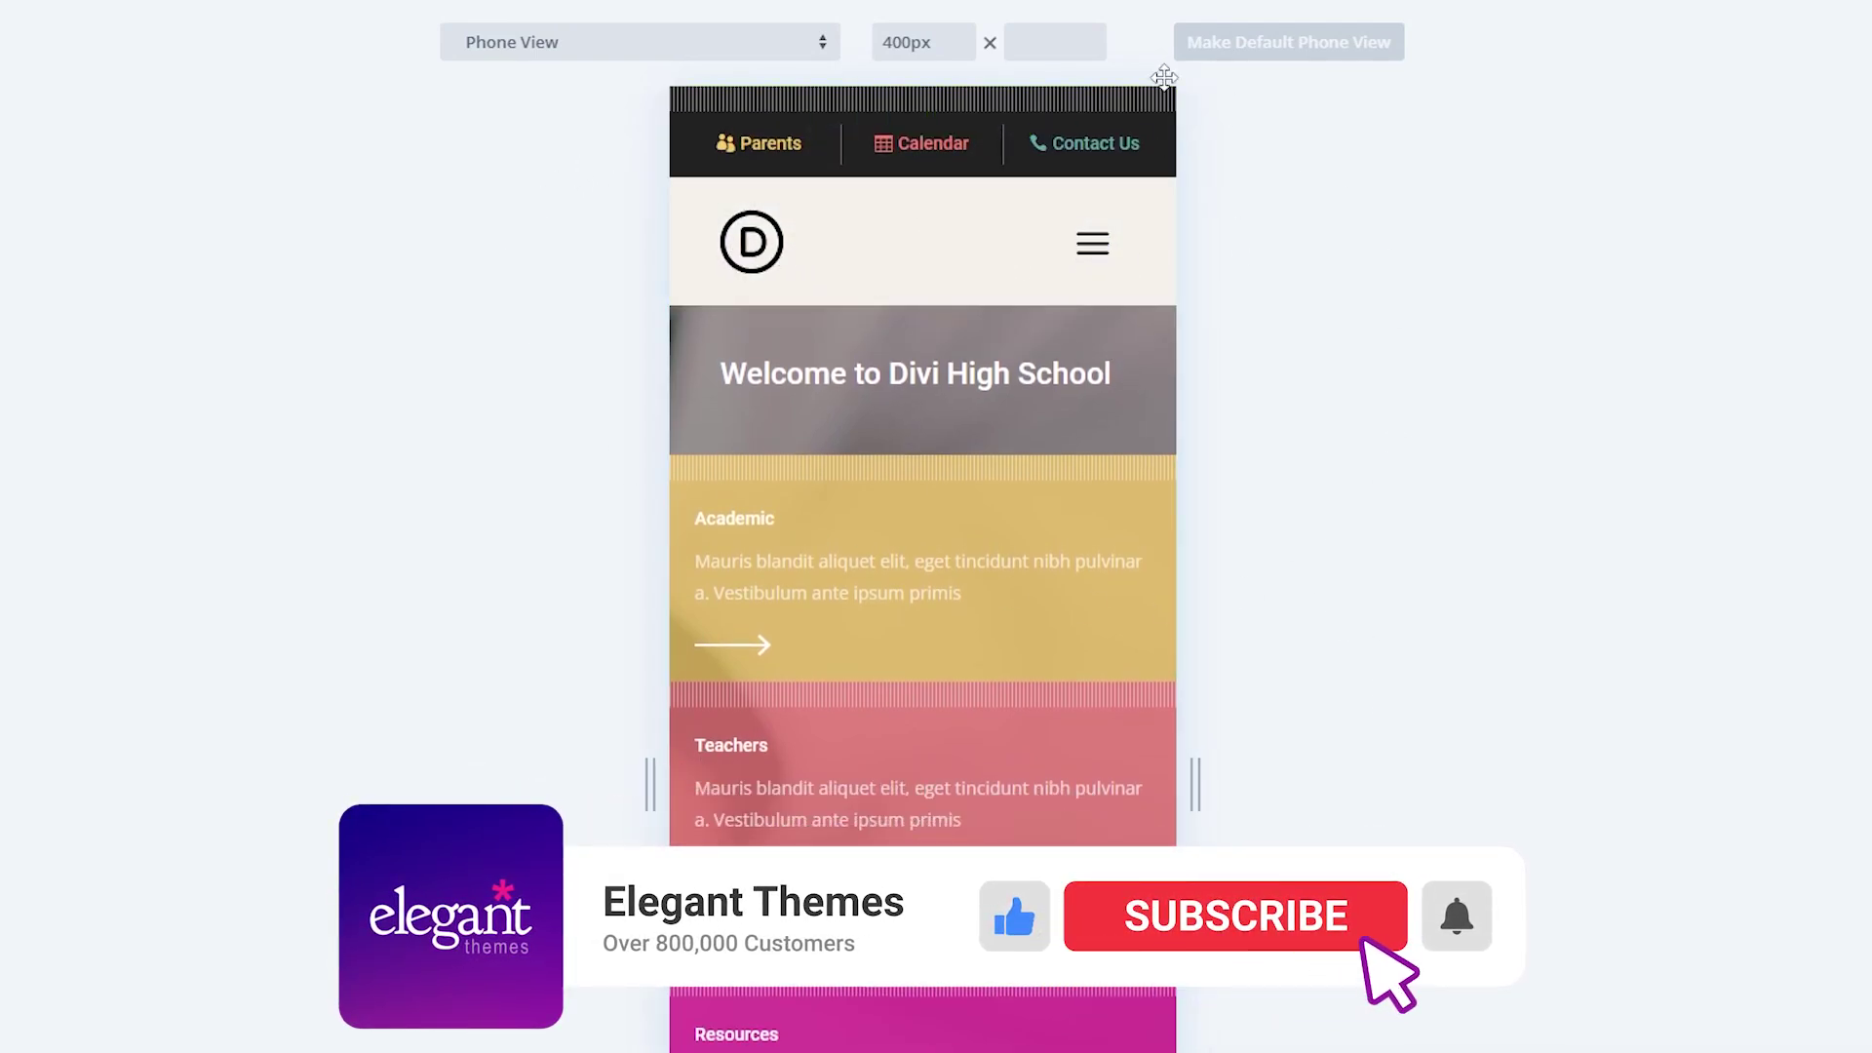
{"action": "left_click", "coordinate": [679, 43]}
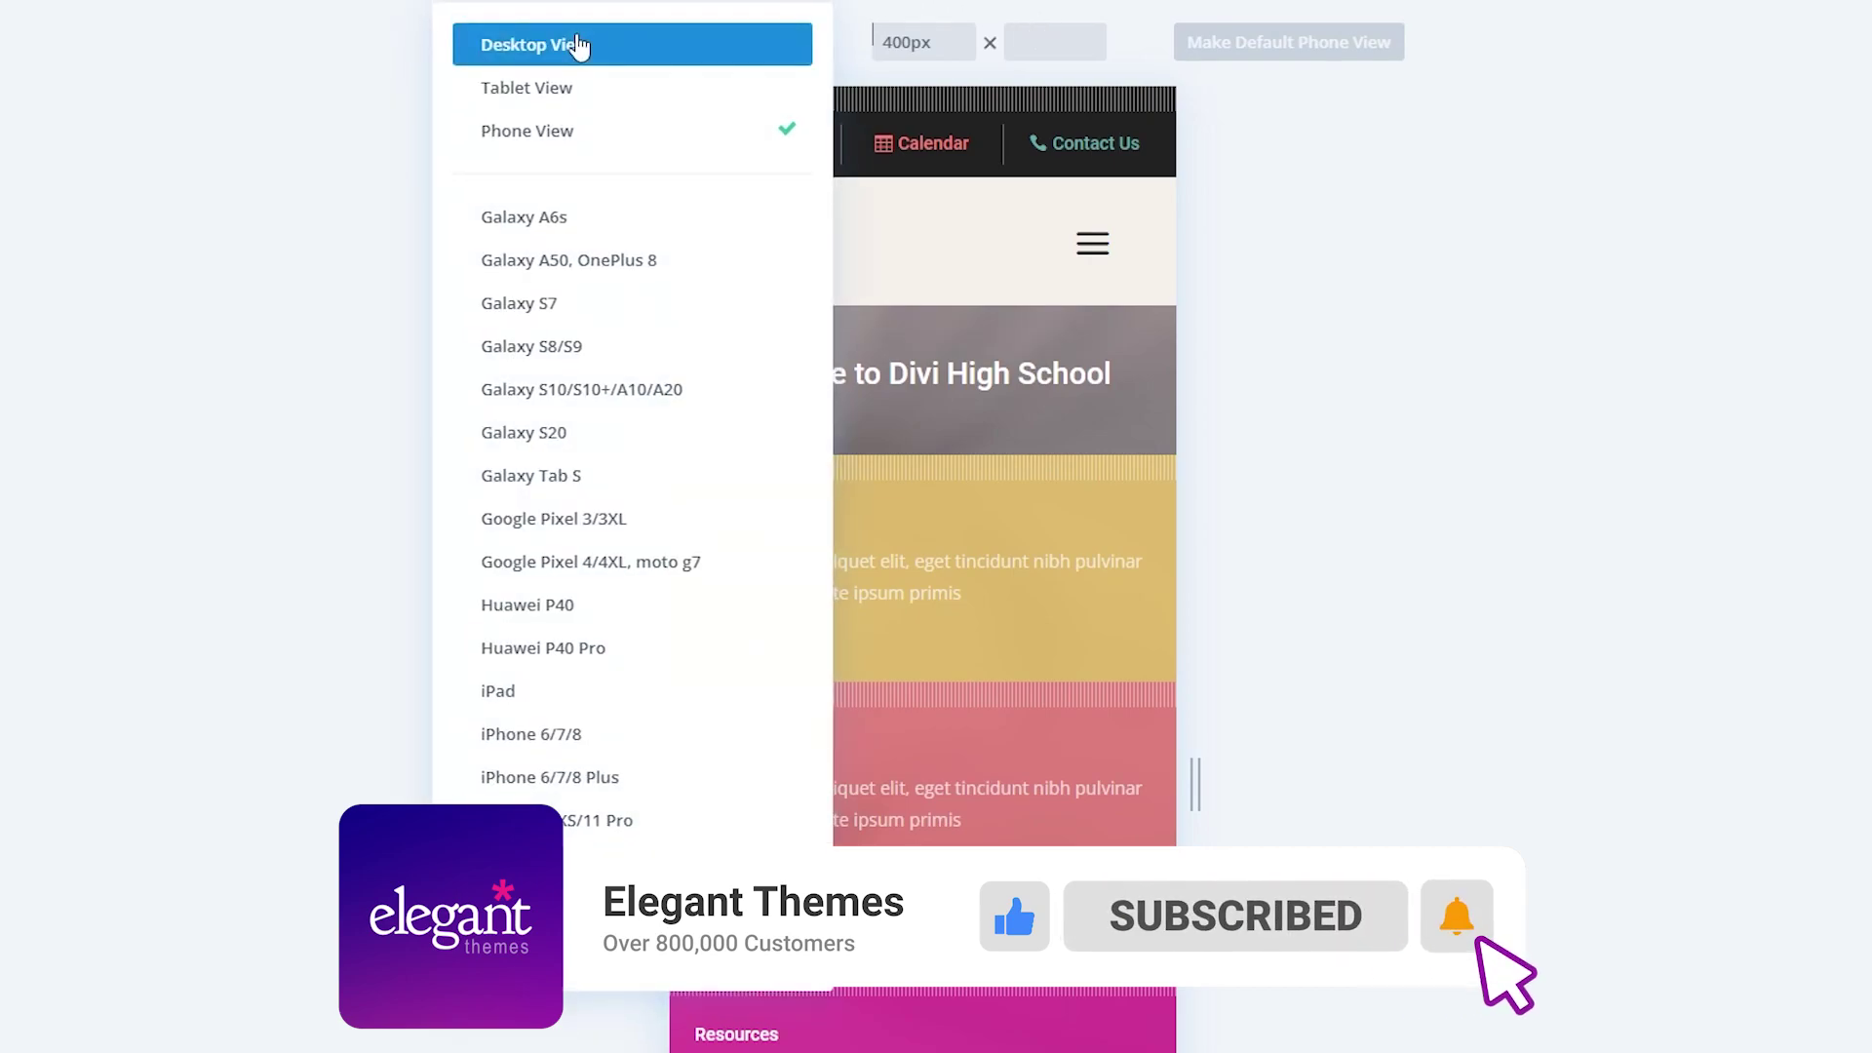
{"action": "left_click", "coordinate": [579, 45]}
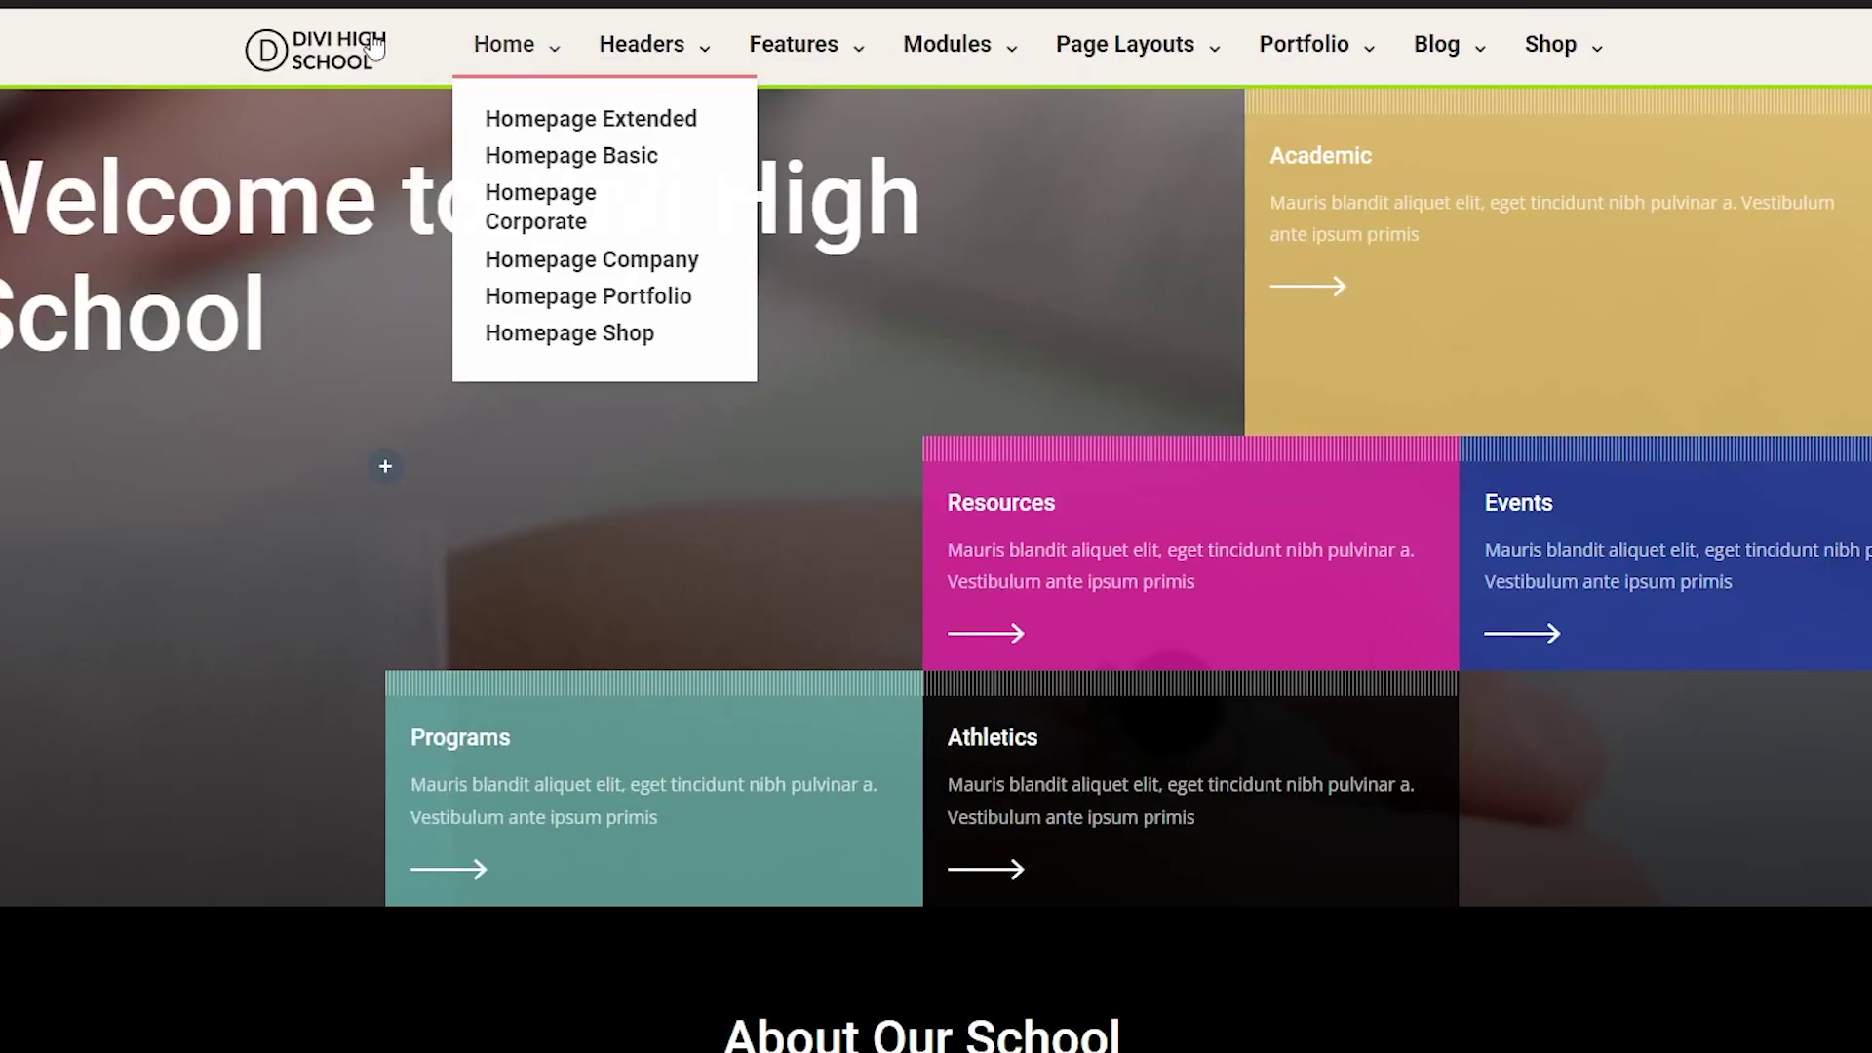